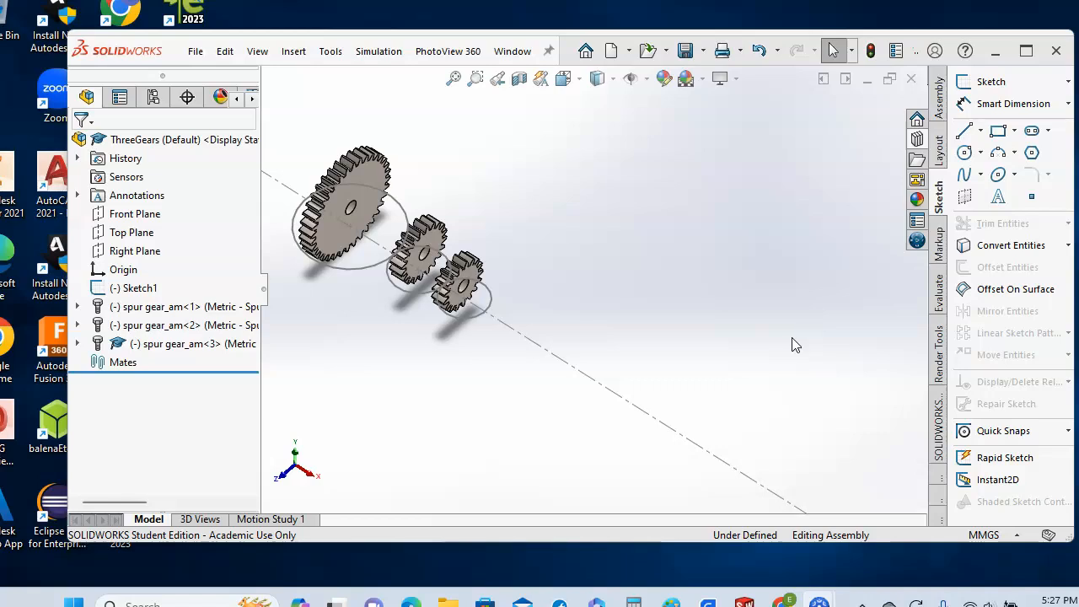
Step: Add a concentric mate between the largest gear's bore edge and the largest sketch circle
click(354, 214)
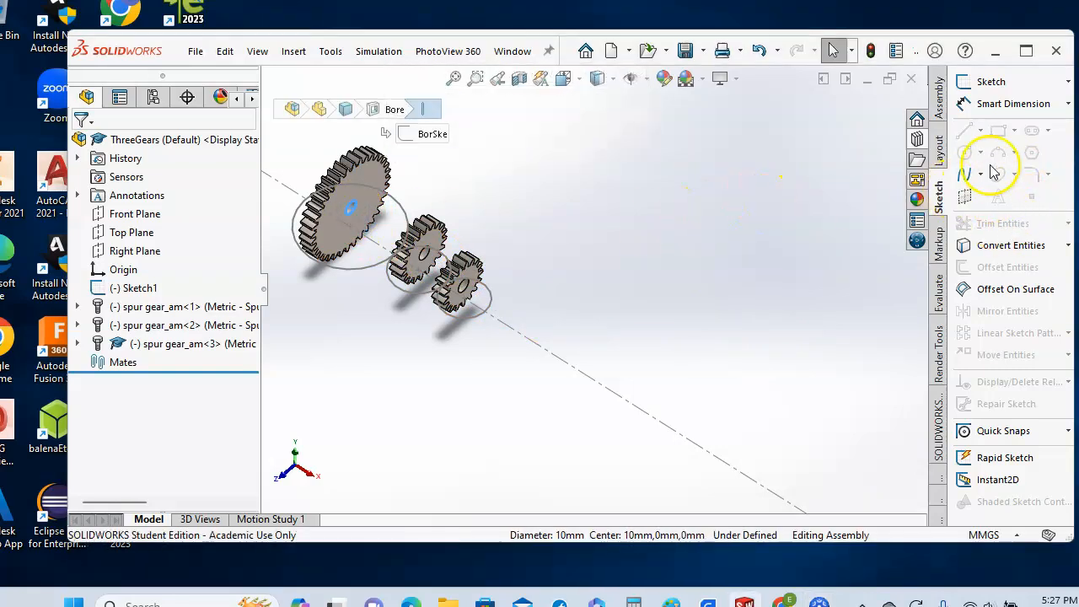
click(937, 94)
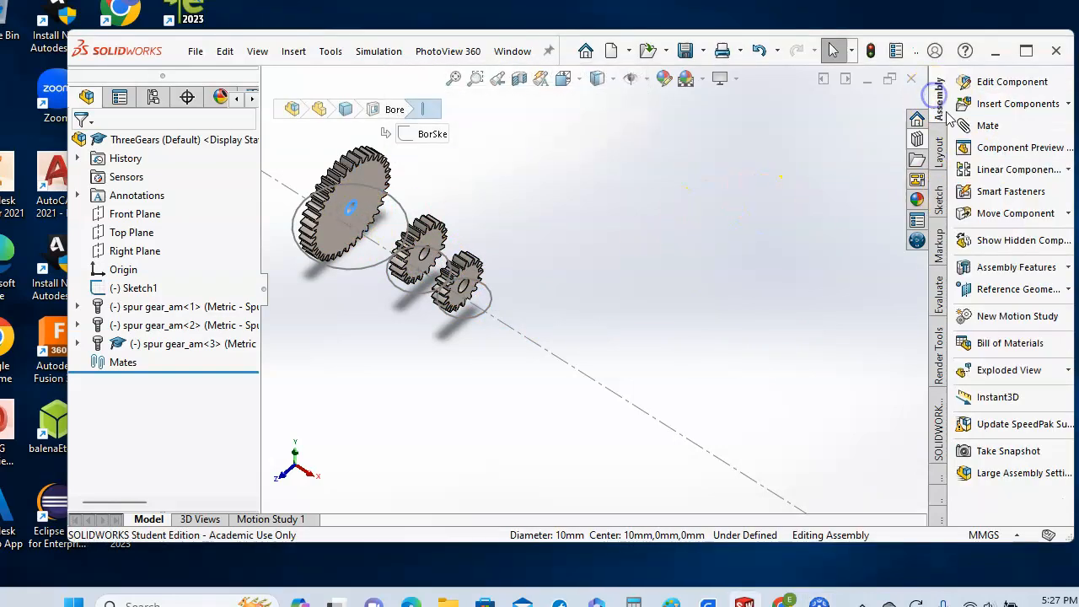
click(990, 125)
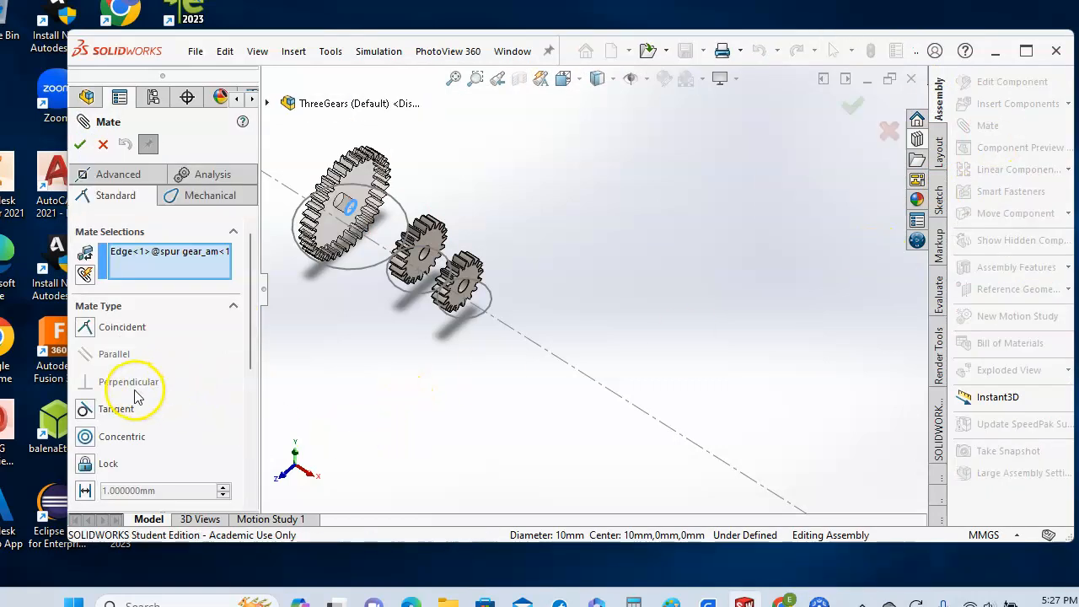
click(84, 438)
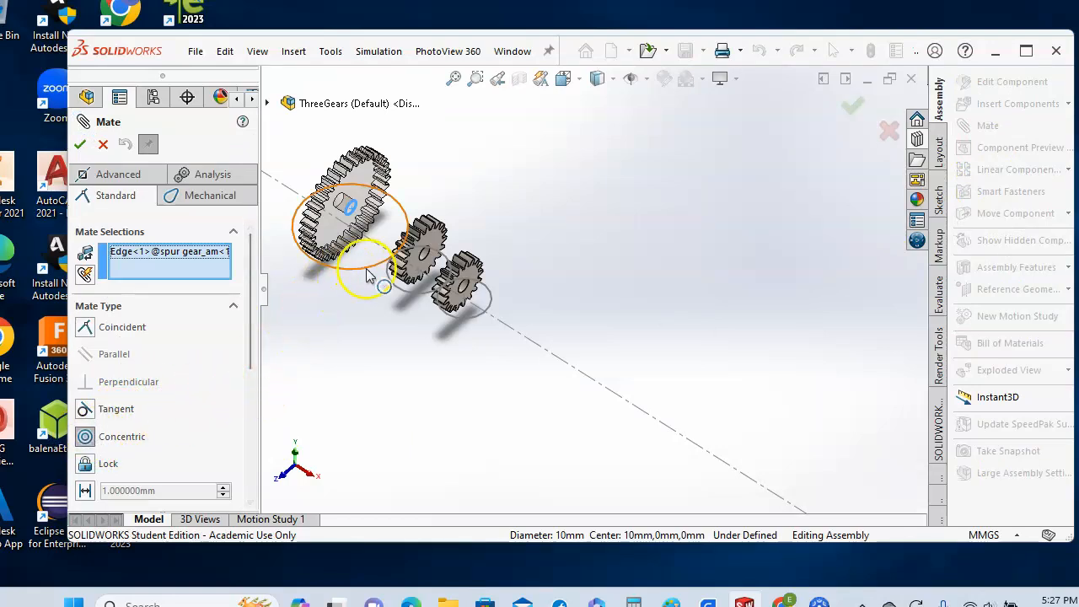
click(363, 271)
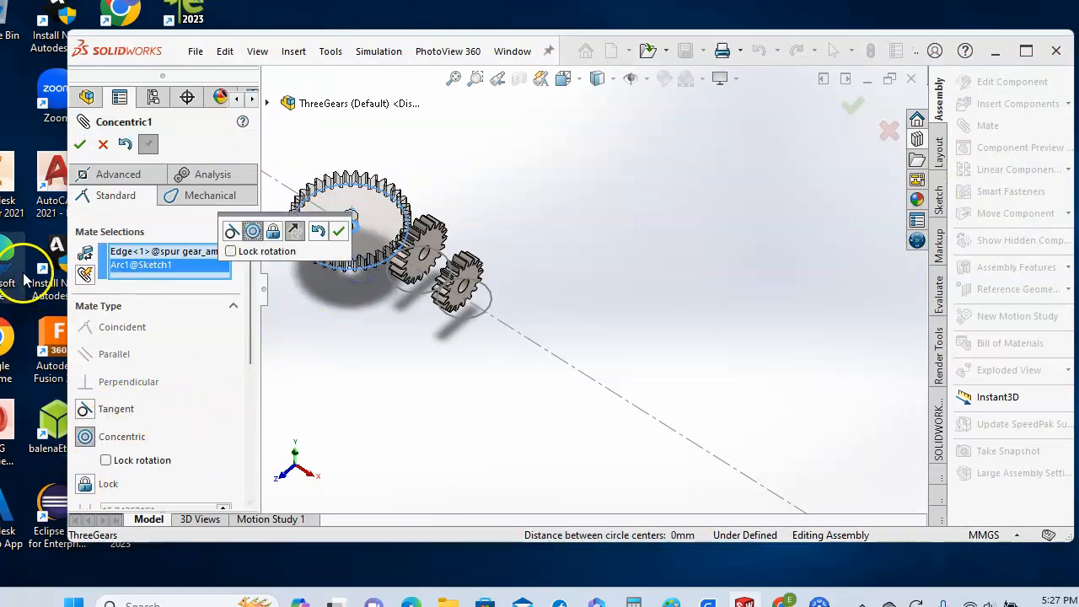
click(80, 144)
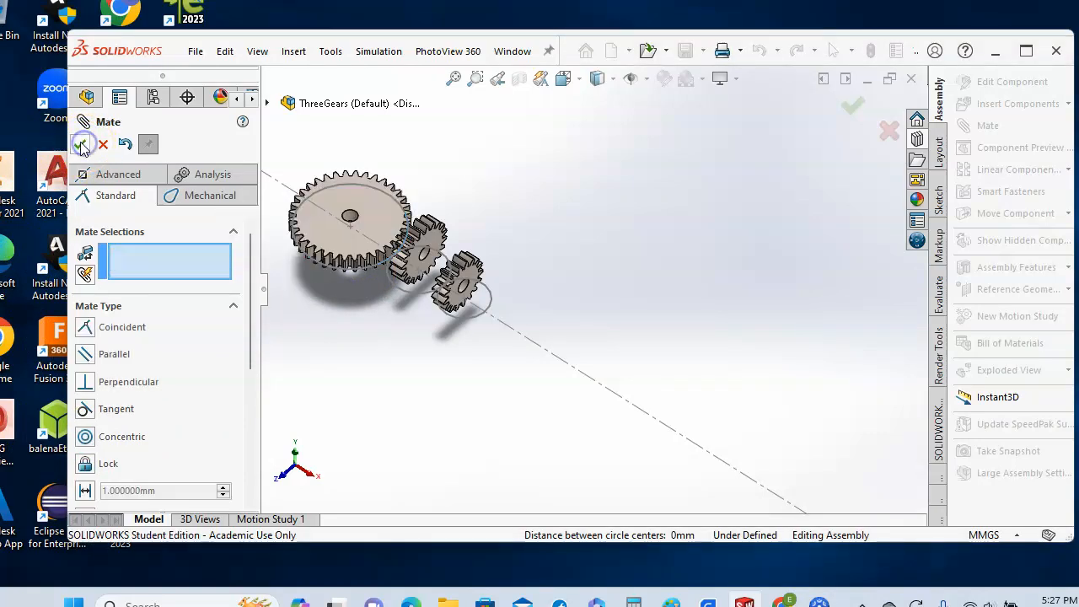
Step: Add a concentric mate between the middle gear's bore edge and the middle sketch circle
click(427, 257)
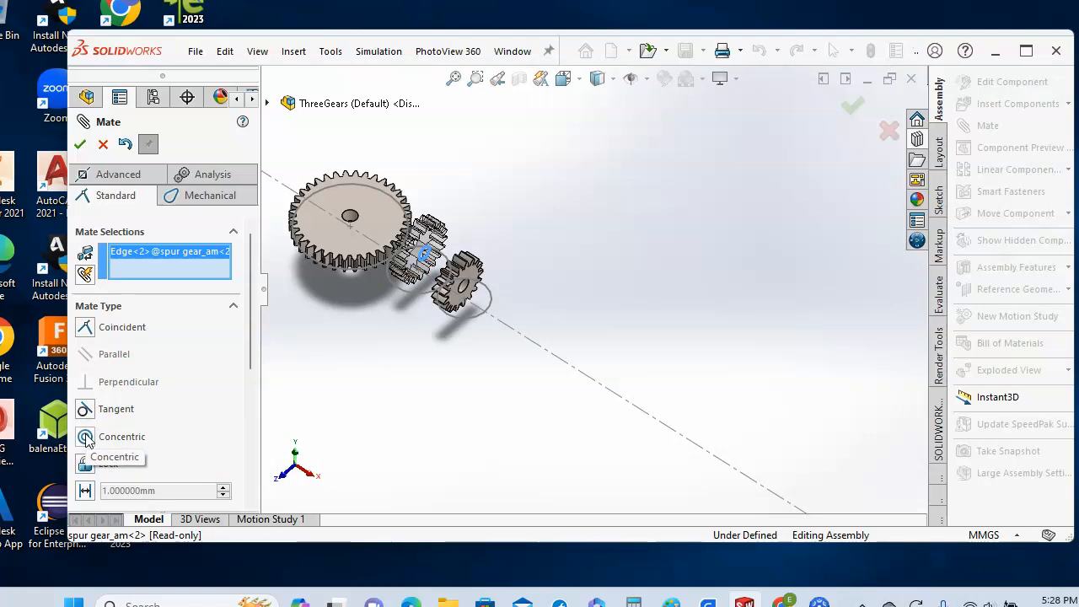
click(408, 287)
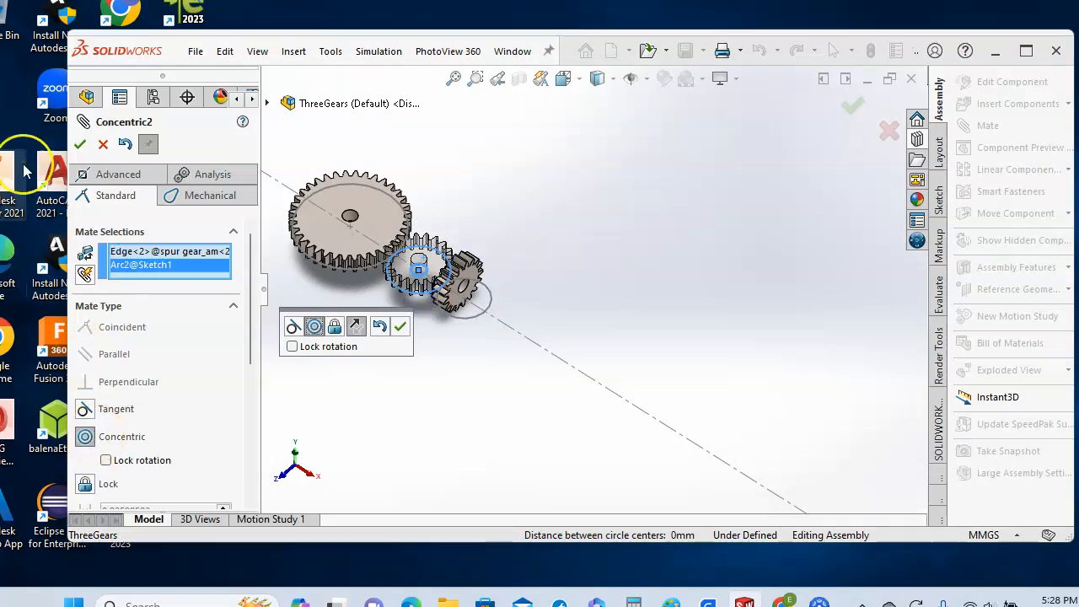
click(80, 145)
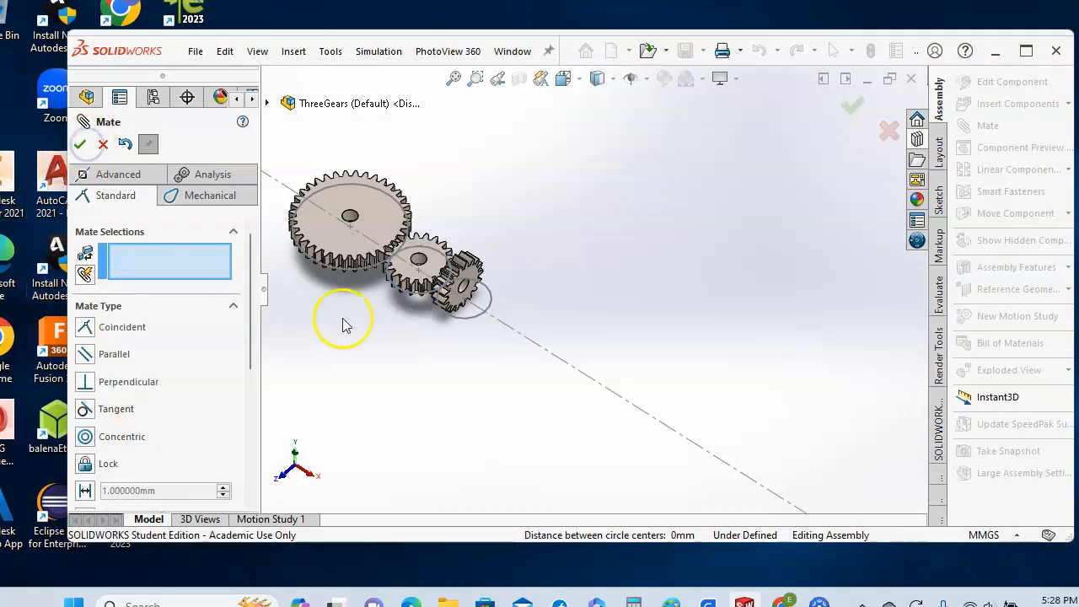
Step: Mate the smallest gear's bore edge concentric with the smallest sketch circle and finish mating
click(469, 290)
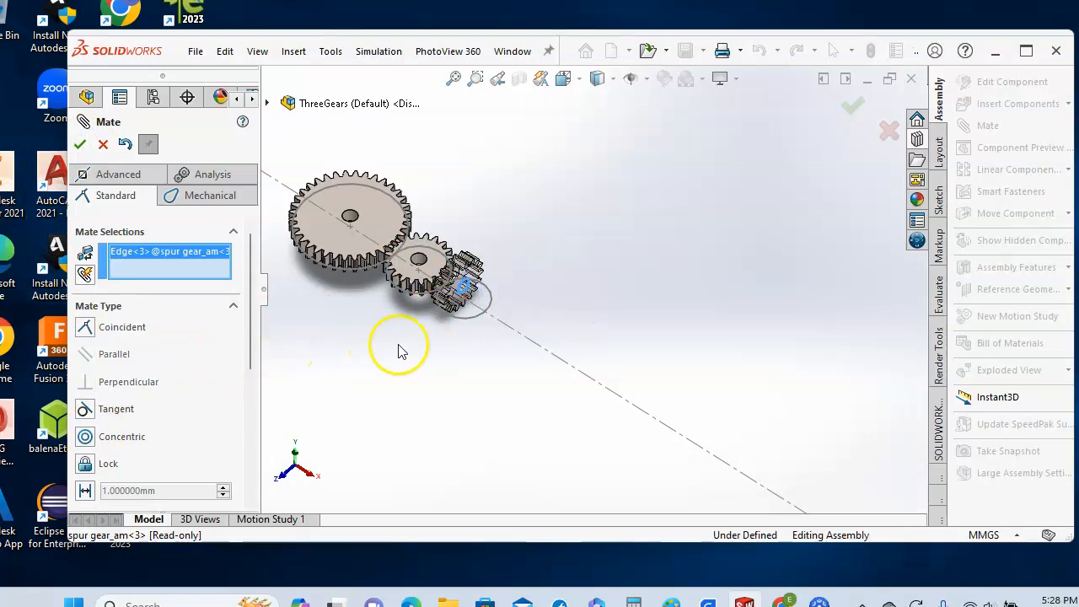
click(84, 437)
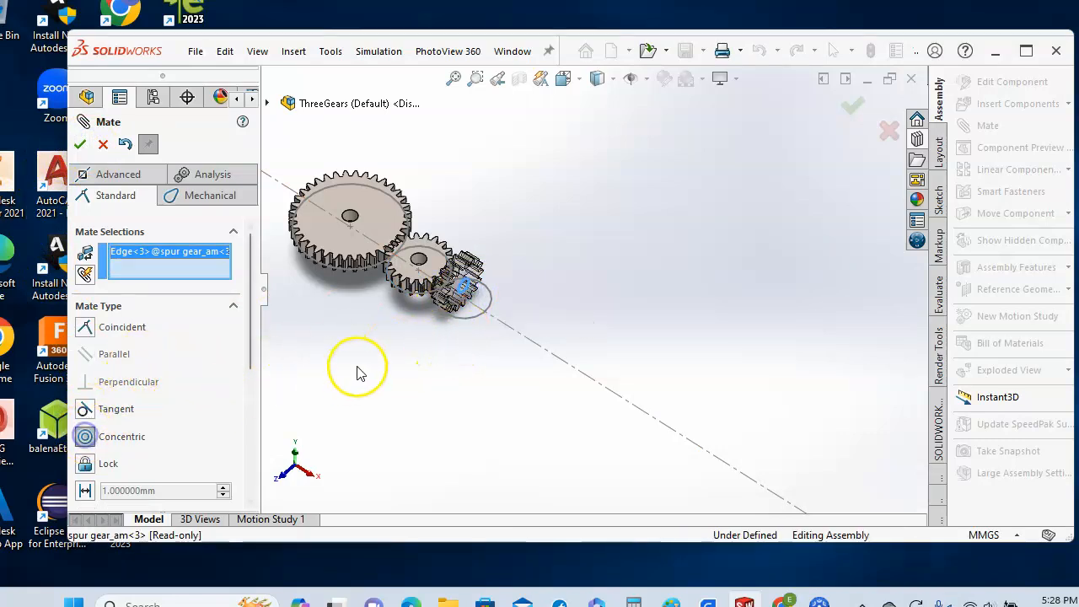
click(474, 324)
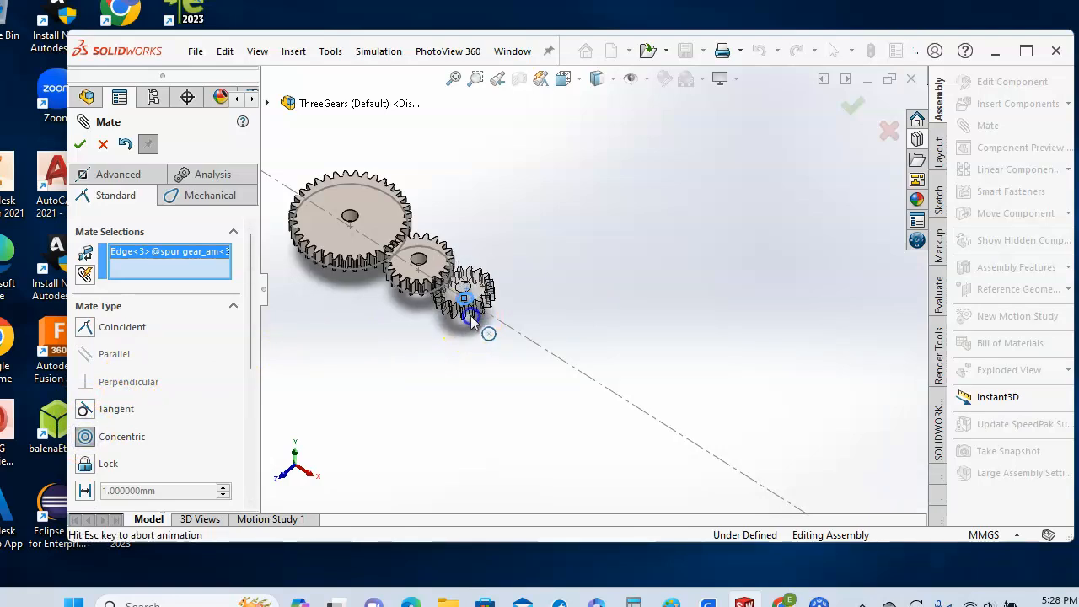
click(80, 145)
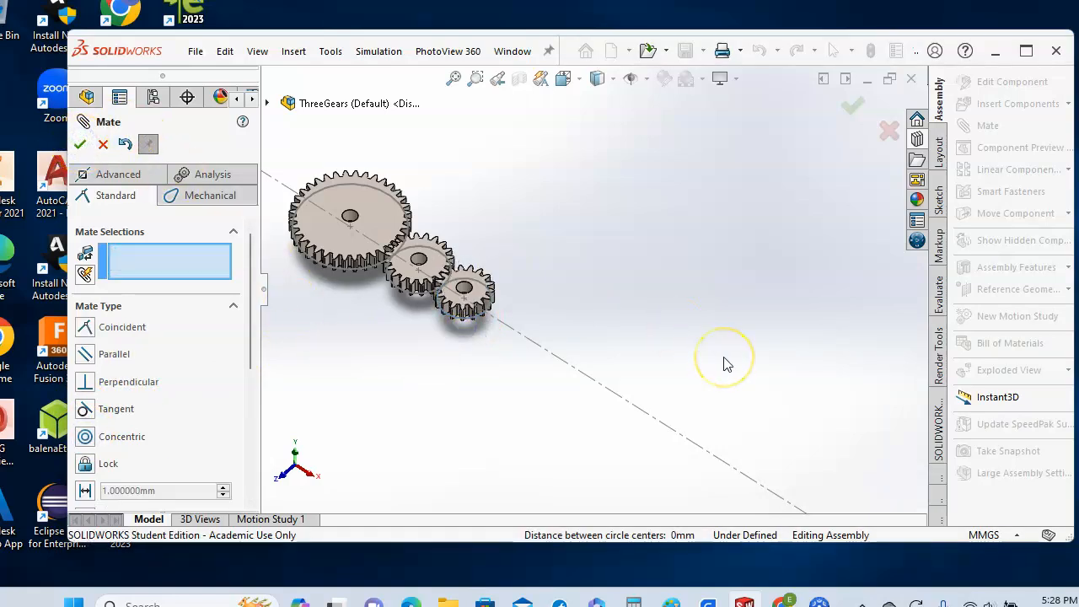
scroll(728, 365, down, 1)
scroll(728, 364, up, 2)
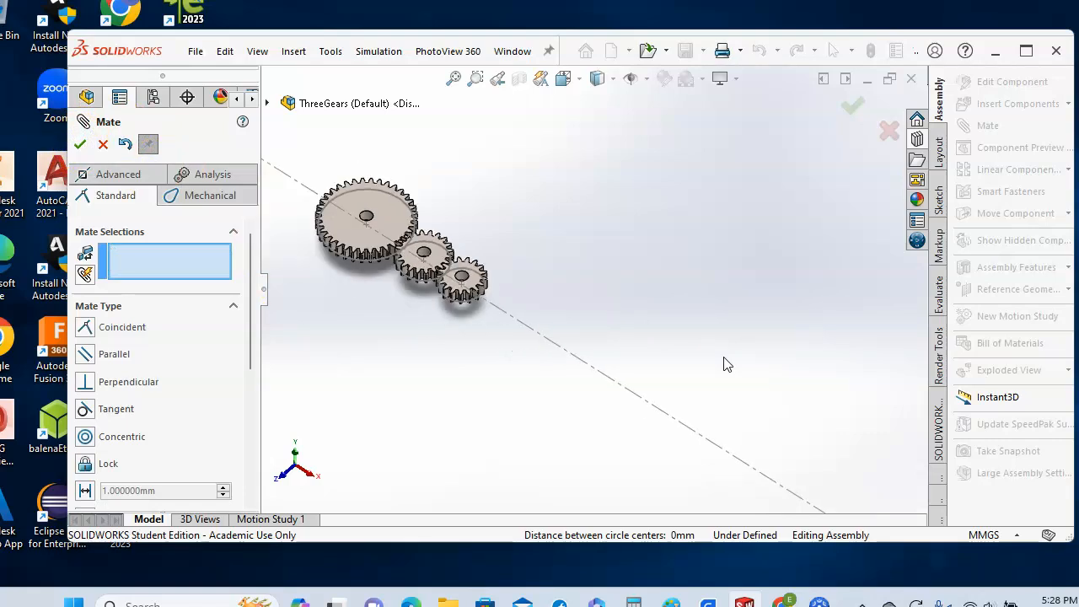
click(104, 145)
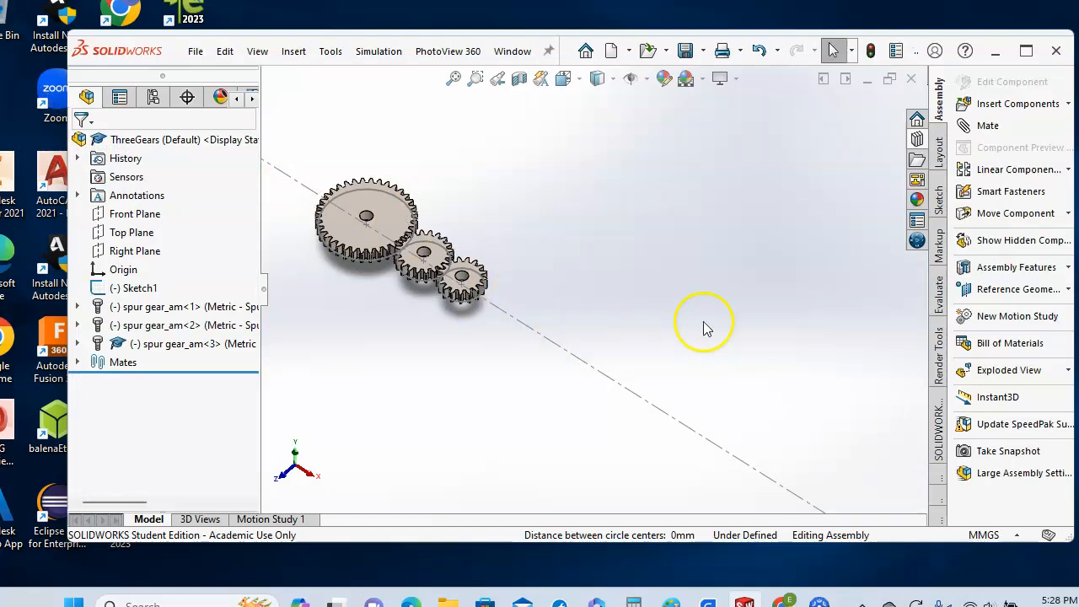
Step: Move the largest gear, spur gear_am<1>, upward along its axis so it sits clear above the sketch plane
click(563, 78)
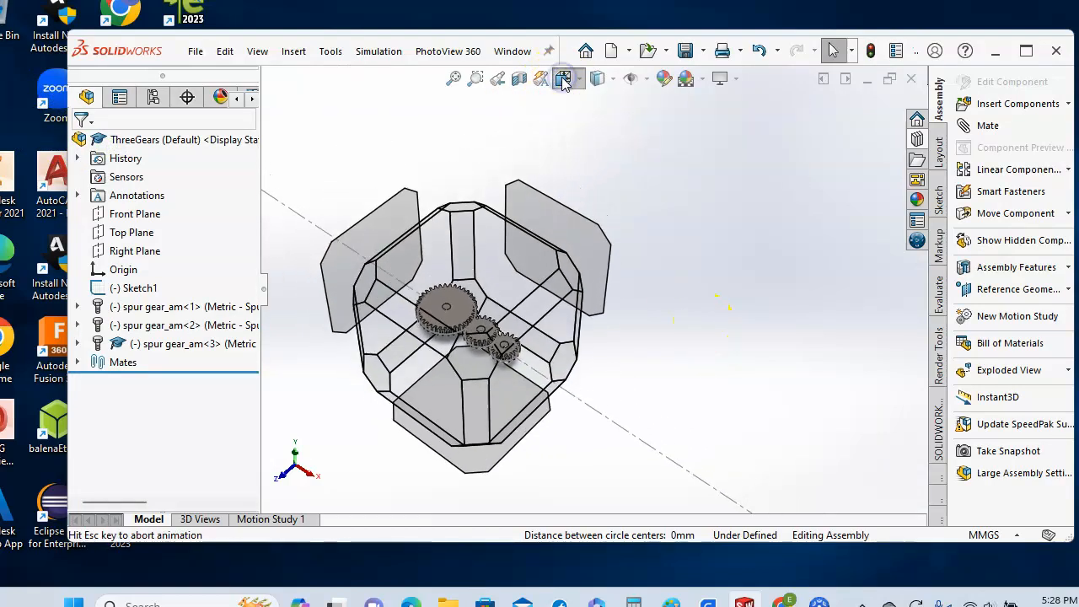
click(437, 404)
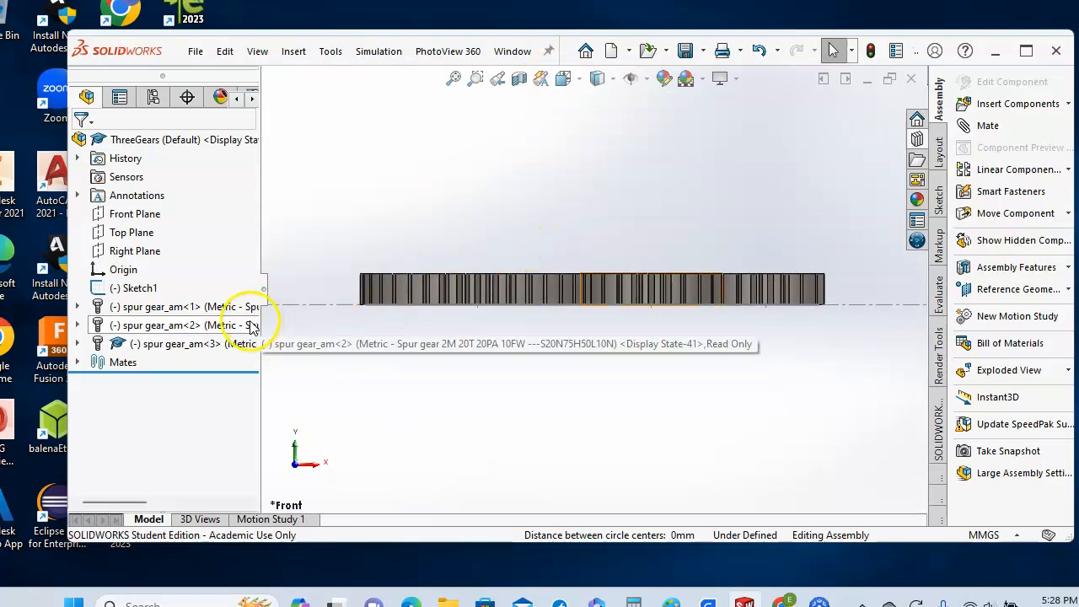
click(127, 306)
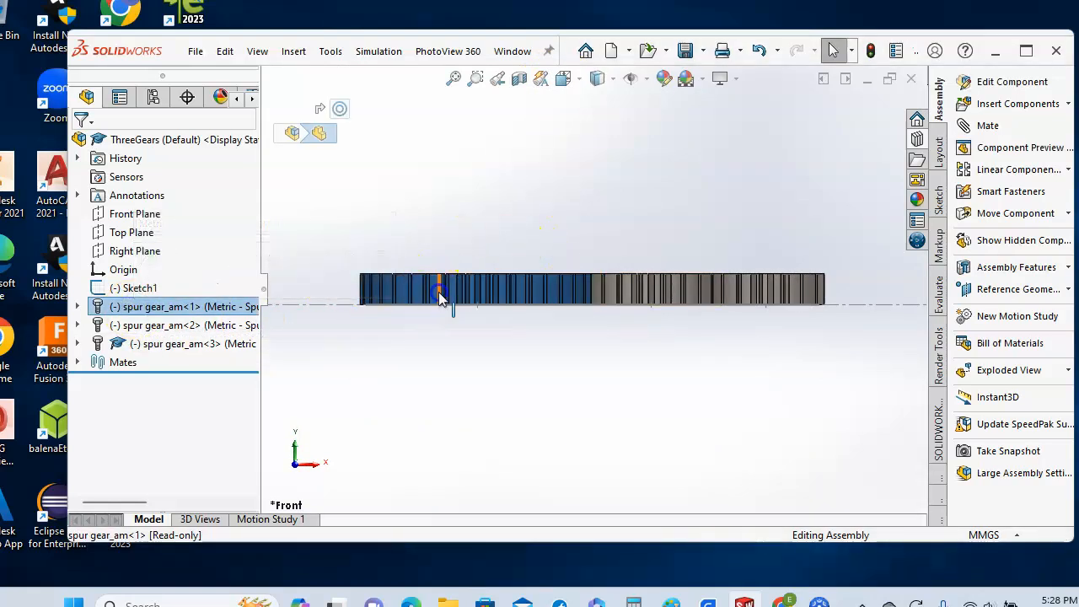
click(447, 240)
drag(455, 278, 460, 200)
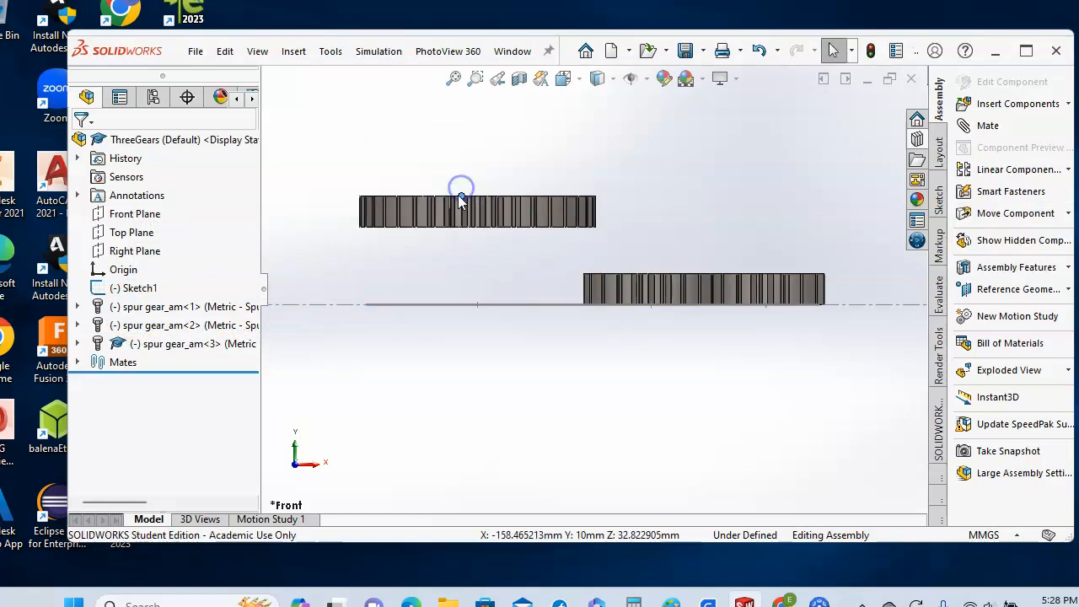
Step: Raise the middle and smallest gears, spur gear_am<2> and spur gear_am<3>, along their axes clear of the sketch plane
click(164, 329)
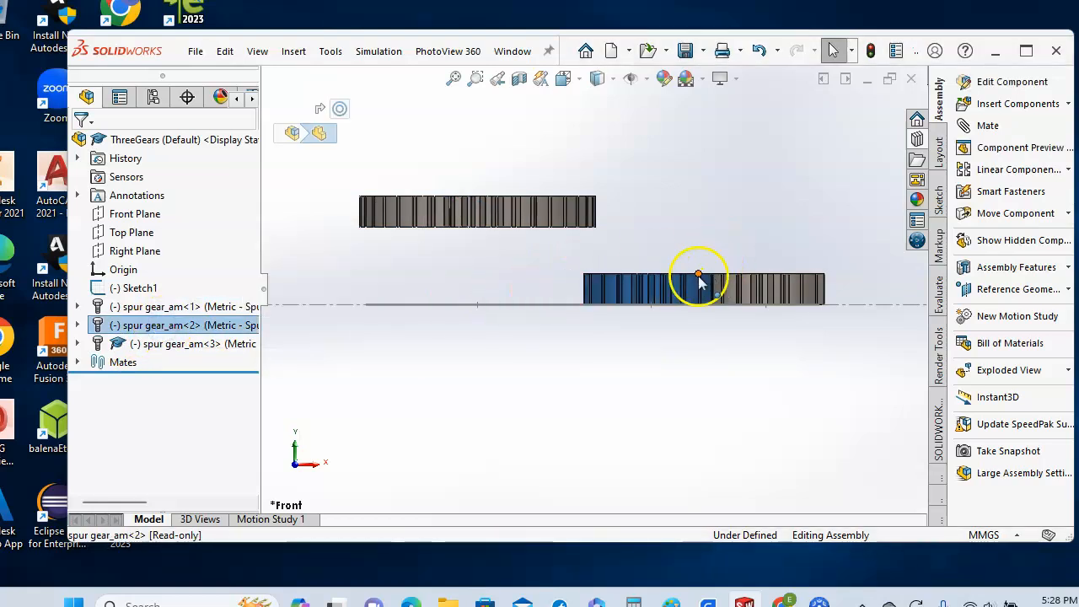
drag(696, 284, 700, 213)
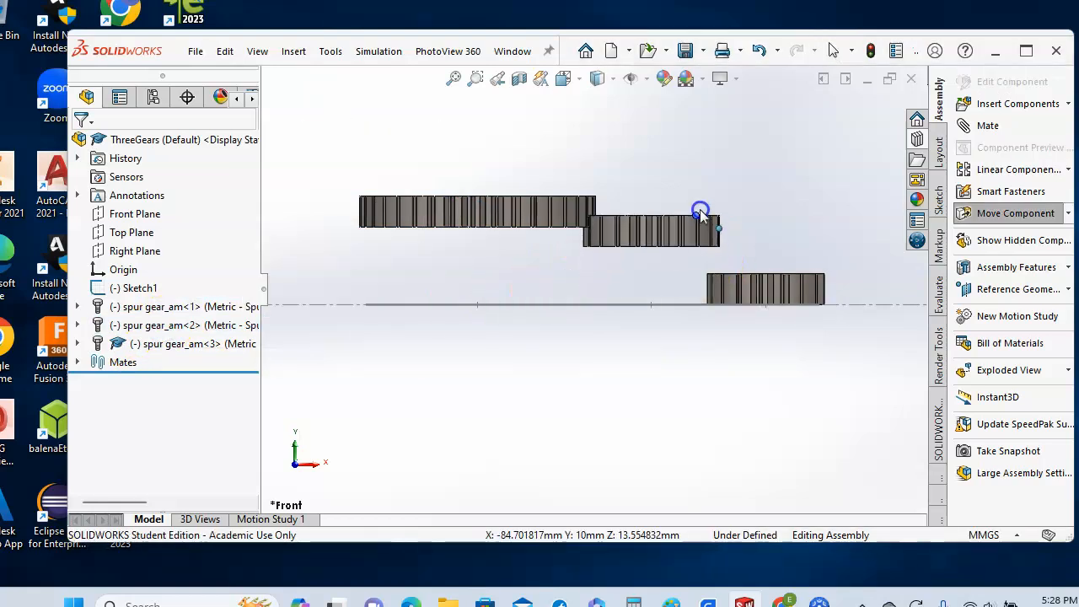
click(164, 344)
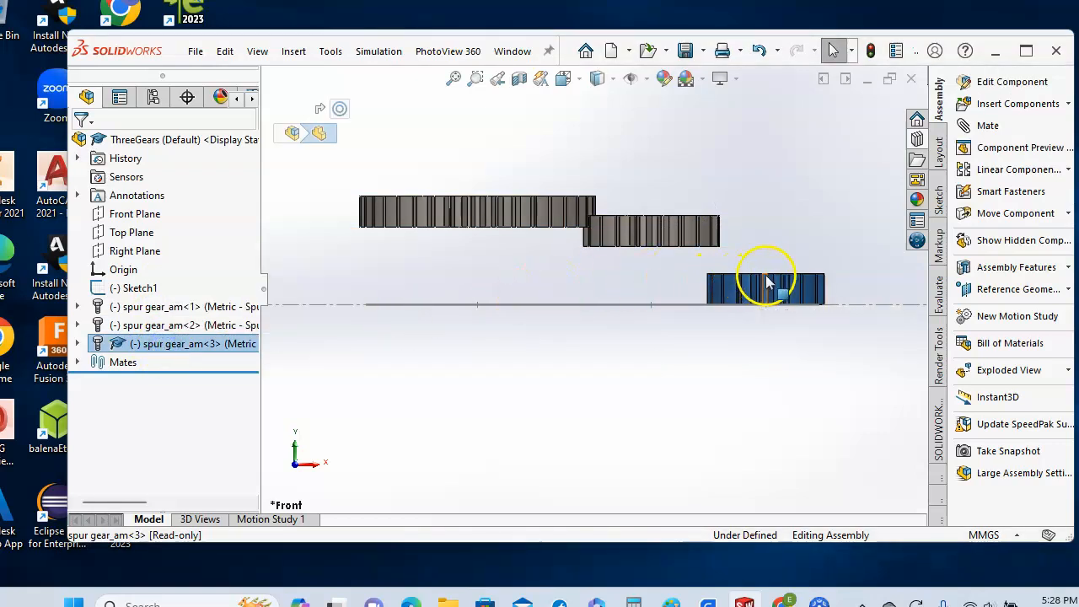
drag(780, 283, 804, 198)
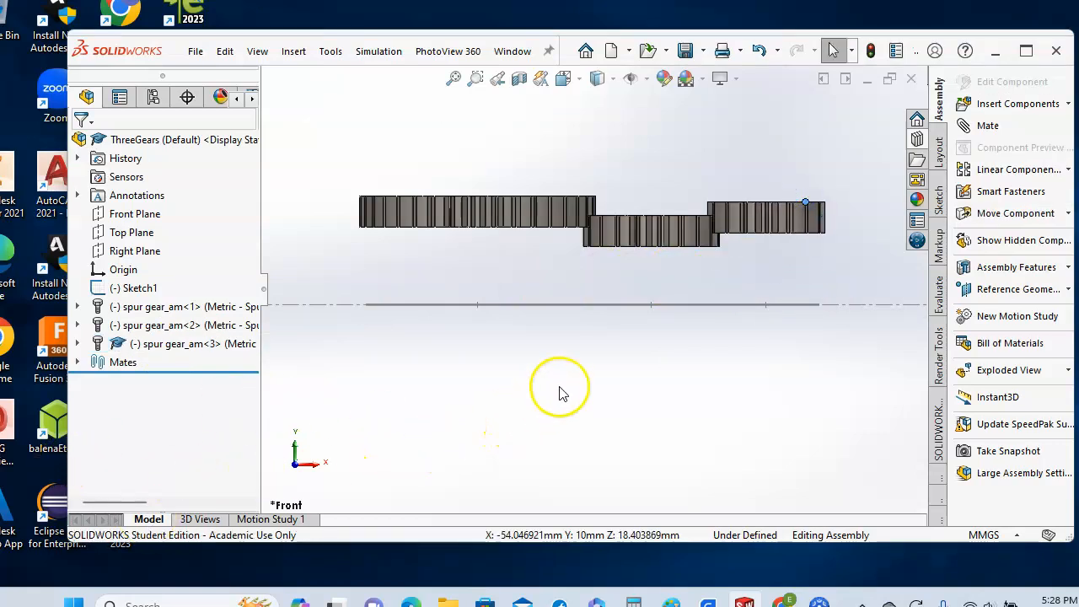
Step: Add a coincident mate between the Top Plane and the underside face of the largest gear
right_click(588, 371)
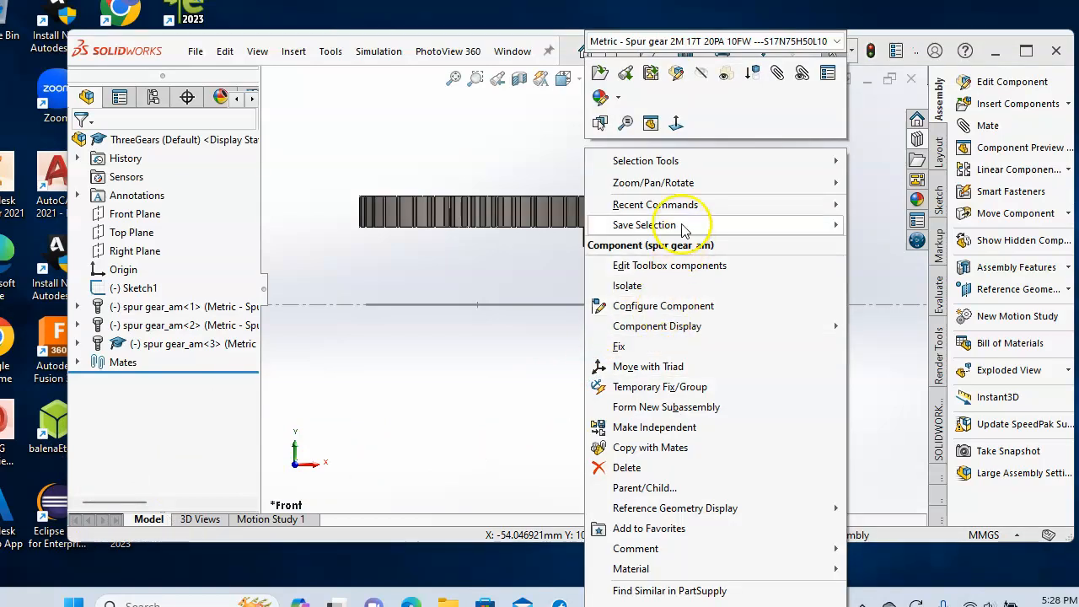
mouse_move(680, 184)
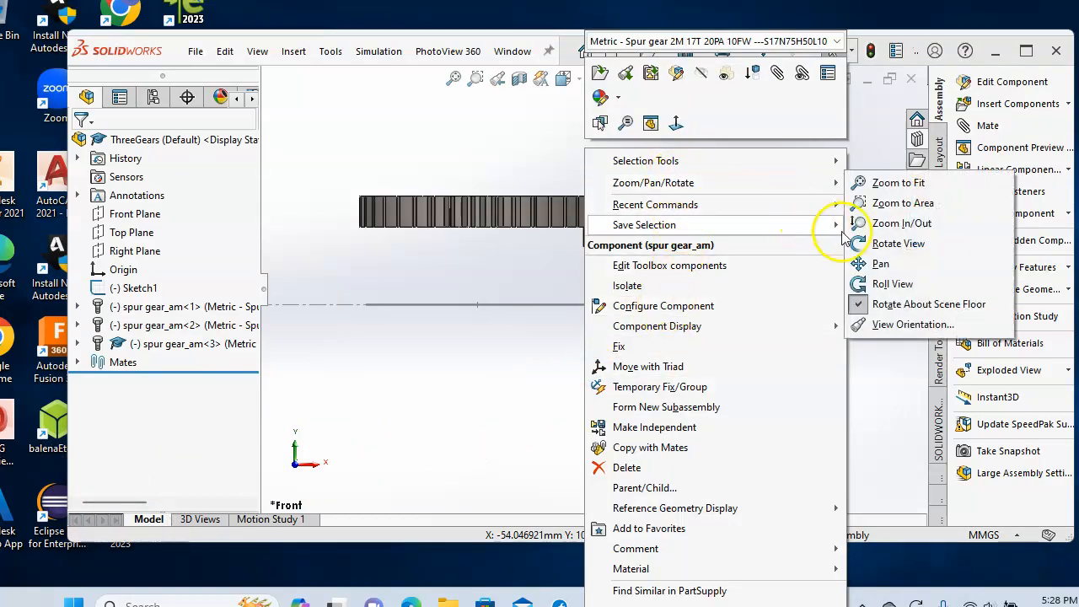
click(868, 242)
drag(681, 304, 660, 287)
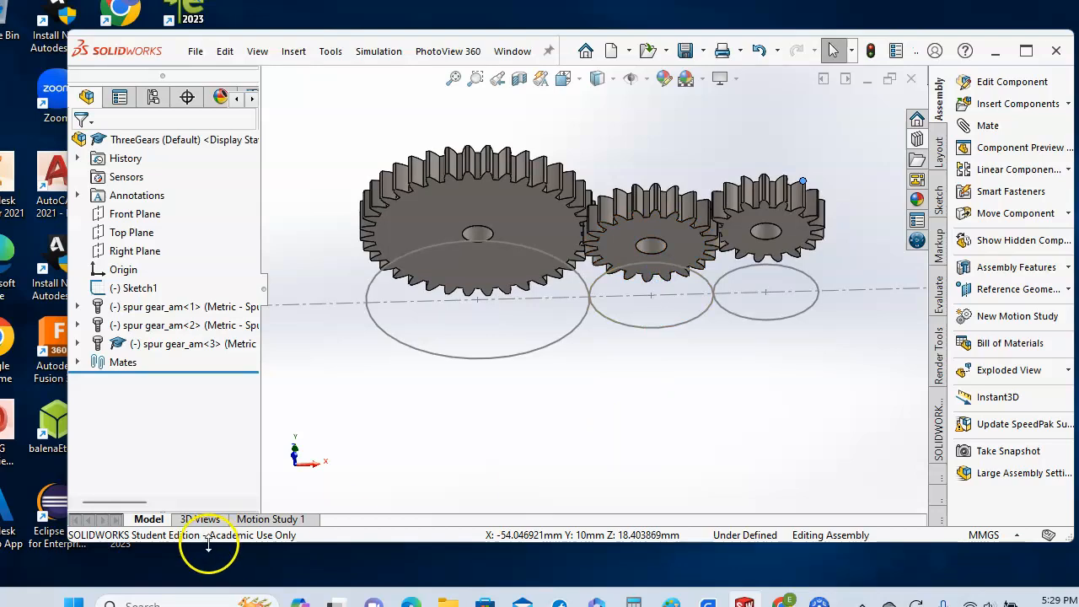
click(139, 236)
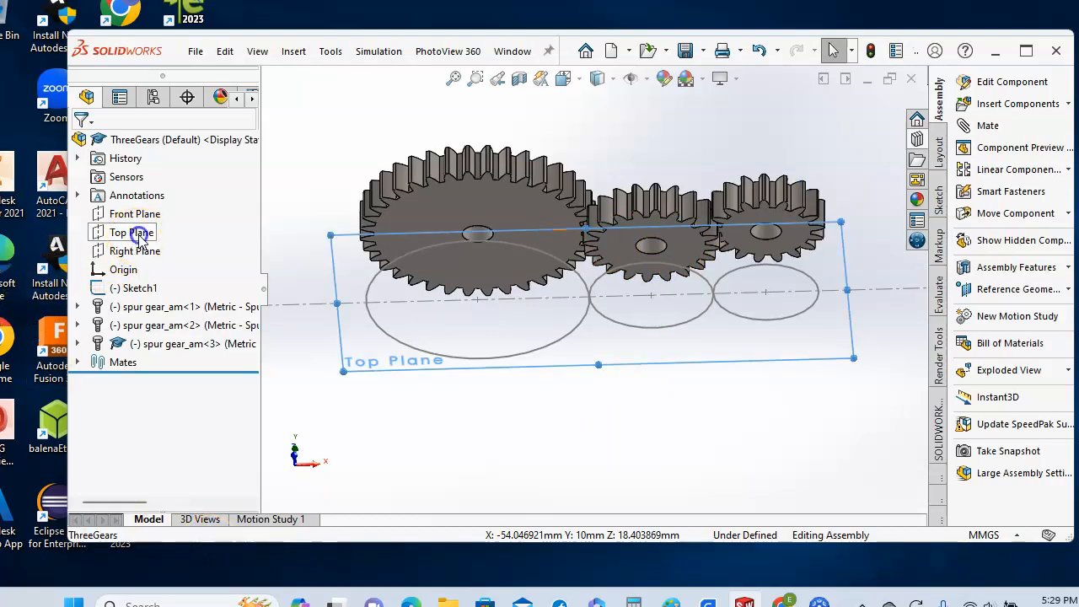
click(986, 126)
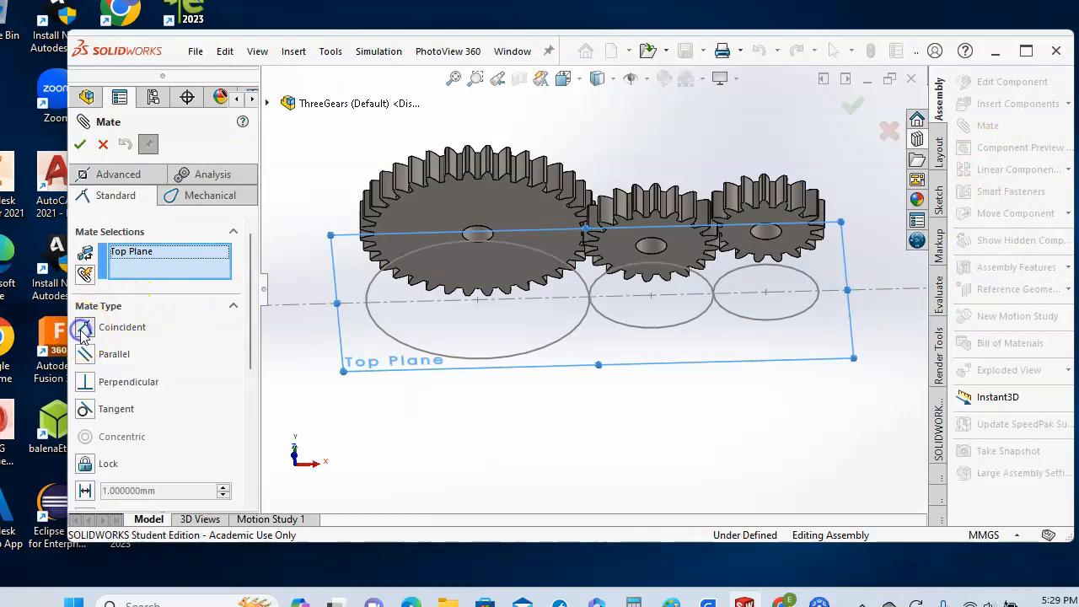
click(504, 205)
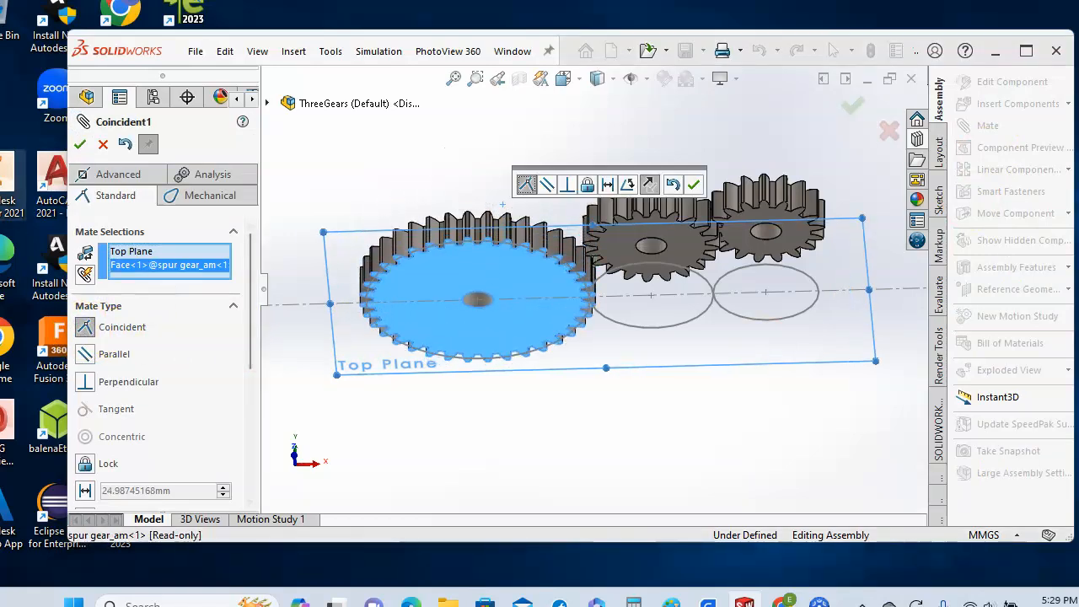
click(80, 145)
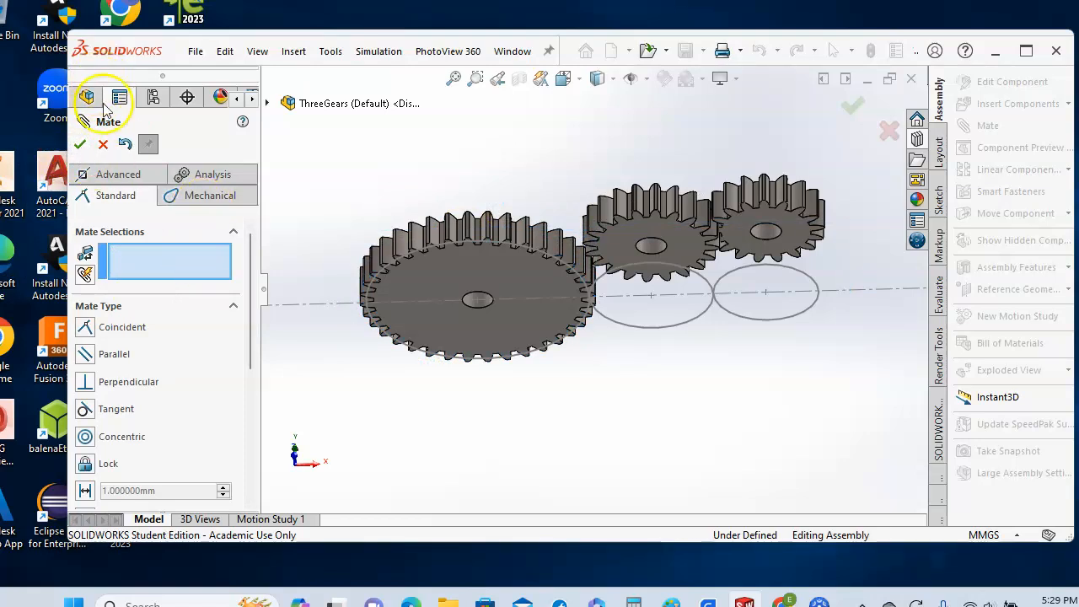
click(103, 145)
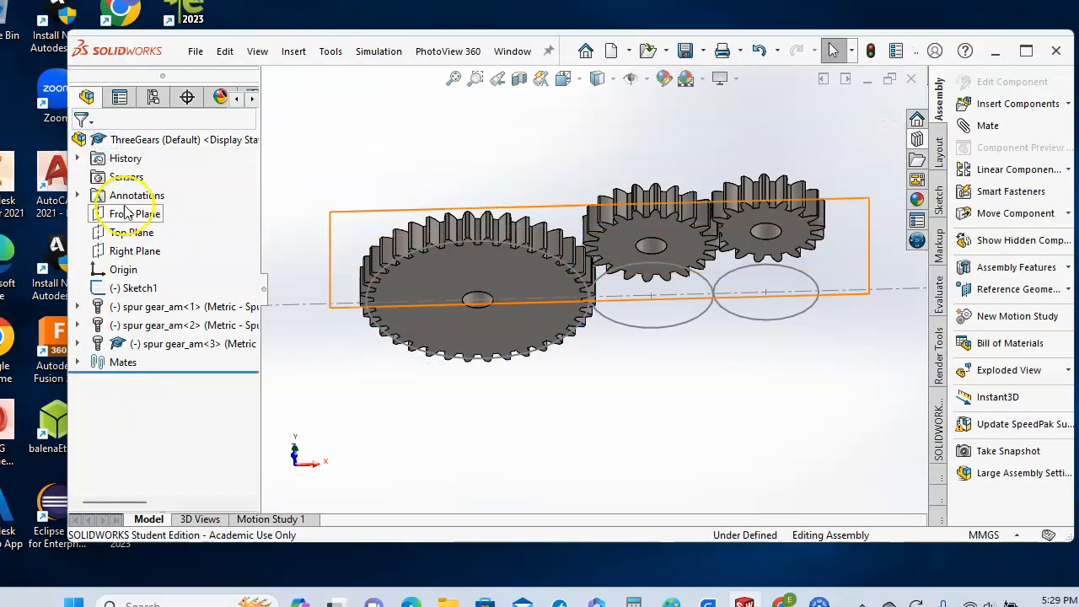
Step: Add a coincident mate between the Top Plane and the underside face of the middle gear
click(135, 236)
click(133, 234)
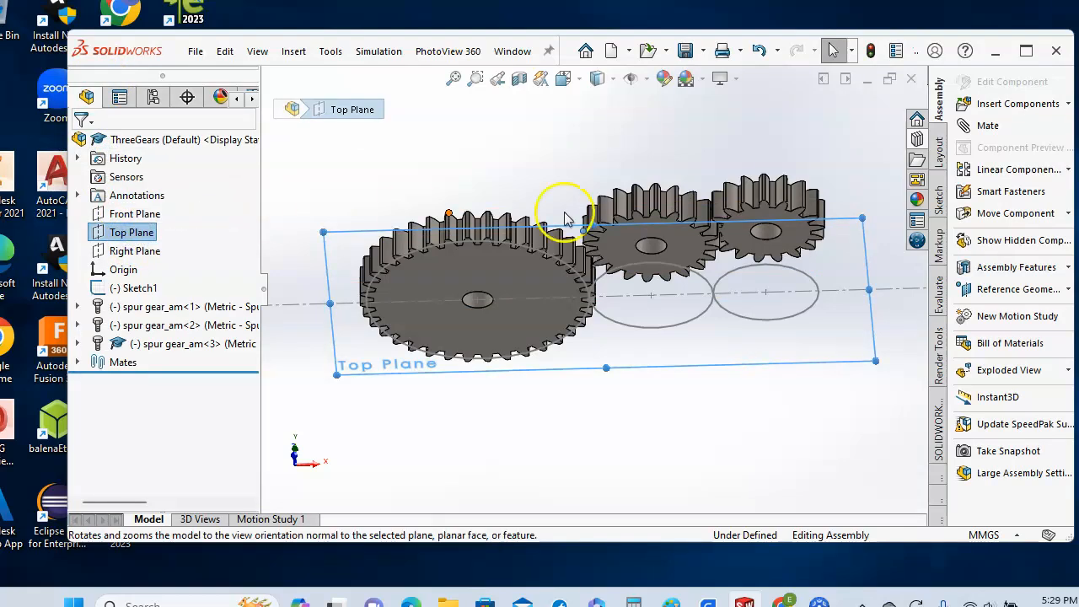
click(987, 126)
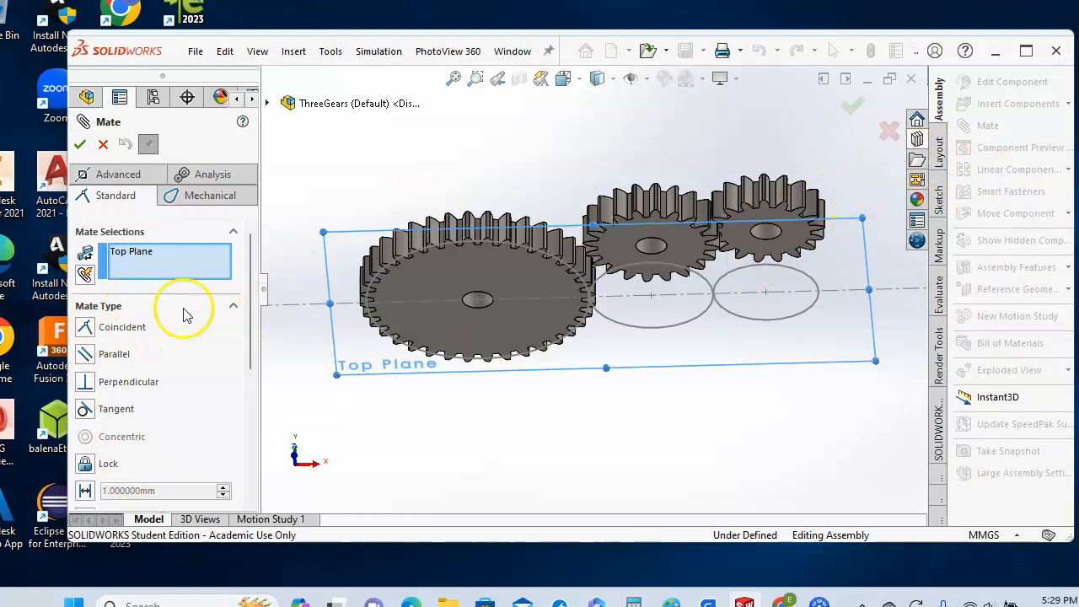
click(606, 320)
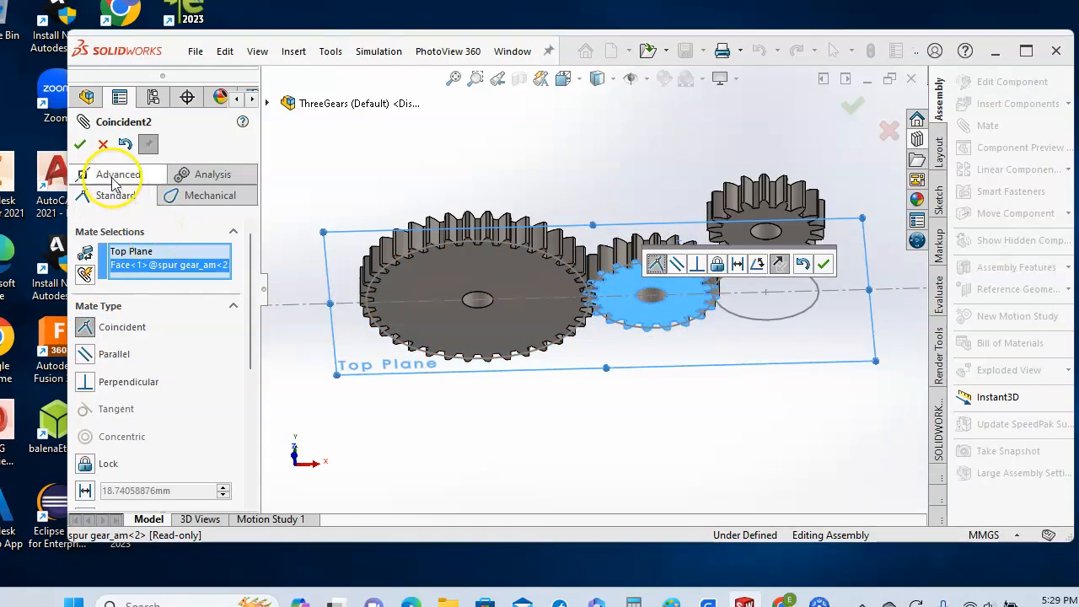
click(78, 144)
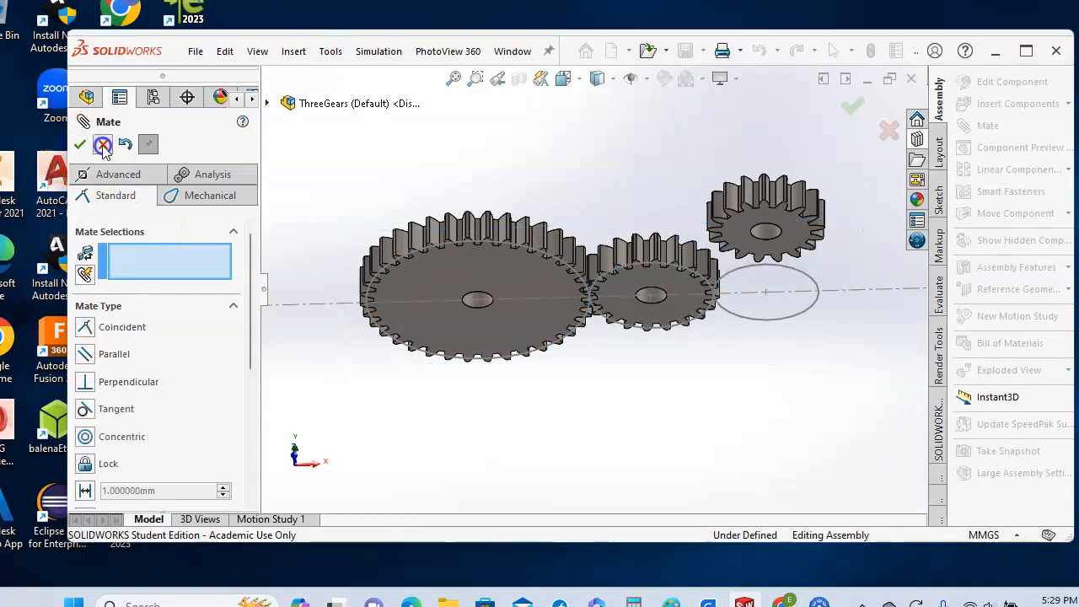
Step: Add a coincident mate between the Top Plane and the underside face of the smallest gear
click(103, 145)
click(122, 234)
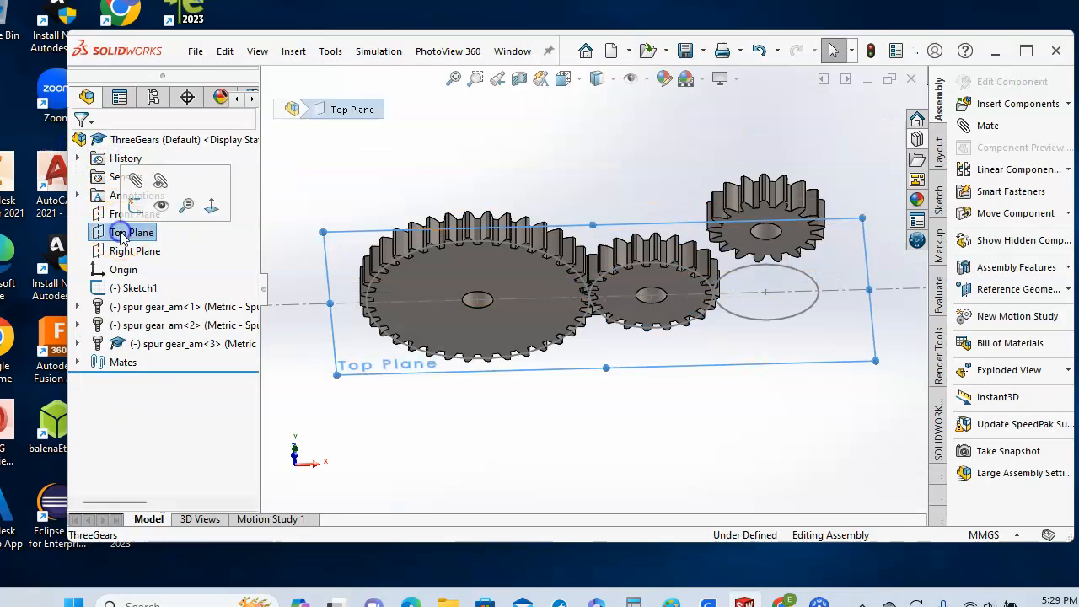
click(986, 126)
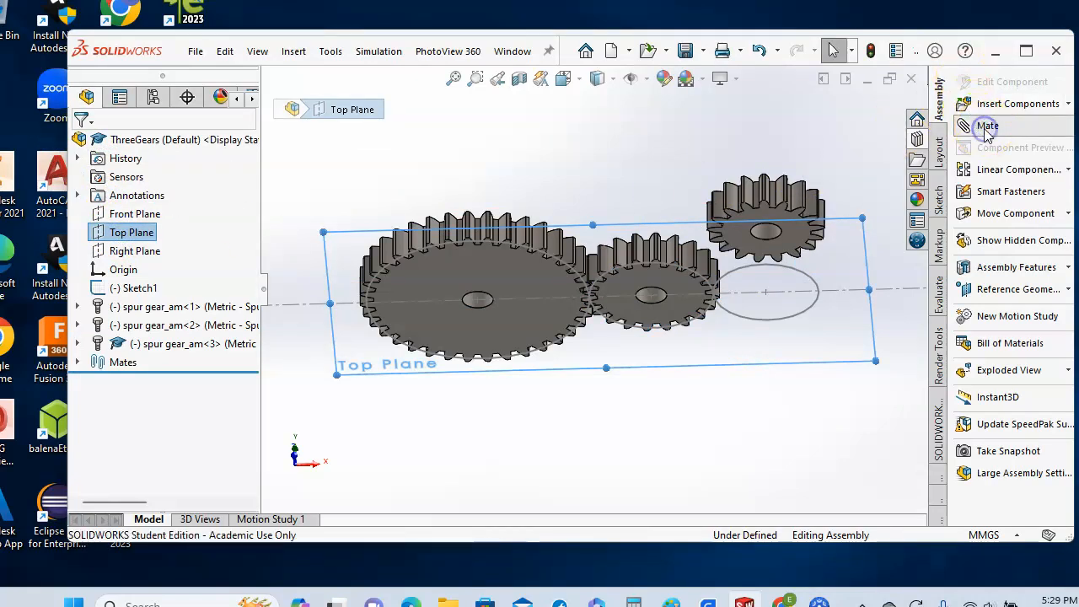
click(90, 328)
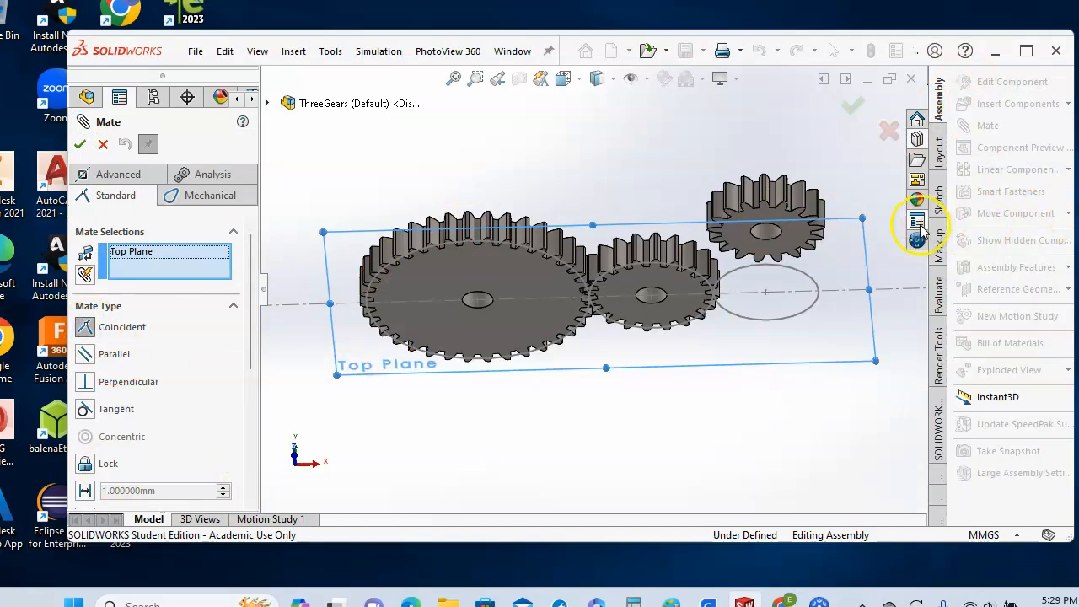
click(802, 239)
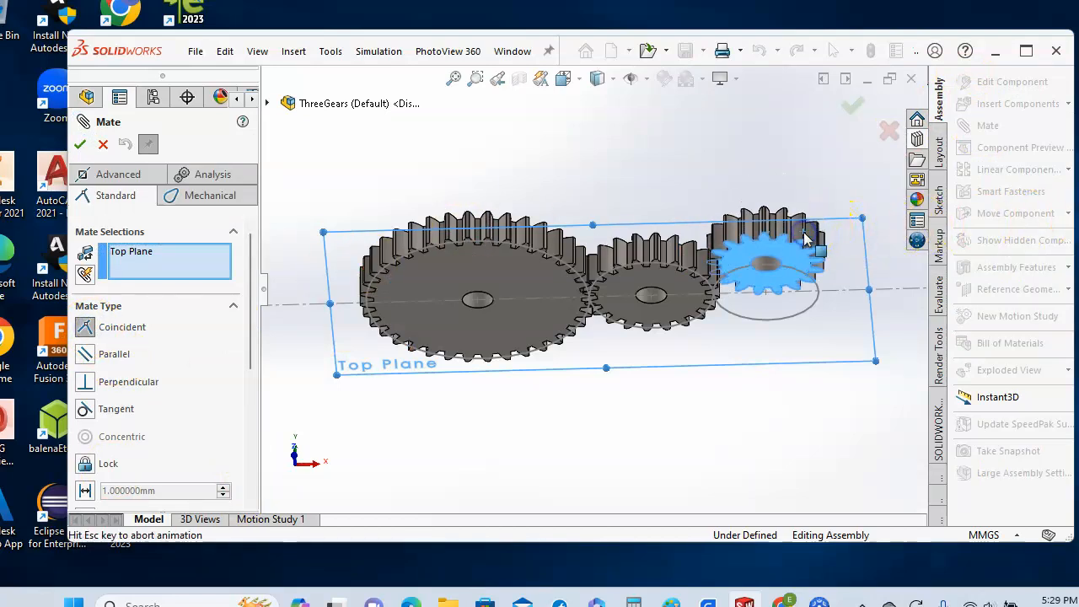
click(80, 145)
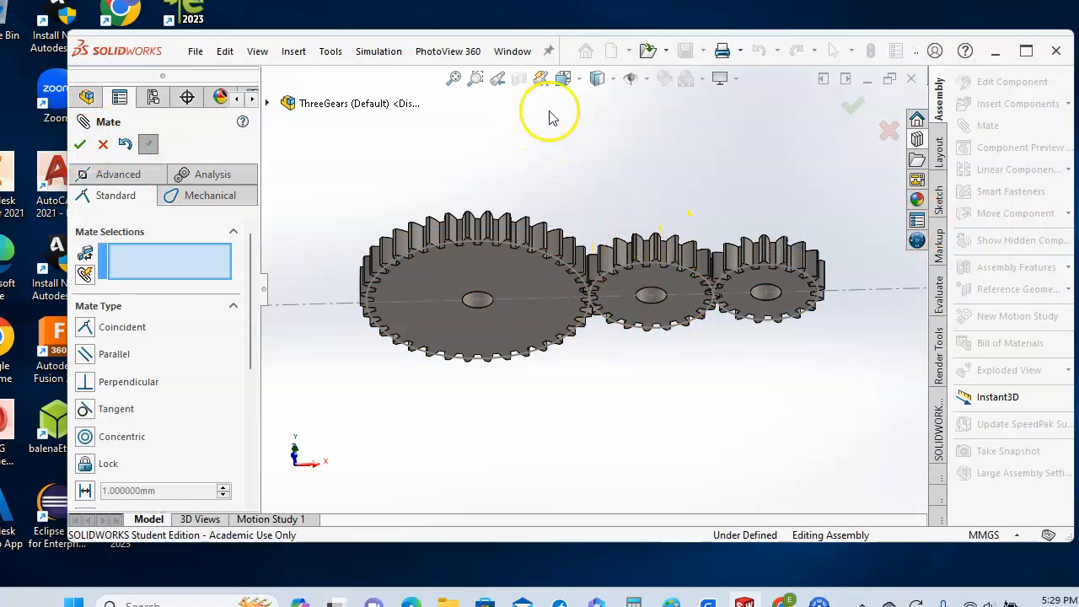
Step: Orient the assembly to look straight down on the gear faces along the Top view, and leave the Mate command
click(563, 79)
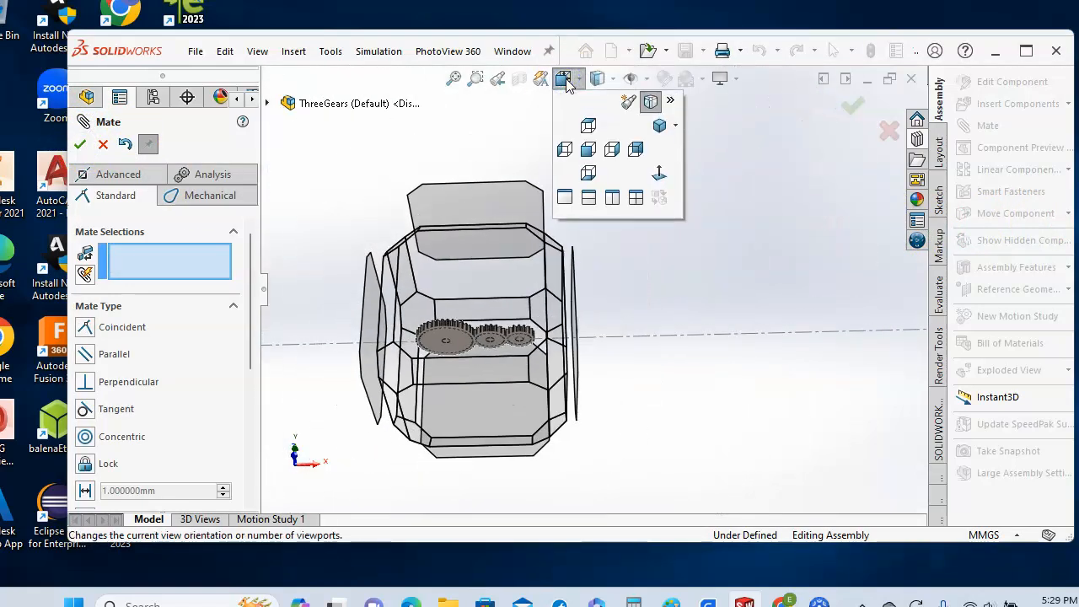
click(502, 421)
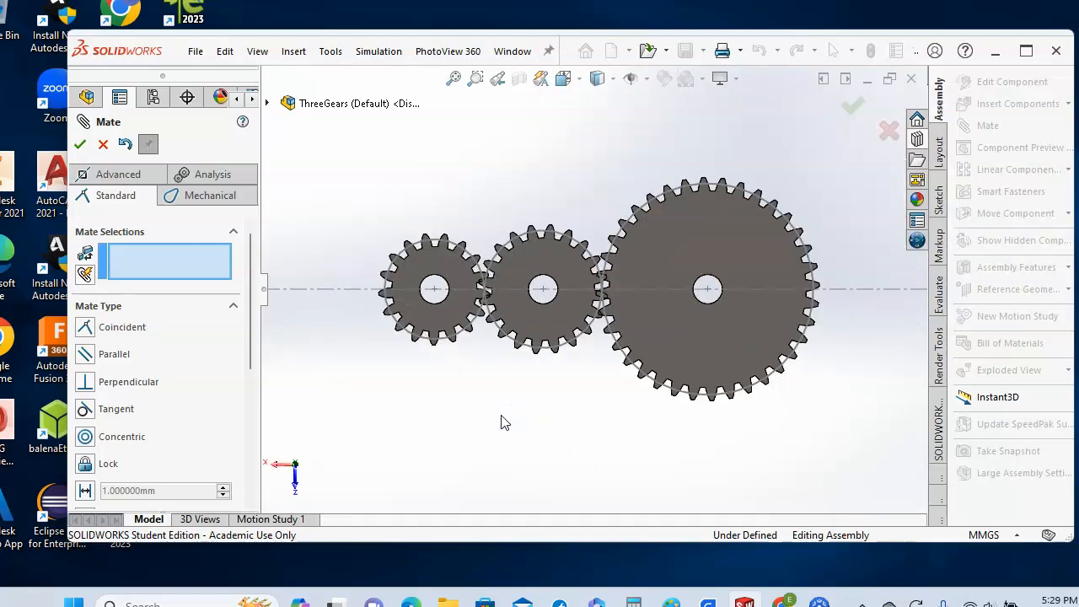
click(563, 79)
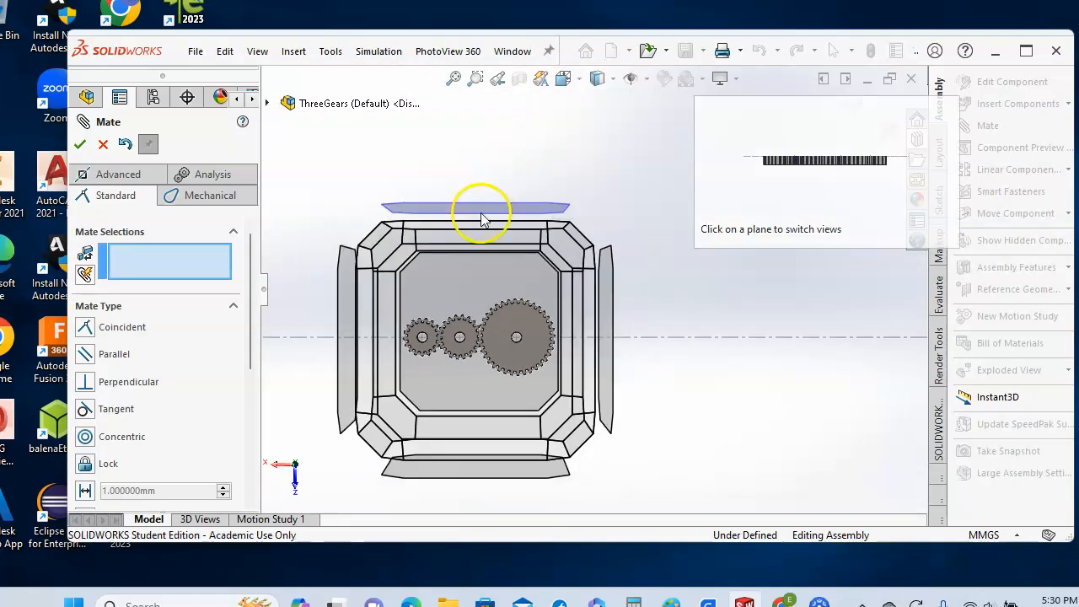
click(482, 211)
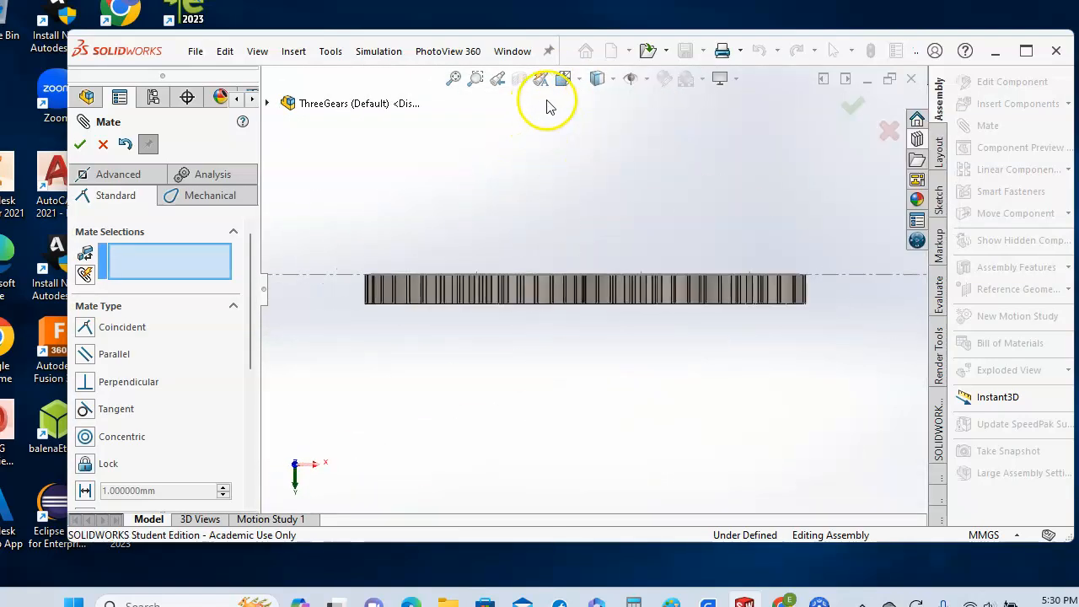
click(563, 79)
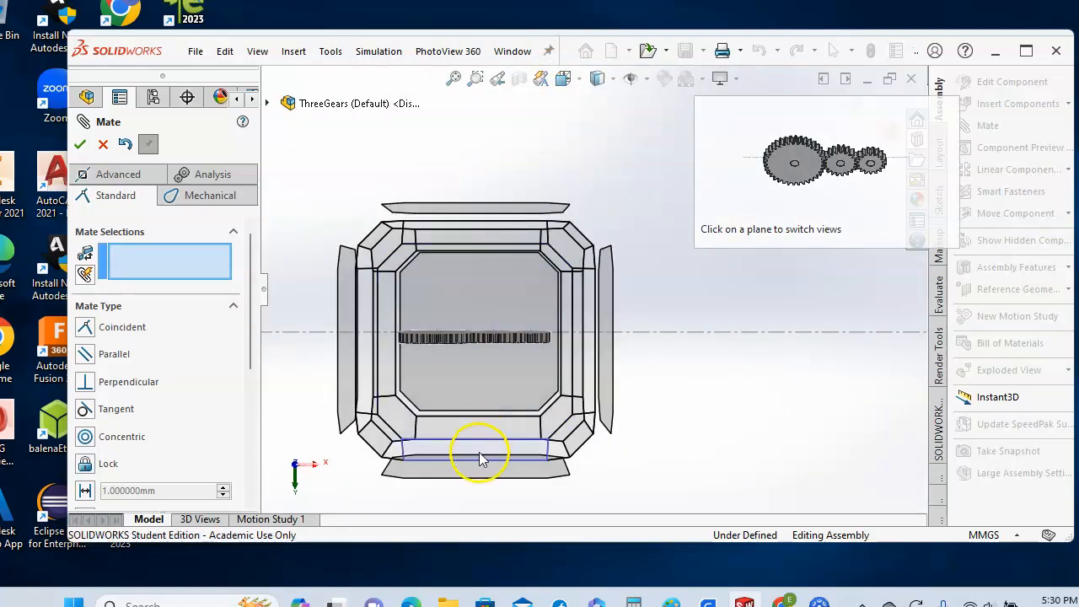
click(481, 459)
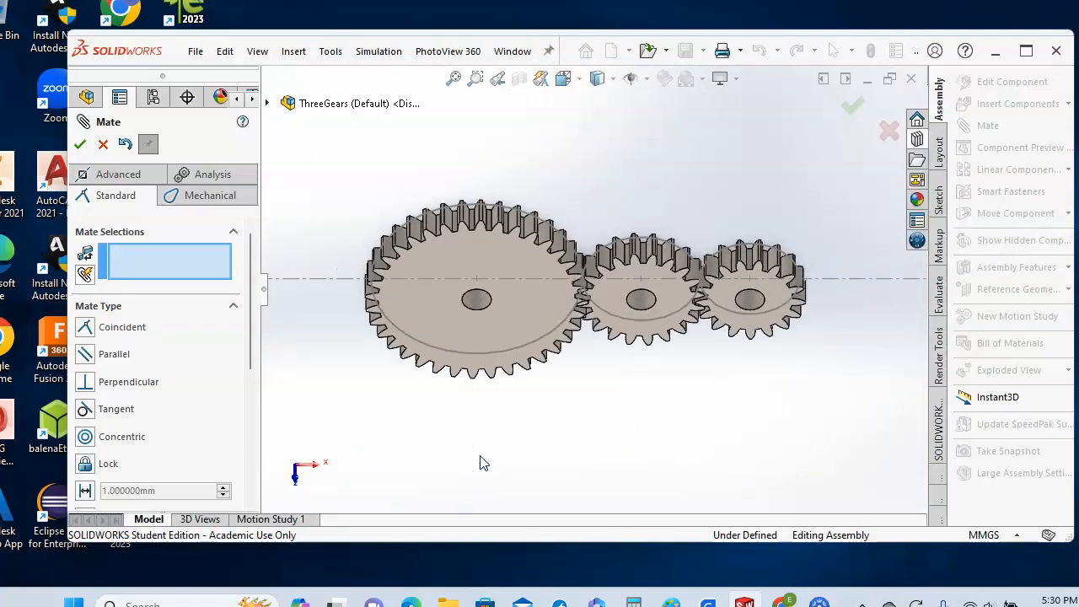
click(562, 82)
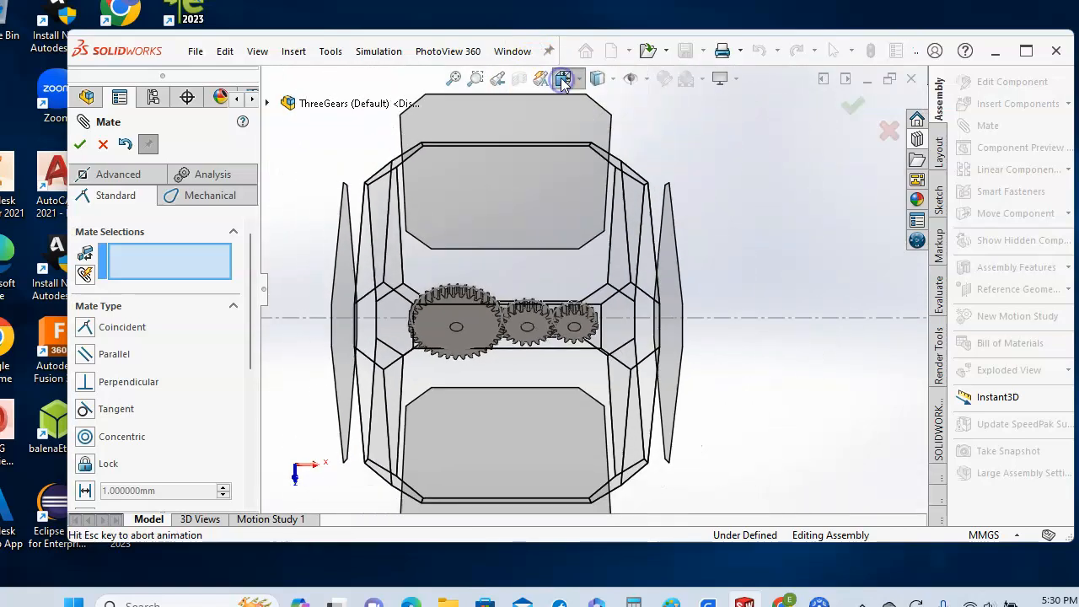
click(500, 415)
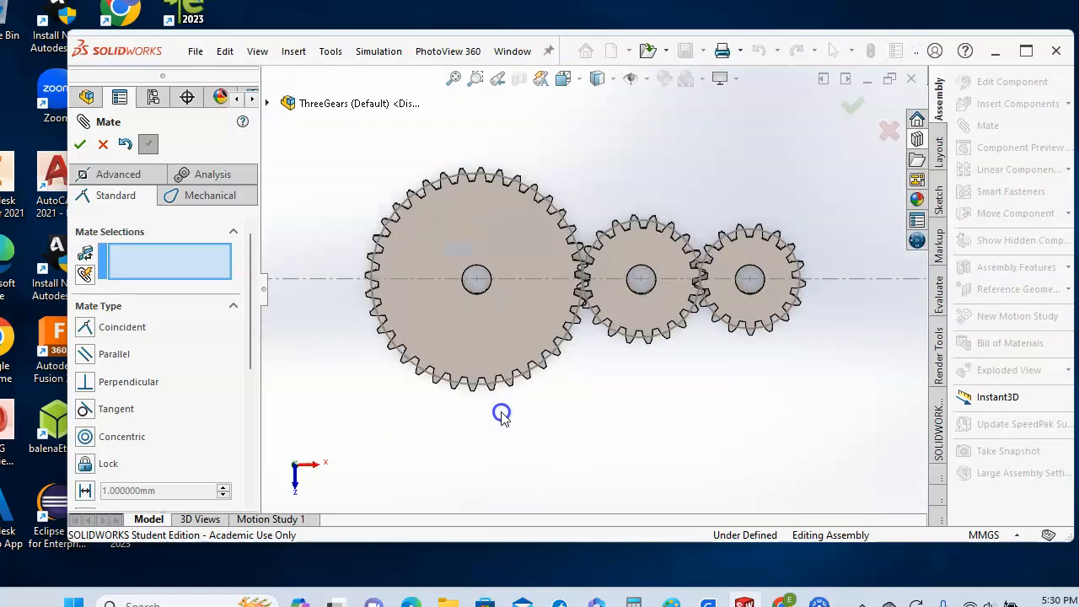
click(104, 145)
Step: Rotate the largest gear, spur gear_am<1>, slightly about its axis so its teeth mesh with the middle gear
click(413, 301)
click(139, 307)
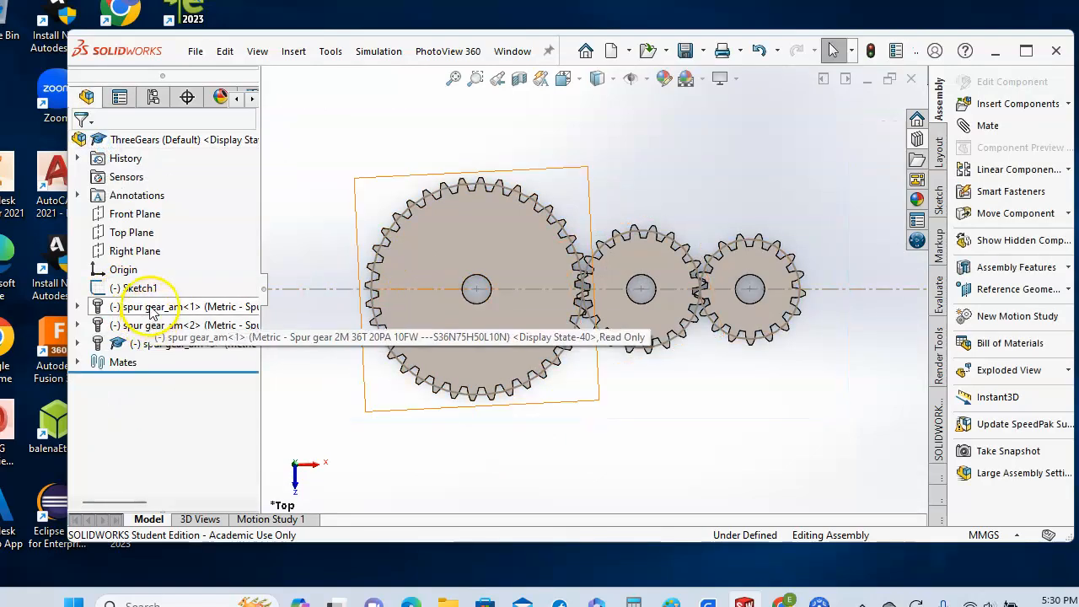
click(142, 307)
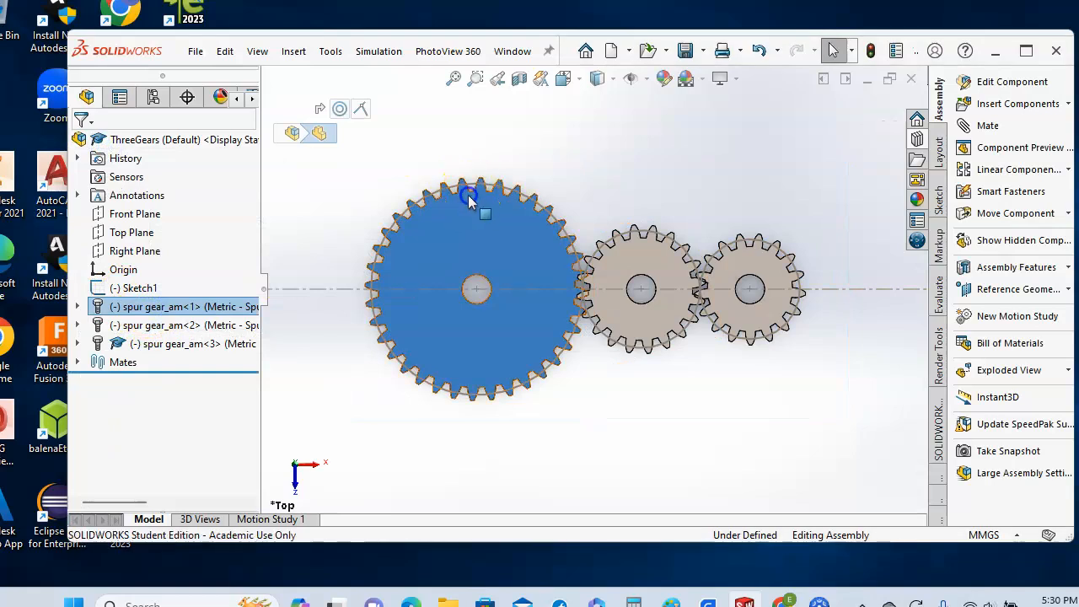
drag(472, 196, 440, 211)
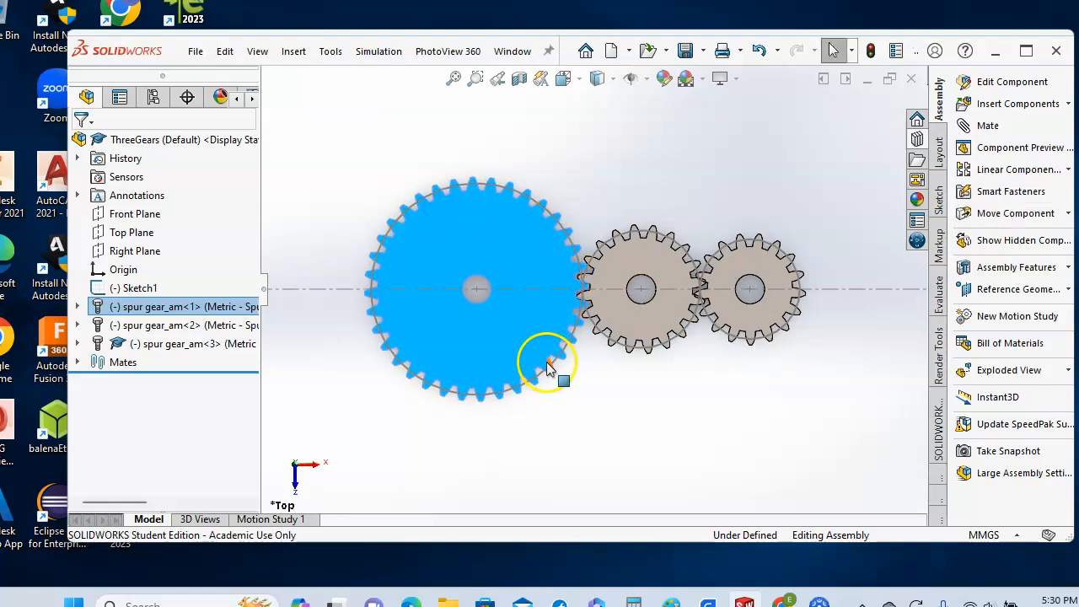
Step: Rotate the smallest gear, spur gear_am<3>, about its axis so its teeth fit between those of the middle gear
scroll(548, 366, down, 2)
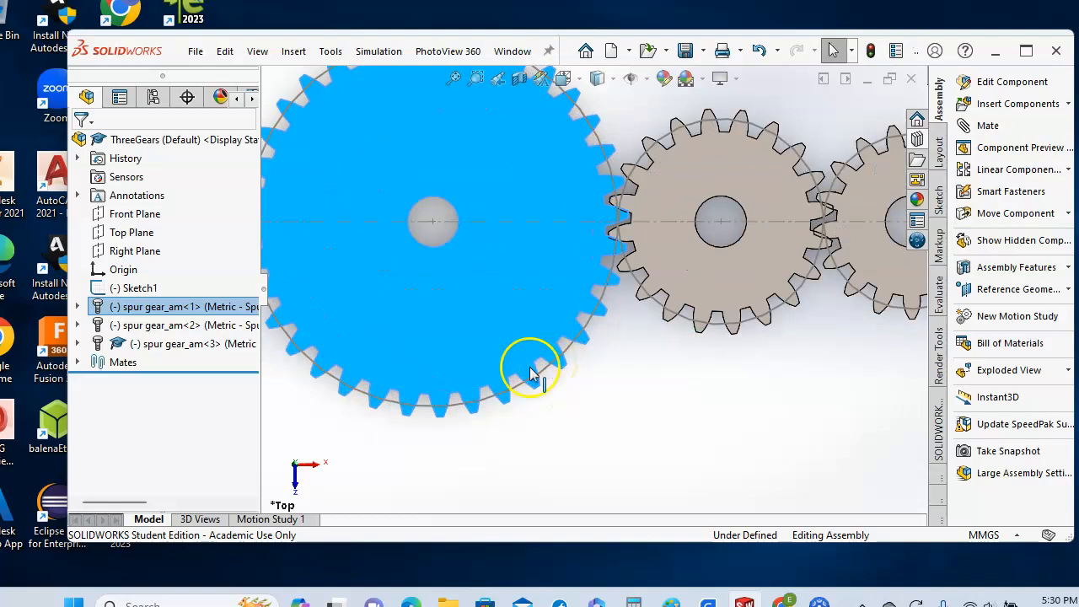
click(194, 343)
drag(830, 244, 884, 183)
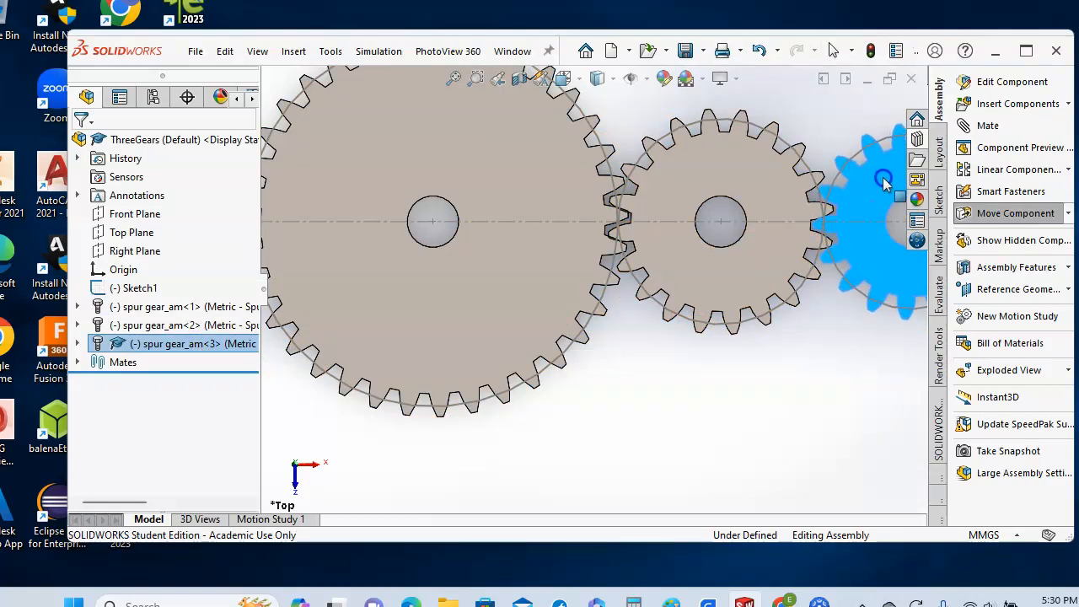
key(Escape)
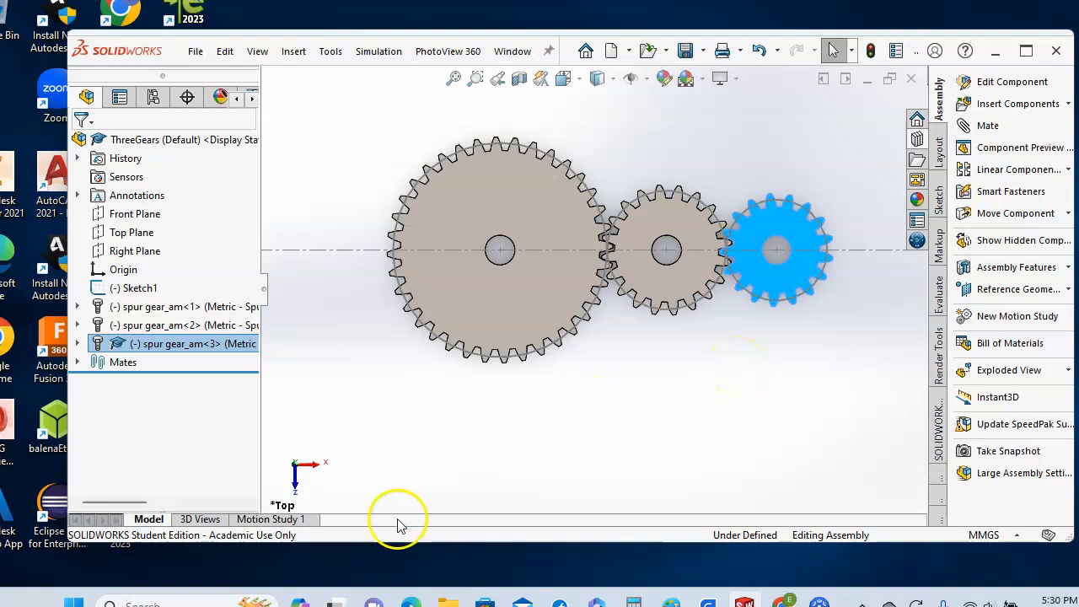
Step: In Motion Study 1, set the study type to Motion Analysis and add an Acrylic-on-Acrylic solid body contact between the largest and middle gears
click(268, 519)
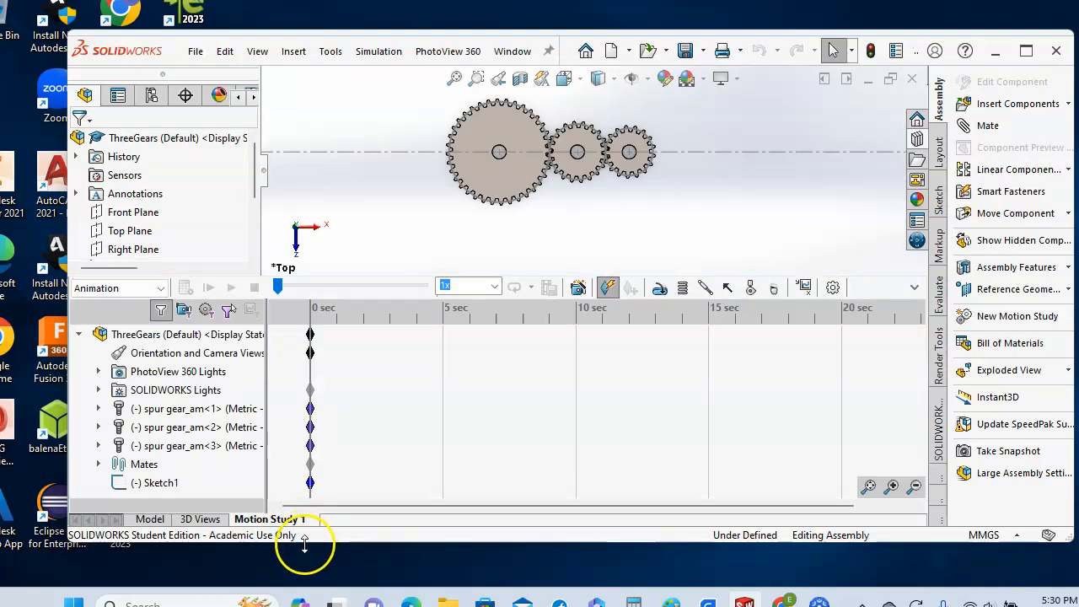
click(175, 409)
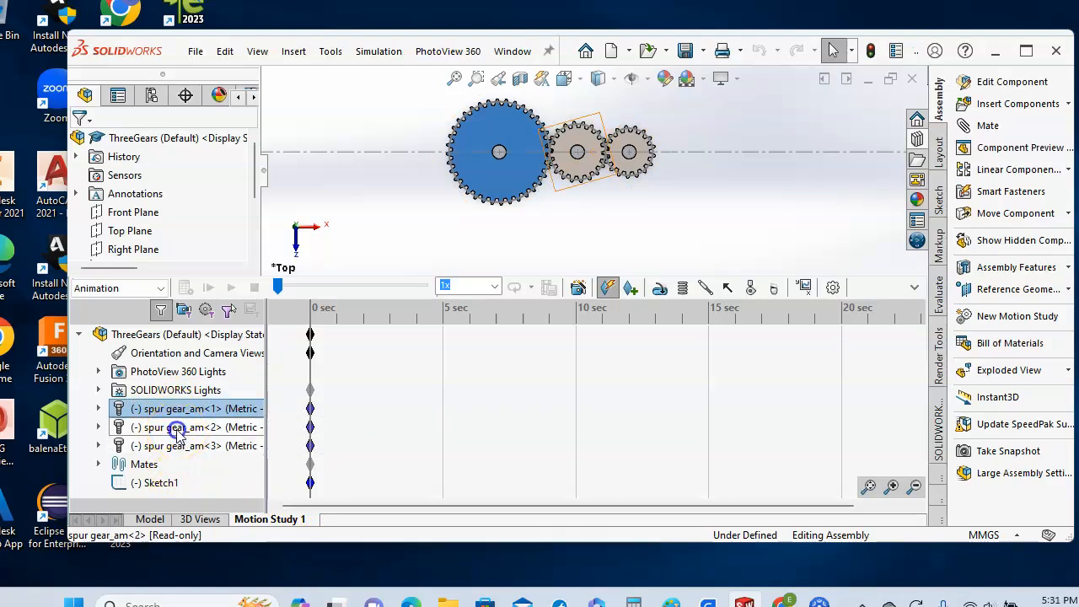
ctrl+click(176, 428)
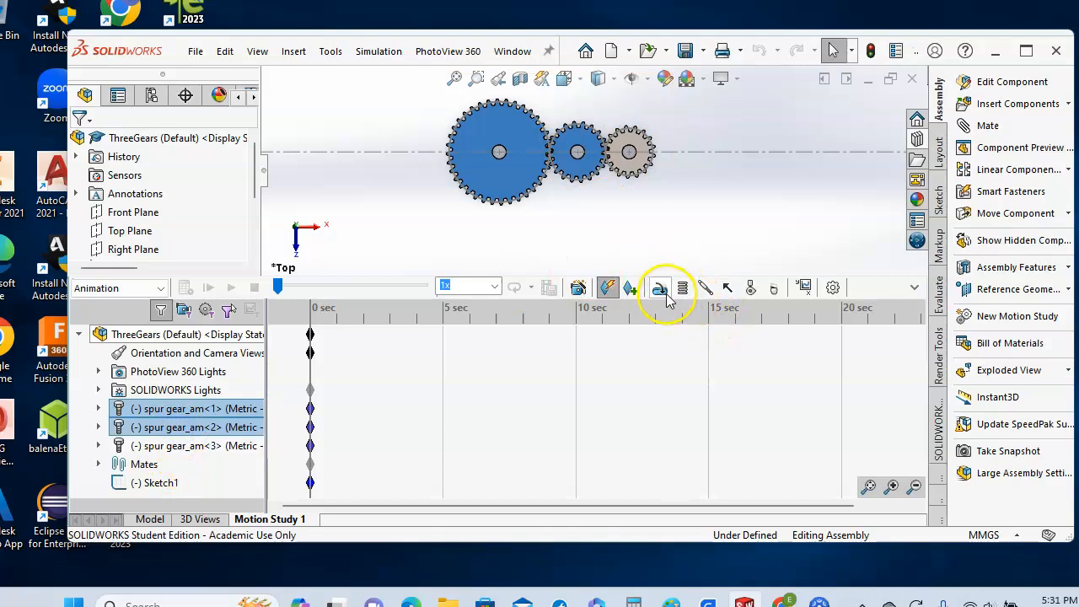
click(751, 289)
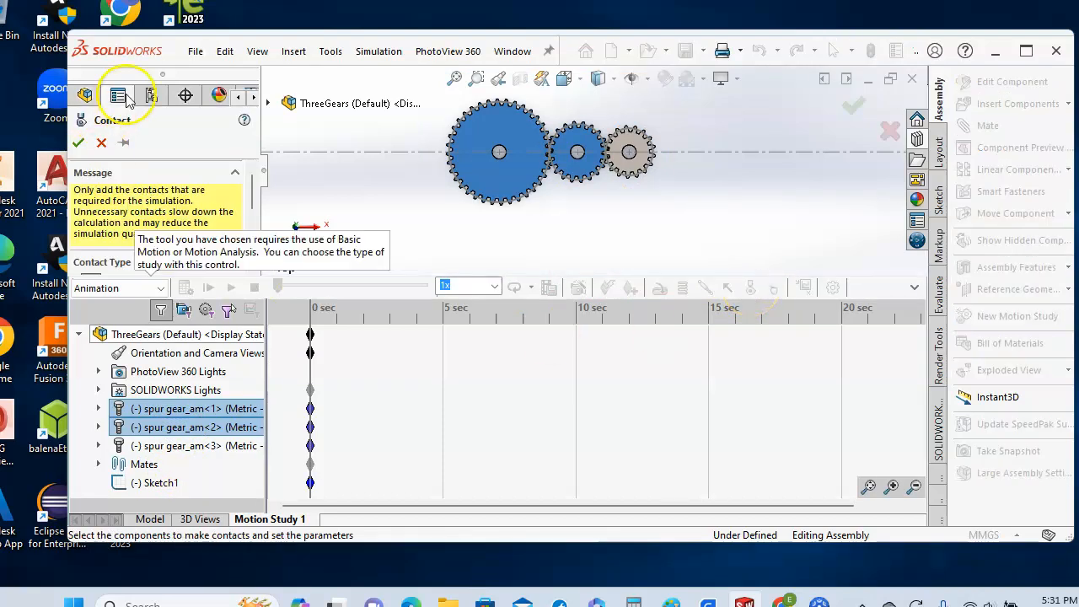
click(160, 288)
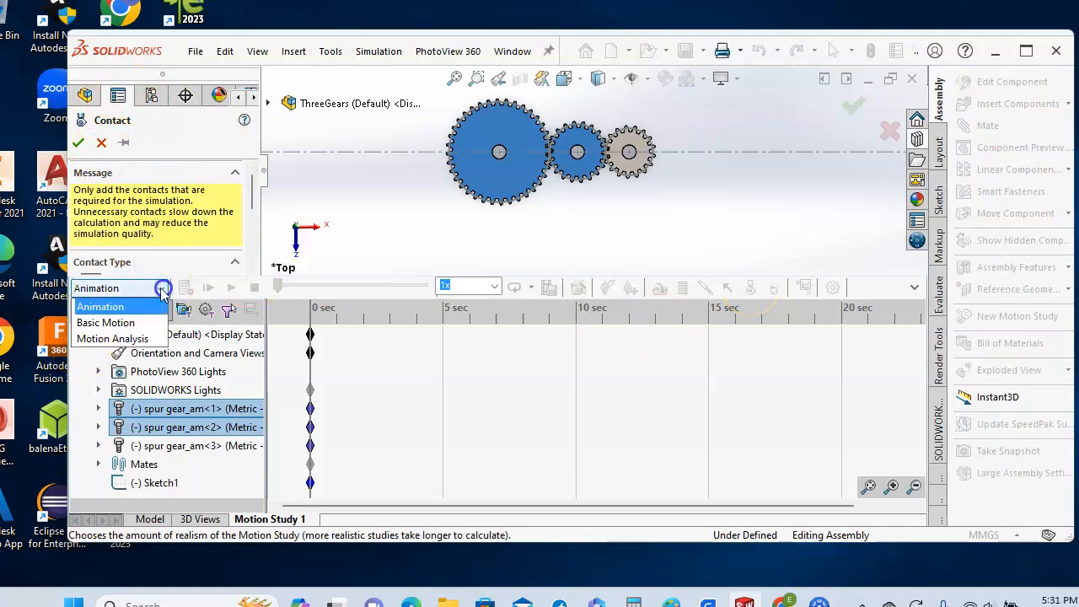
click(102, 338)
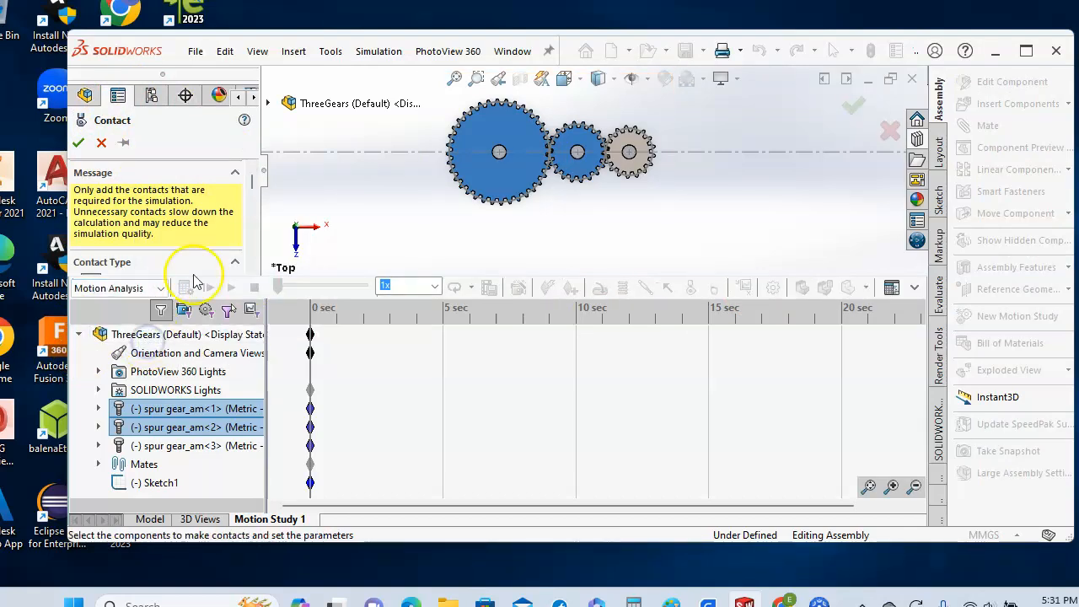
mouse_move(253, 184)
mouse_down()
mouse_move(253, 208)
mouse_move(254, 199)
mouse_up()
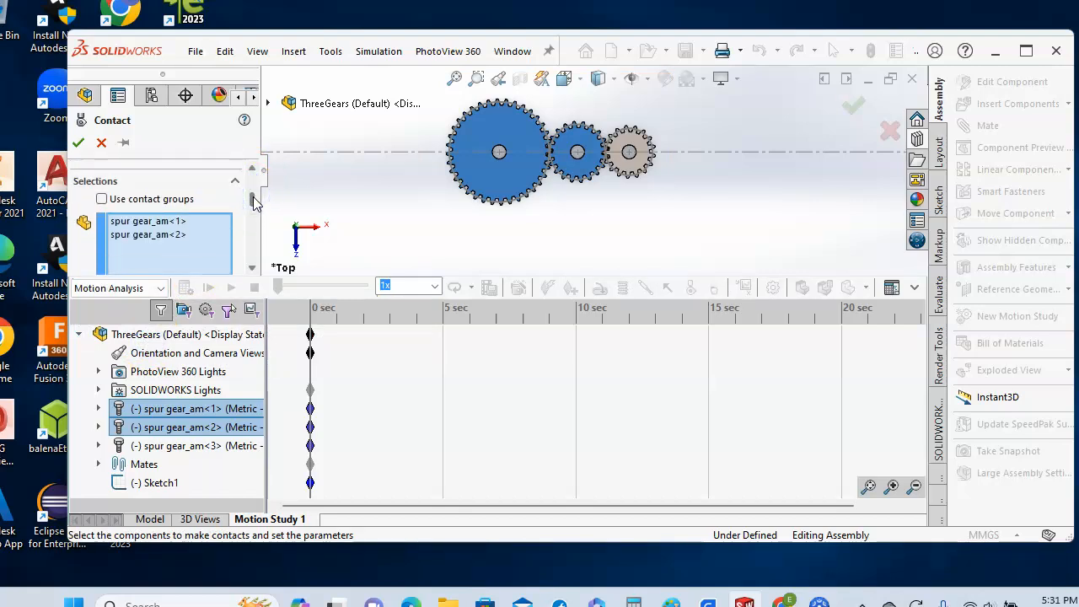
drag(254, 203, 251, 214)
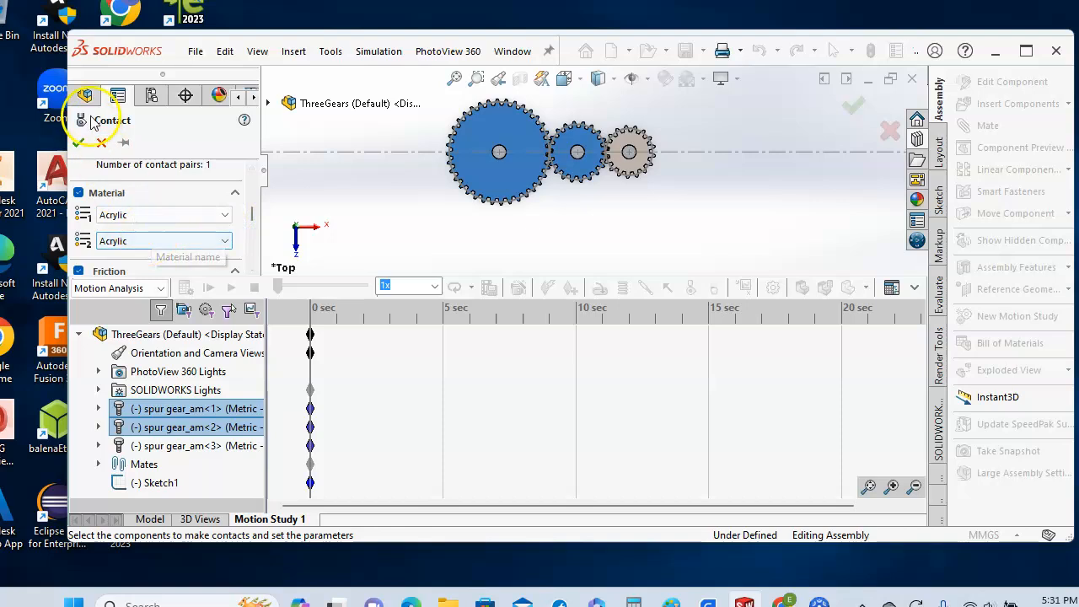
click(79, 142)
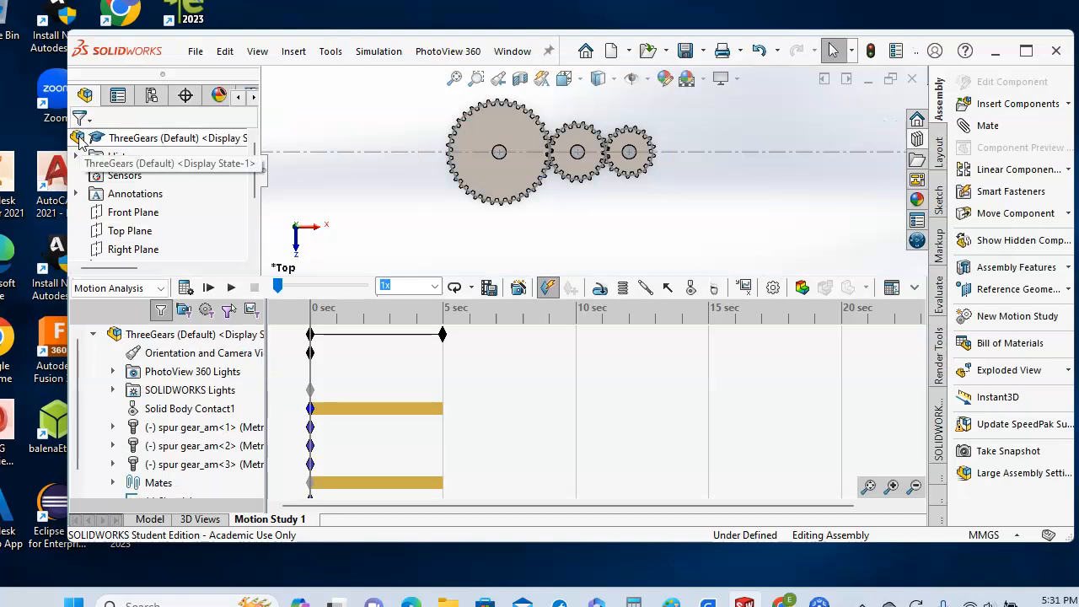
Step: Add a solid body contact between the middle gear, spur gear_am<2>, and the smallest gear, spur gear_am<3>, keeping Acrylic for both materials
click(212, 447)
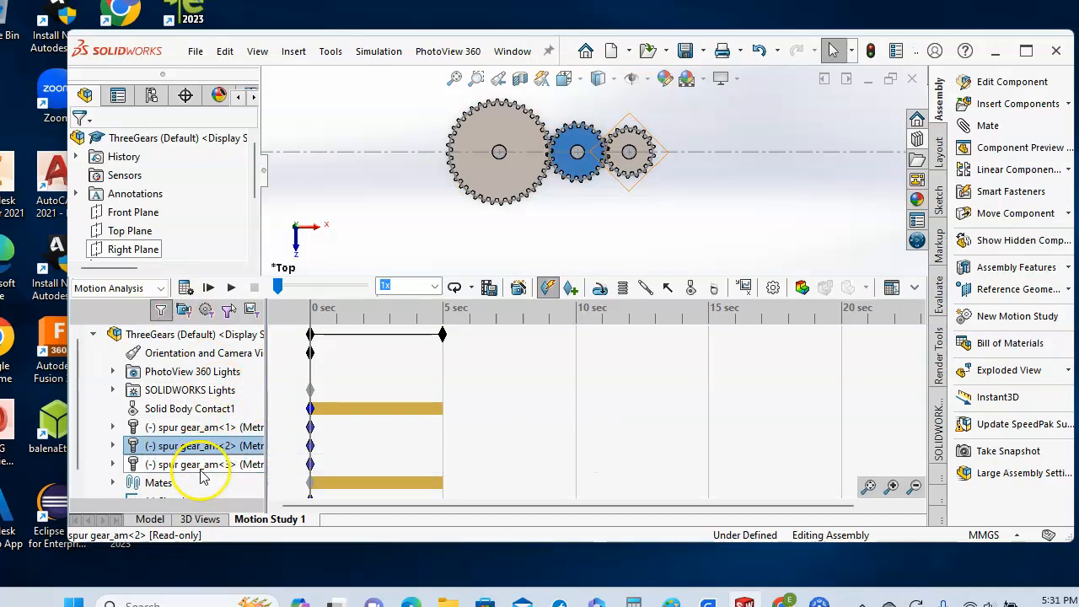
ctrl+click(201, 464)
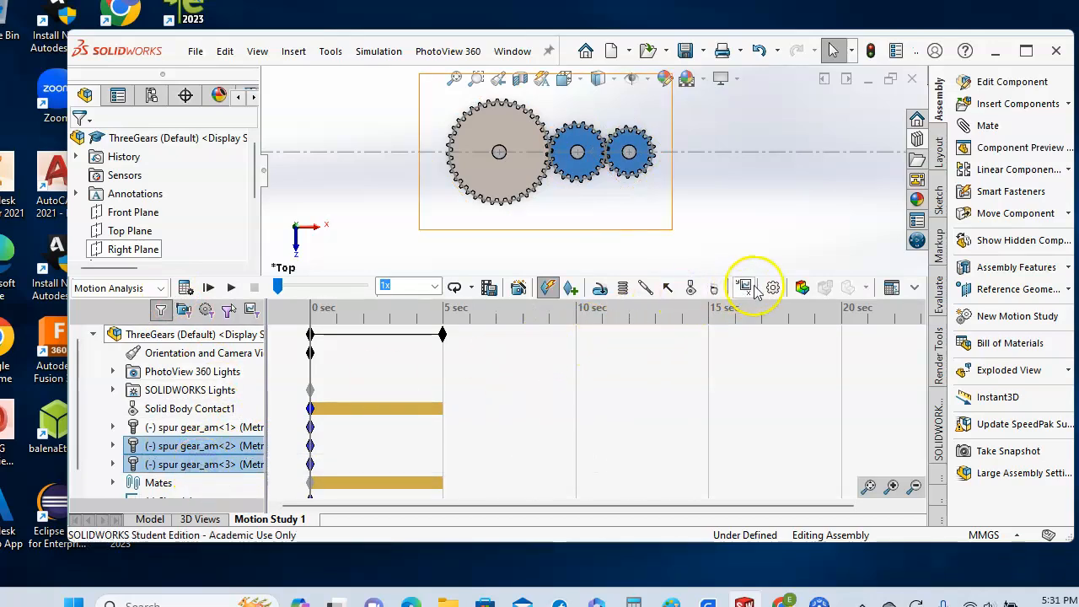
click(690, 289)
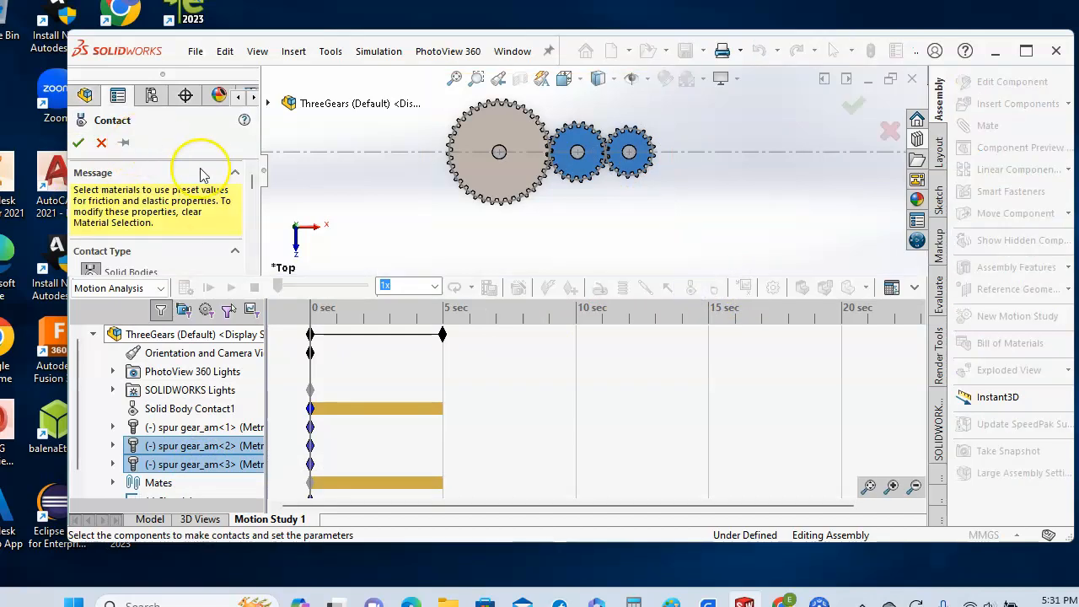
drag(255, 186, 257, 227)
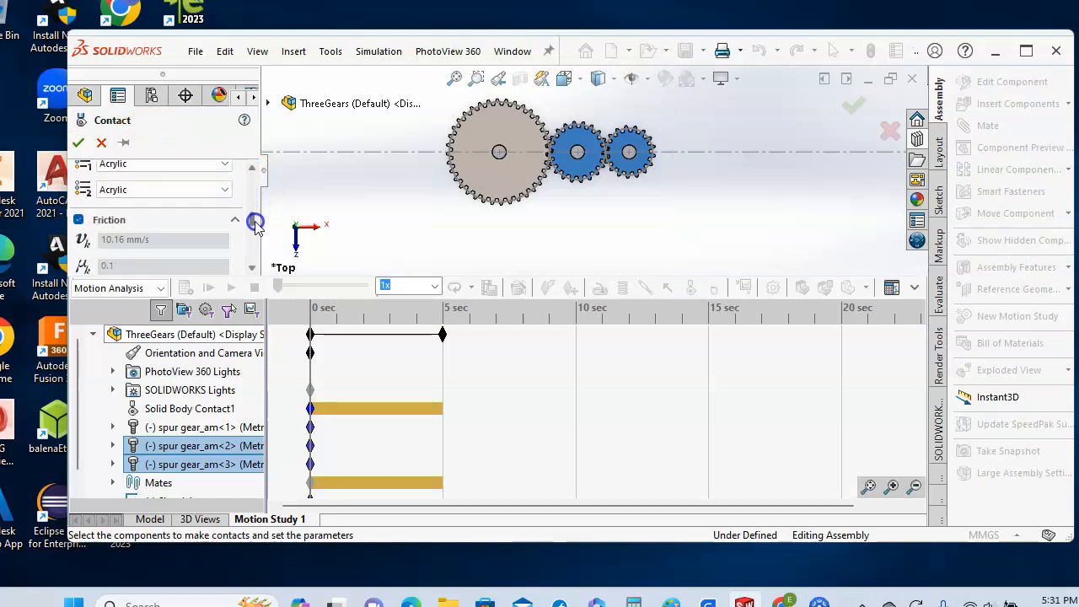
click(78, 142)
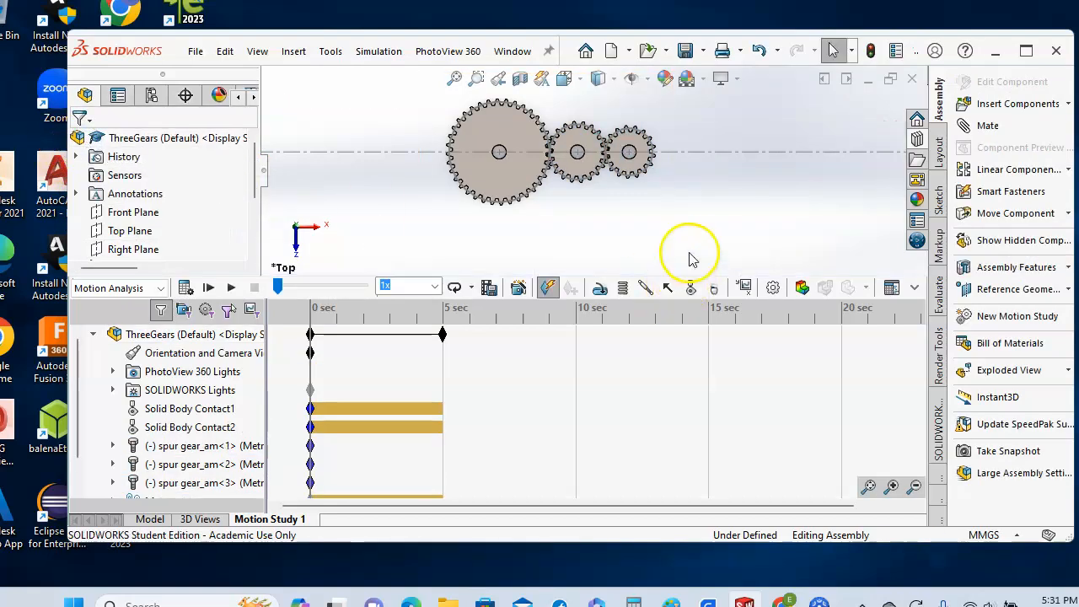
Step: Add a rotary motor at the smallest gear's bore, spur gear_am<3>, with a constant speed of 6 RPM
scroll(689, 257, down, 2)
scroll(686, 247, up, 2)
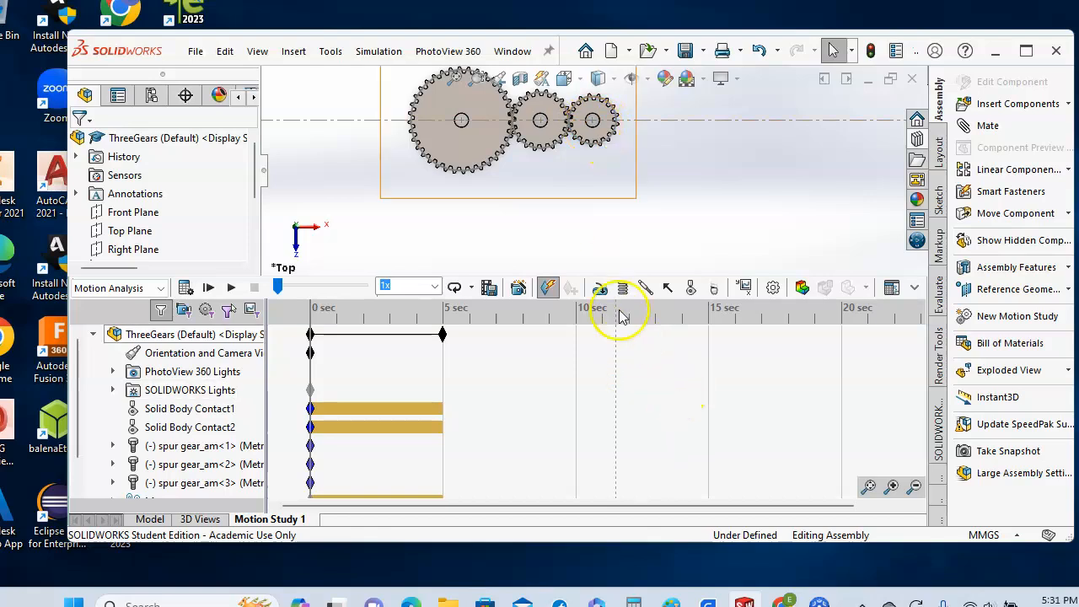
click(599, 289)
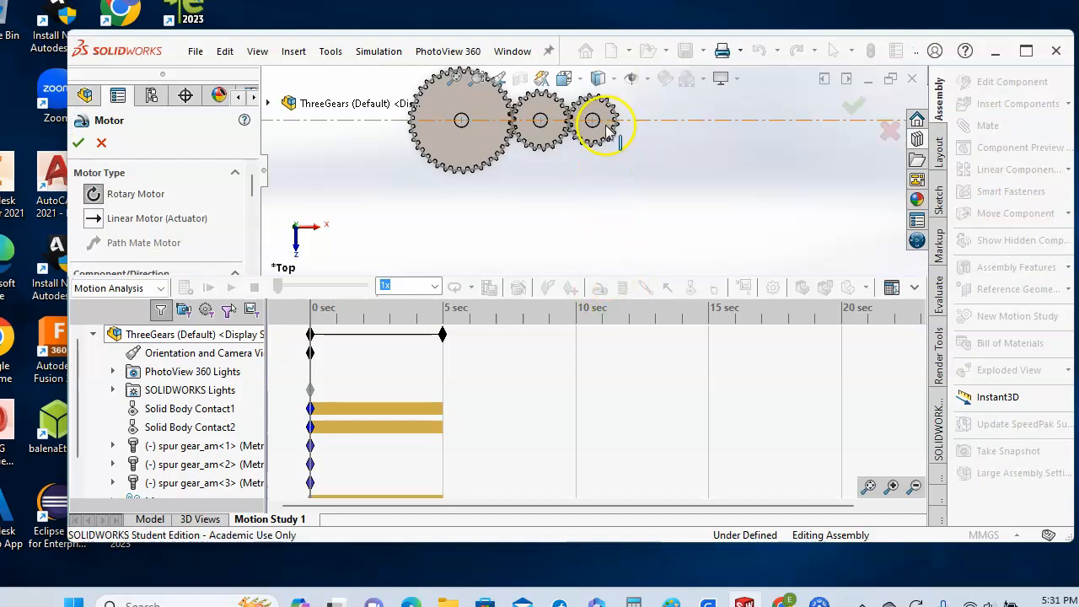
scroll(594, 127, down, 4)
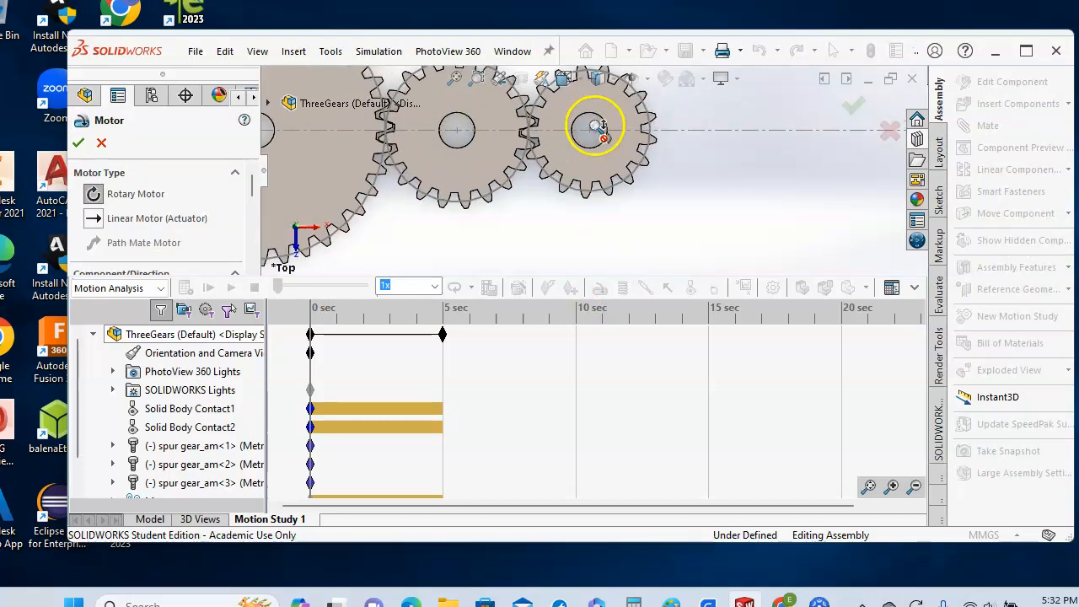
click(604, 140)
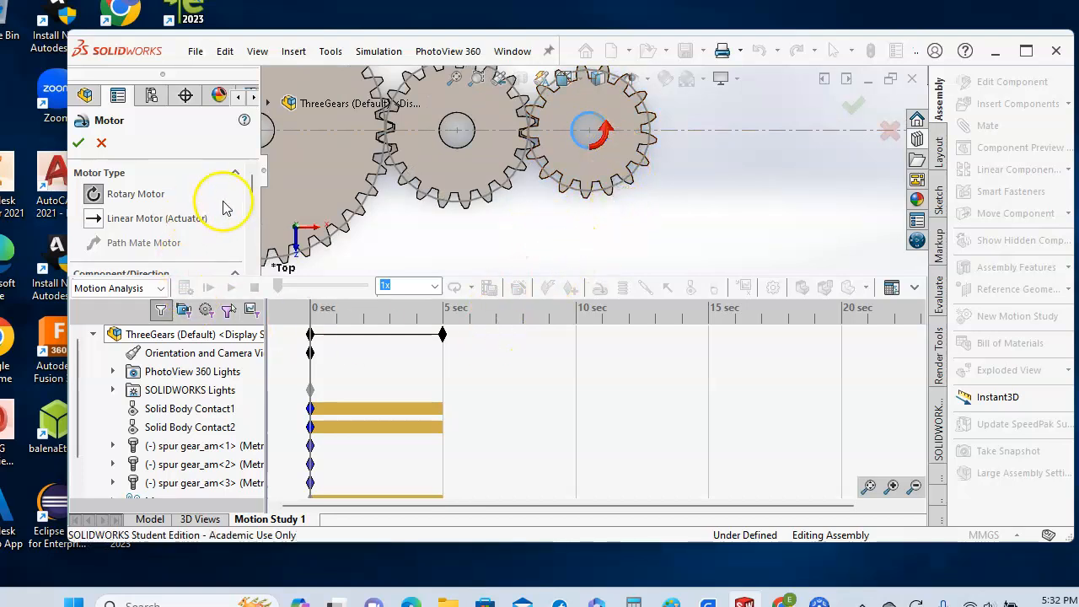
drag(255, 192, 250, 236)
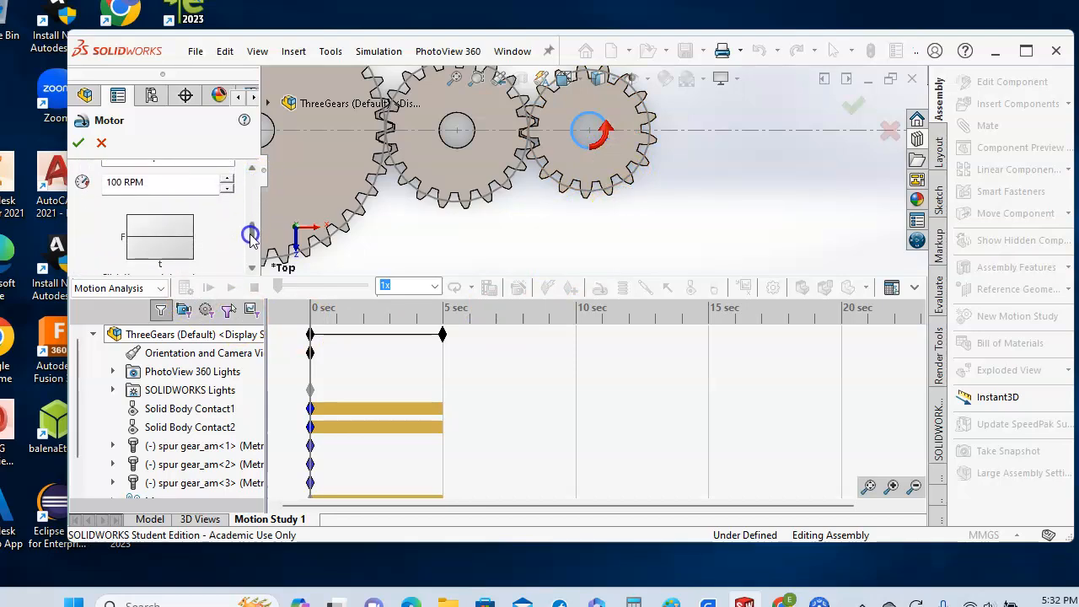
click(124, 184)
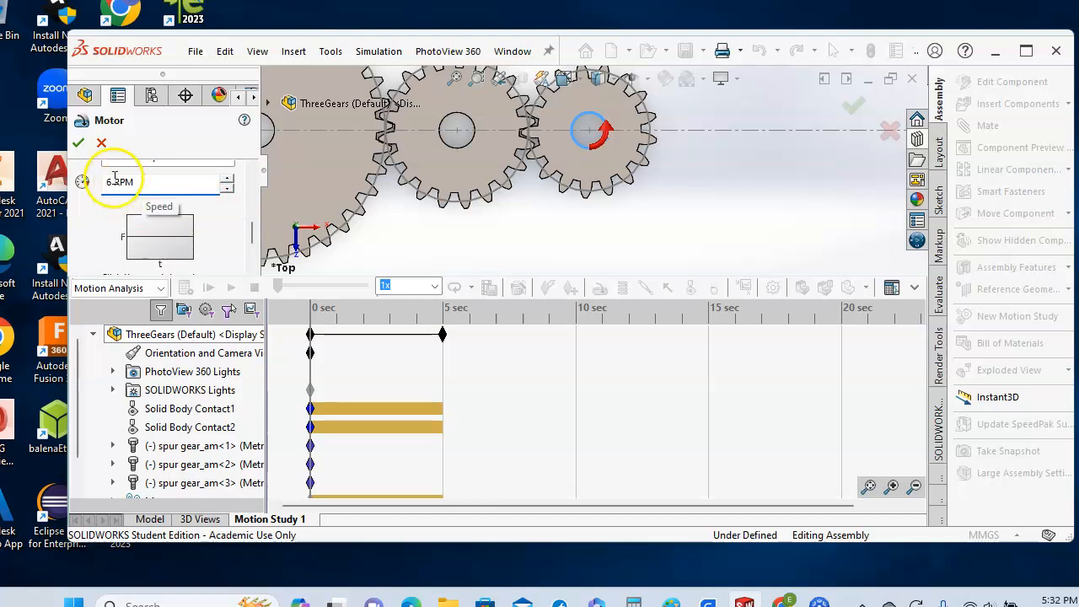
click(81, 143)
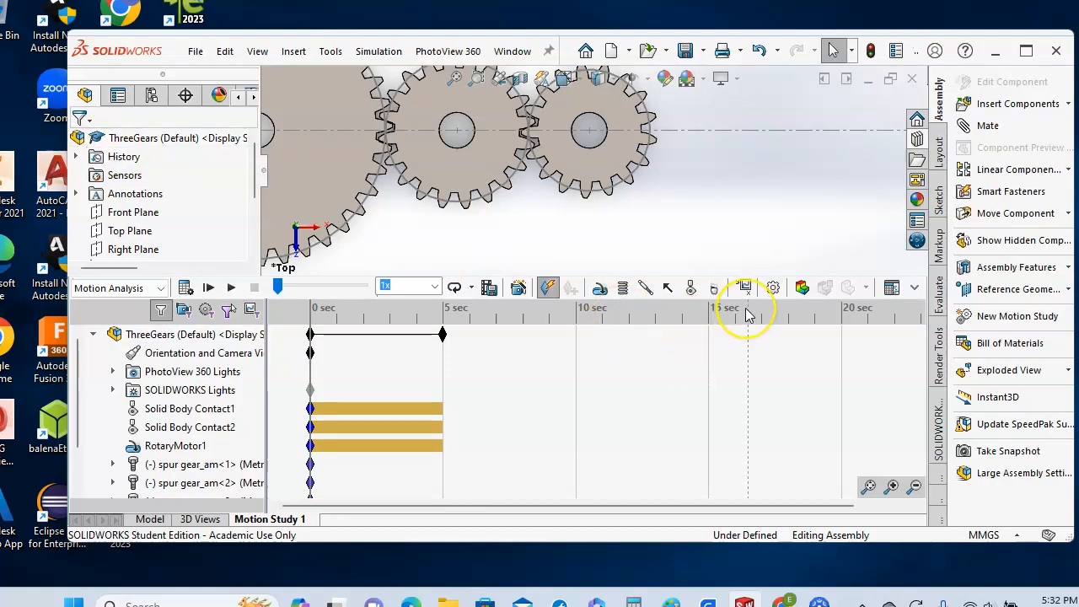
Step: Calculate the motion study and play the result back in Loop mode
scroll(795, 192, up, 3)
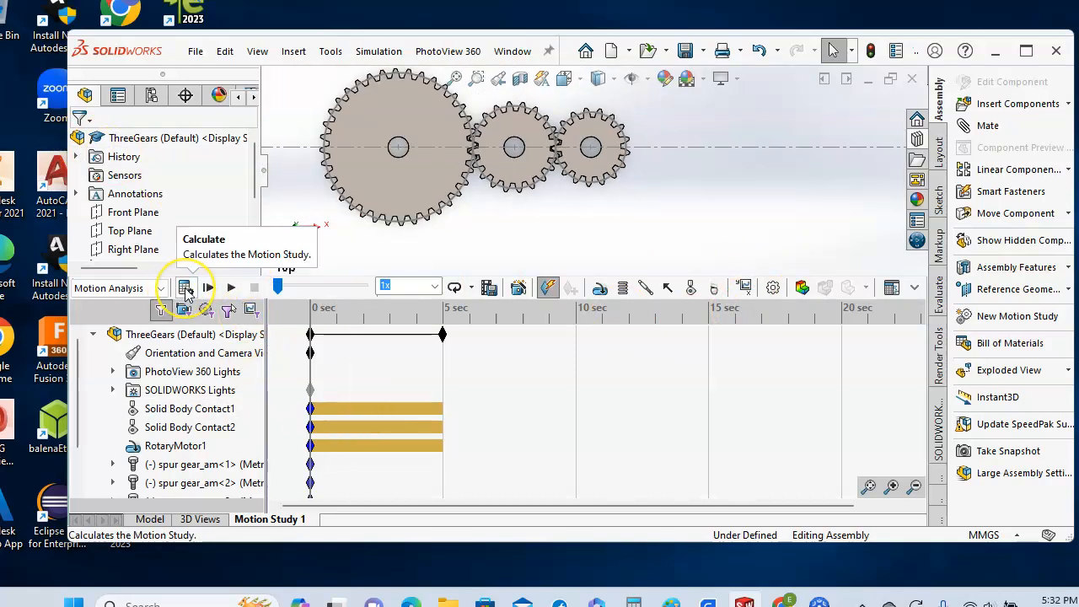
click(186, 288)
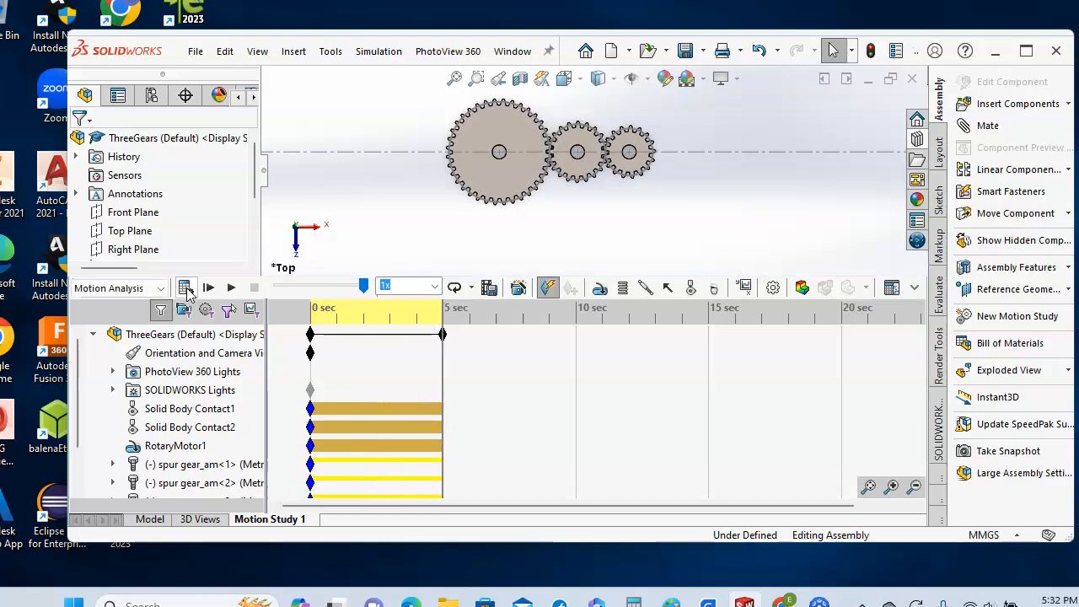
click(470, 287)
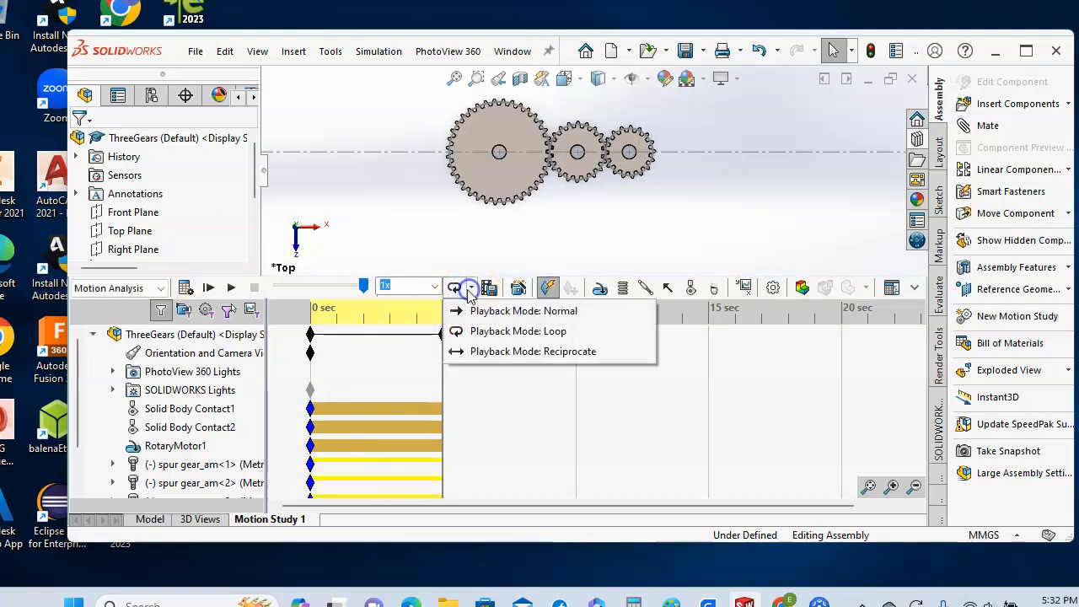
click(487, 334)
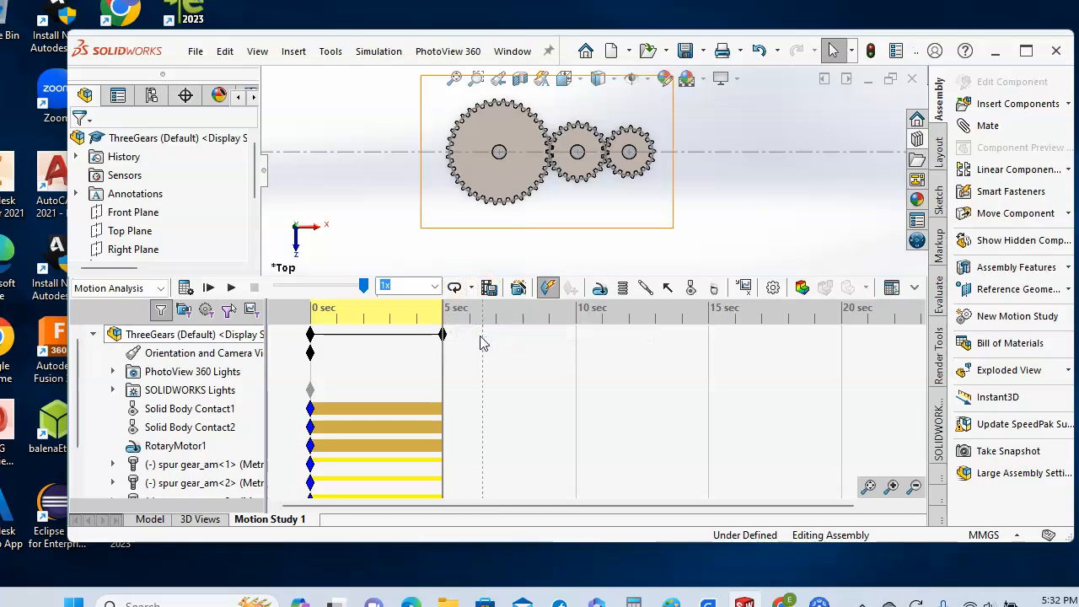
click(232, 289)
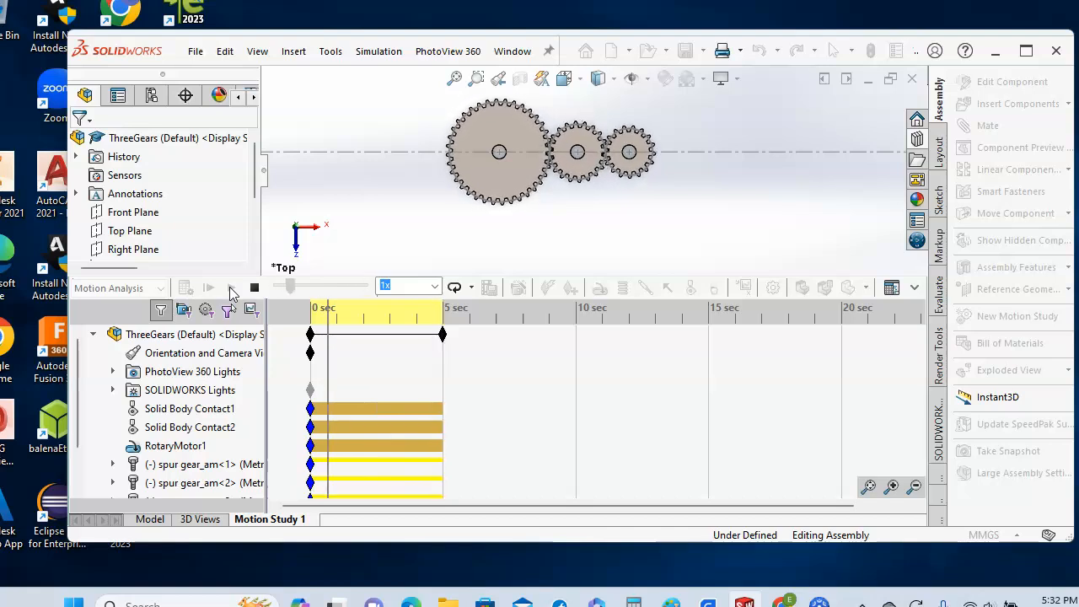
Step: View the running gear simulation at 2x and 5x playback speed, return it to 1x, and stop the playback
click(435, 288)
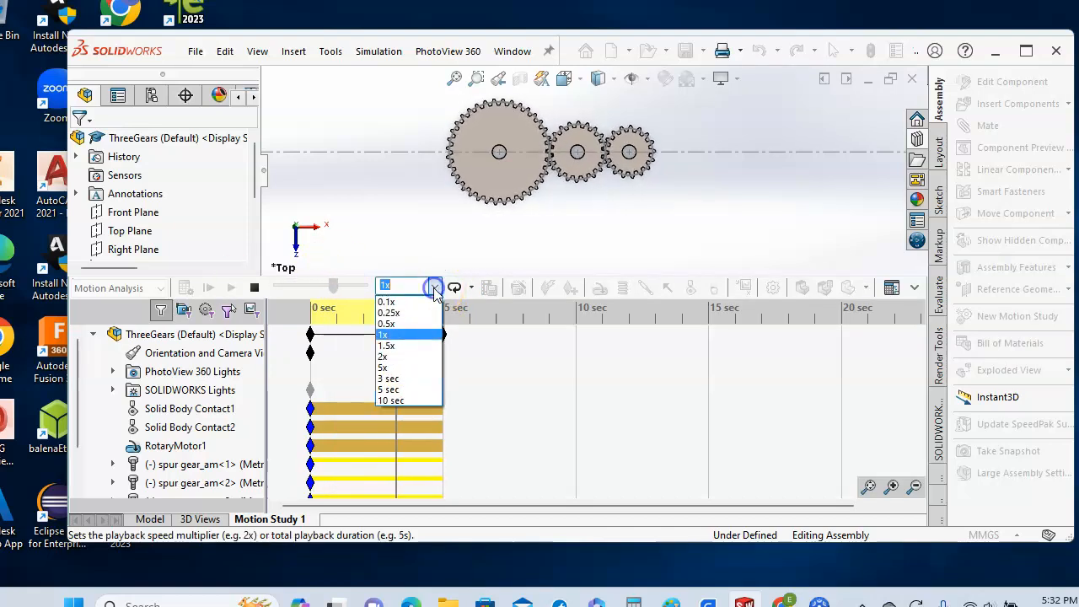
click(407, 359)
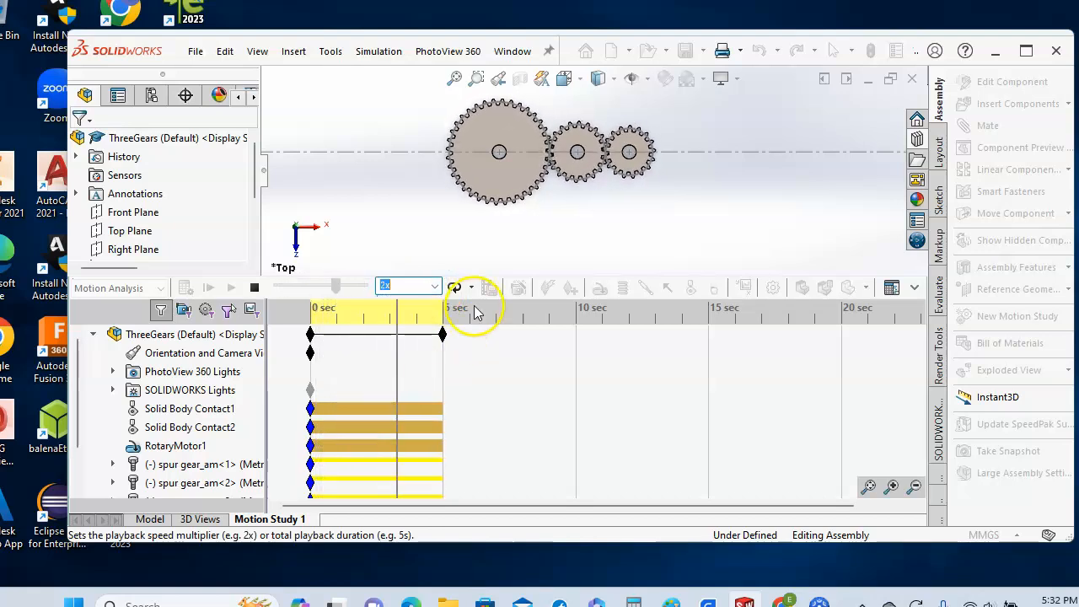
click(435, 288)
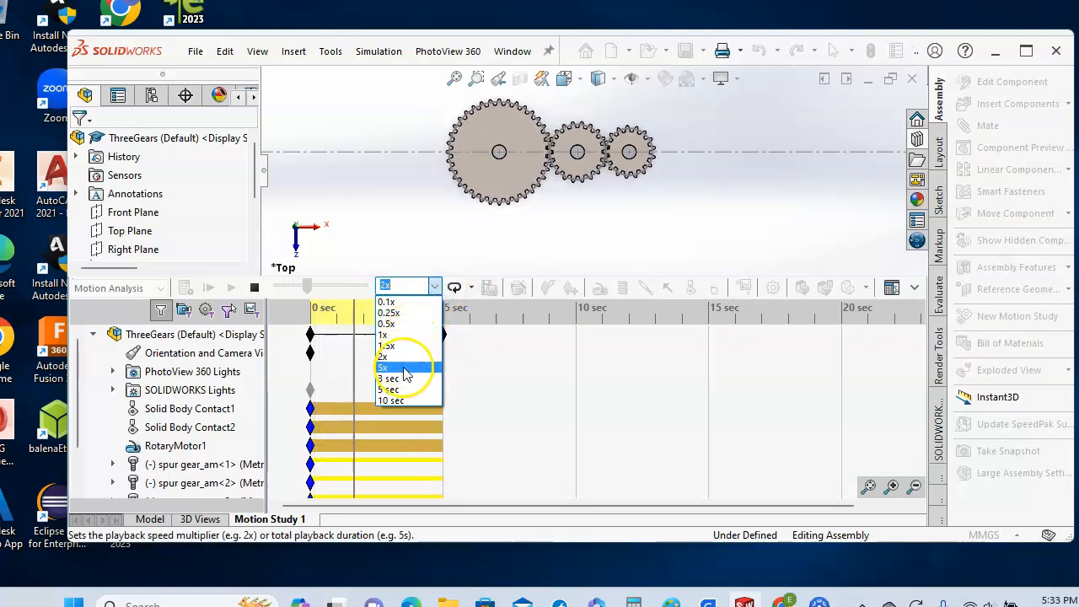
click(405, 374)
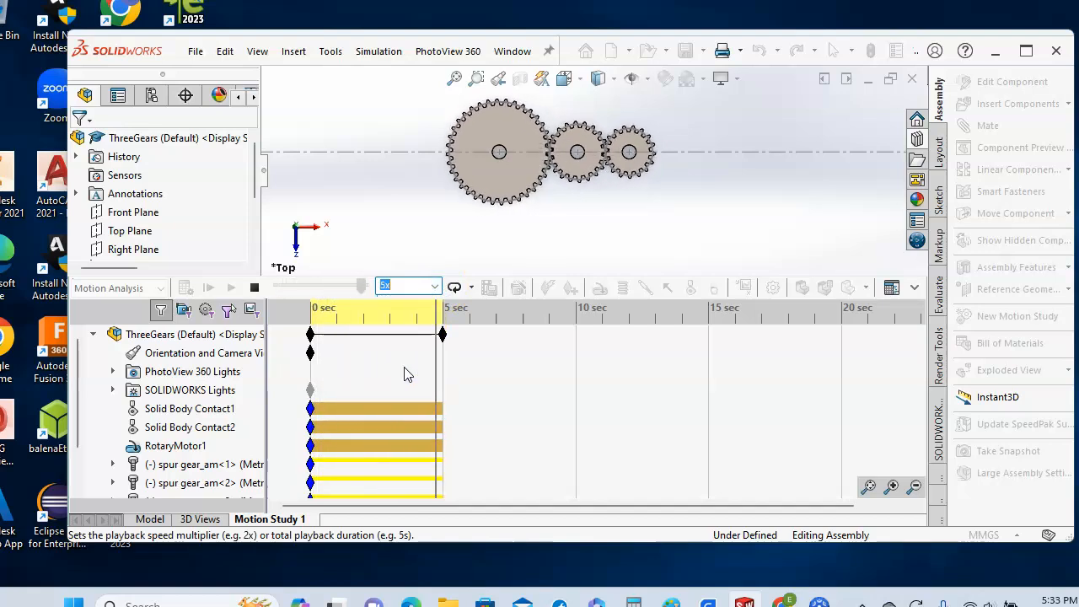
click(435, 287)
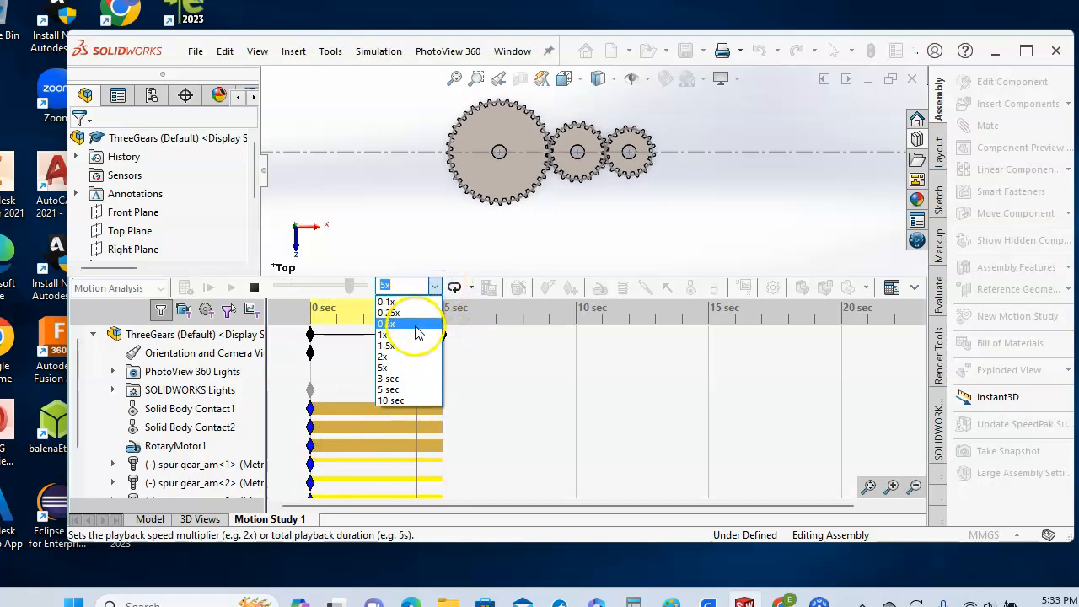
click(412, 338)
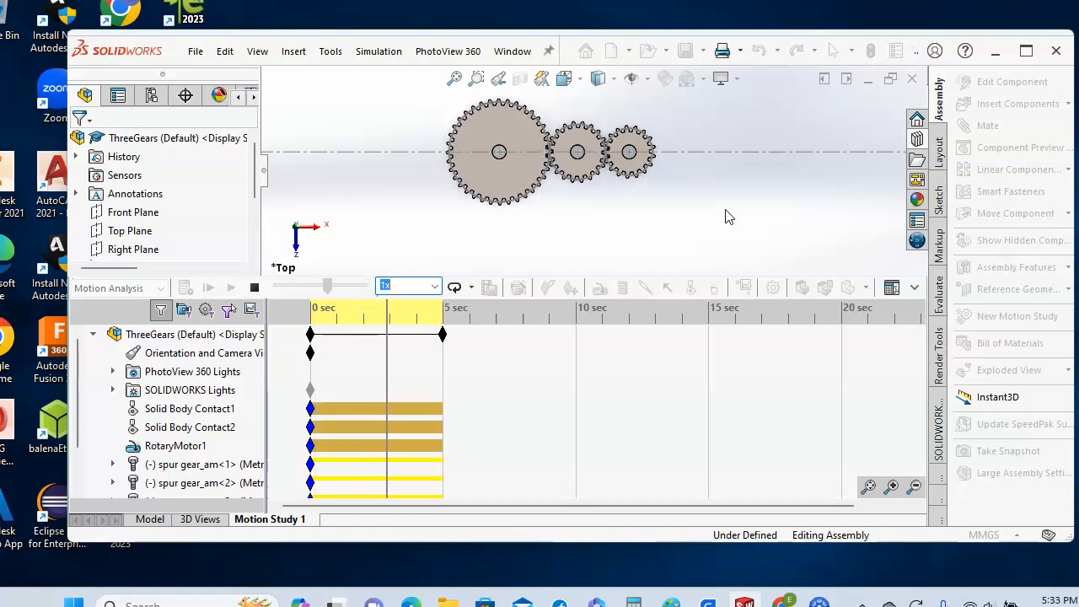
click(255, 288)
click(254, 288)
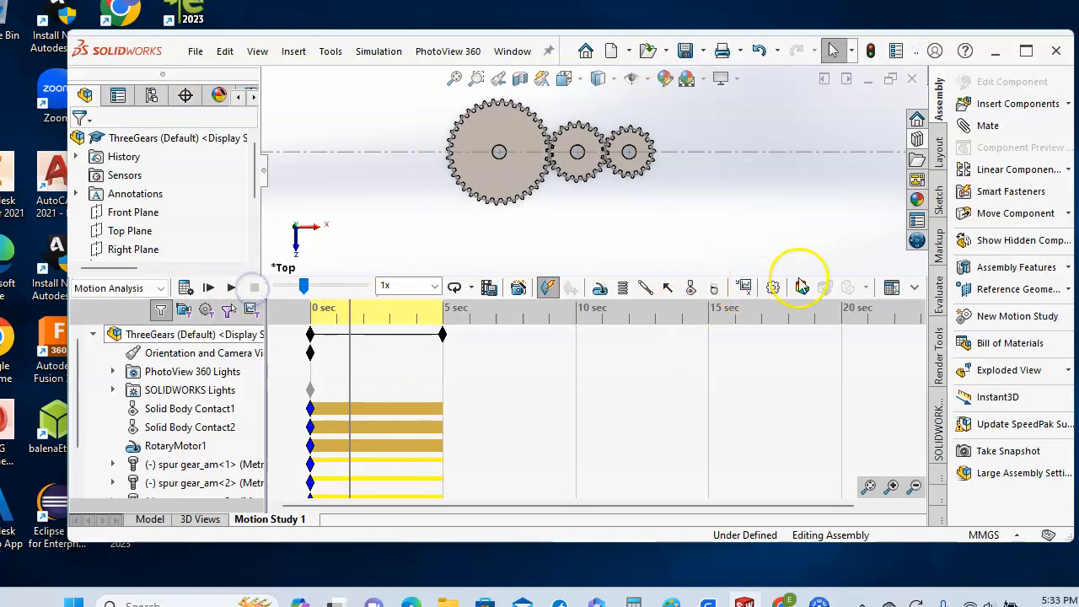
Step: Collapse the motion study timeline and save the ThreeGears assembly with a rebuild
click(914, 288)
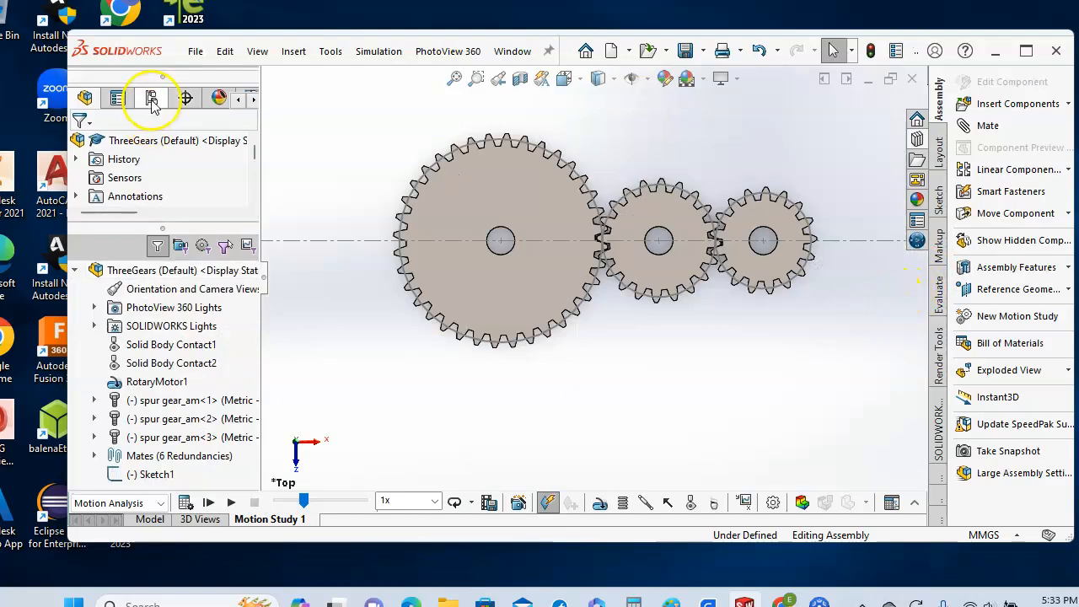
click(194, 51)
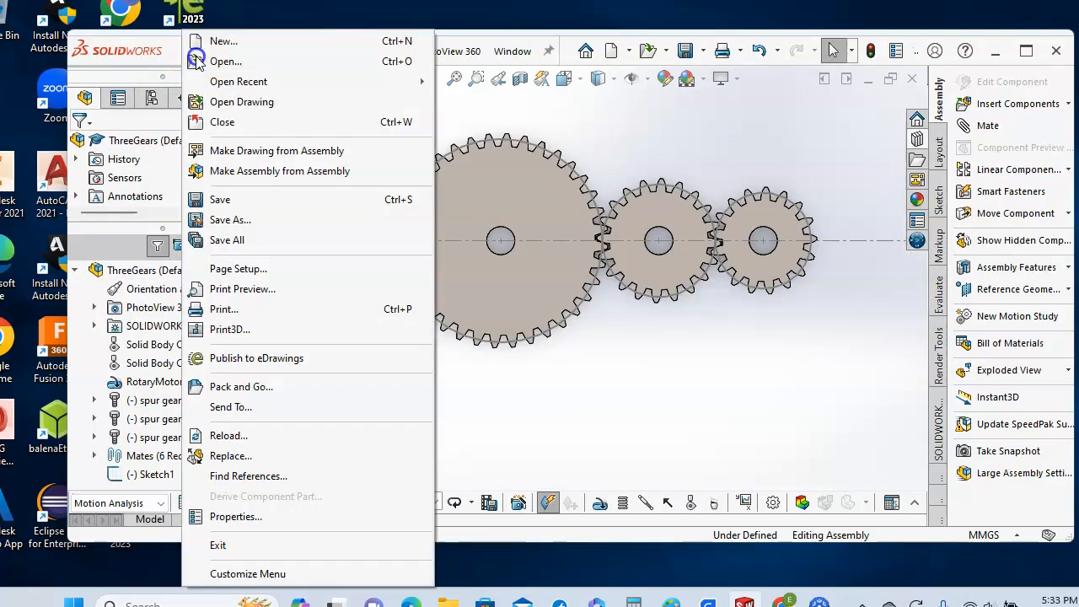
click(224, 202)
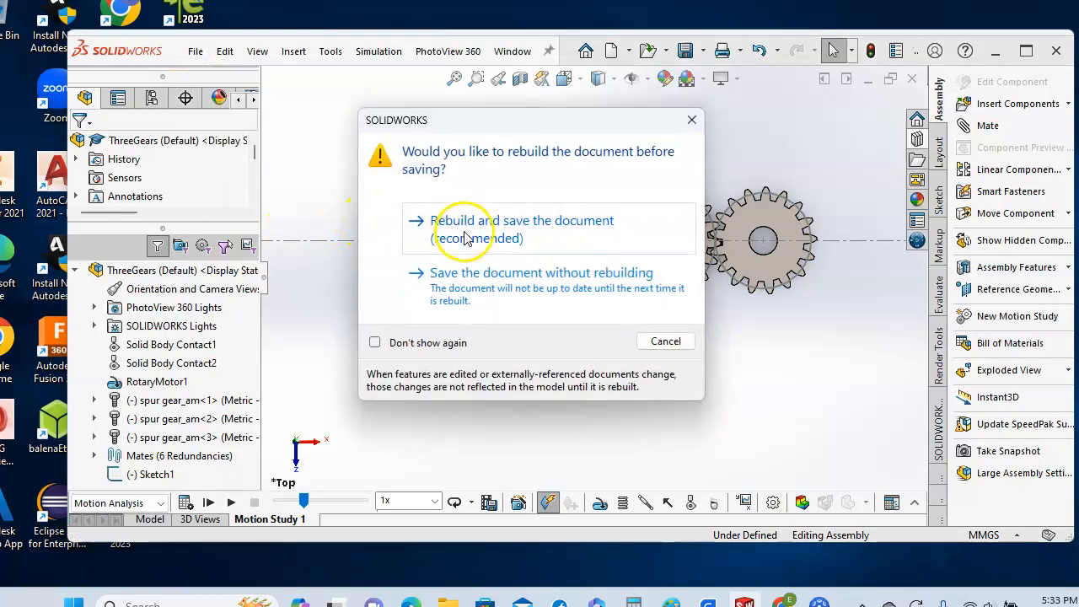
click(455, 227)
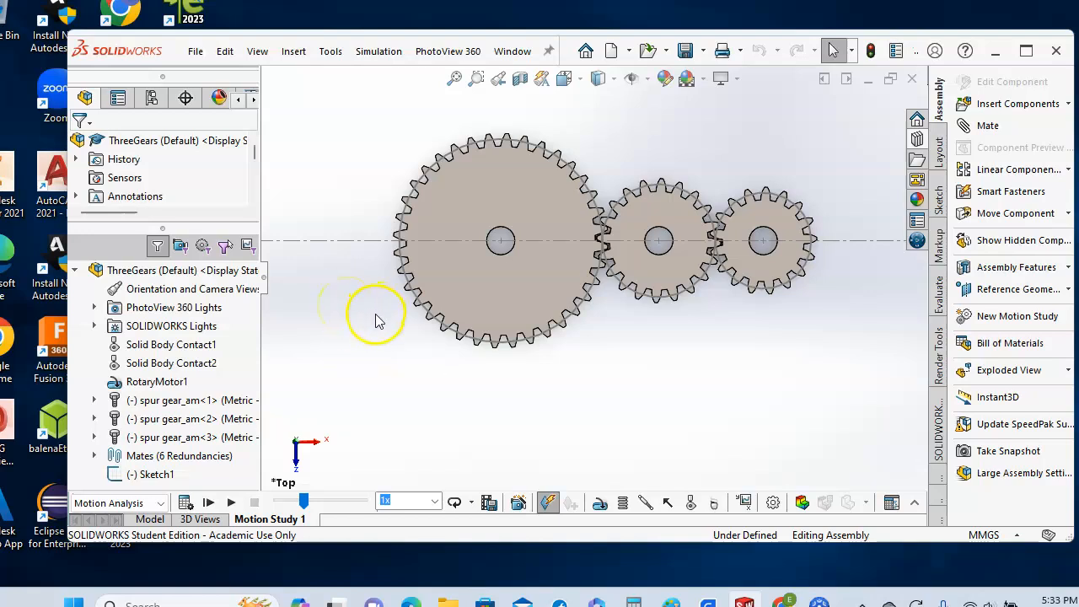
Step: Export the assembly as STL files to the gearVideo folder under the name ThreeGears
click(195, 53)
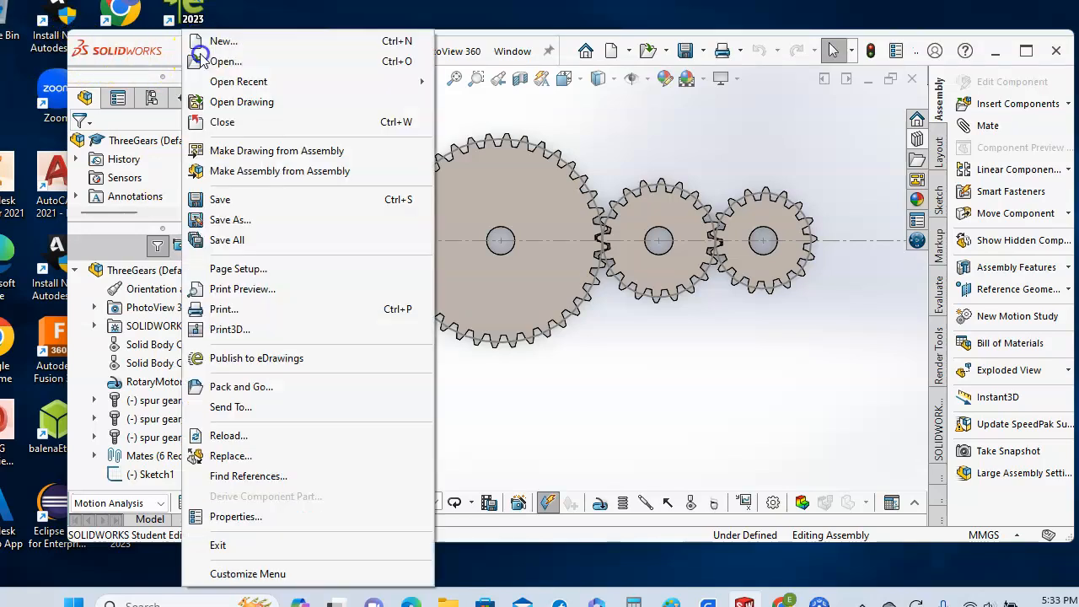
click(269, 221)
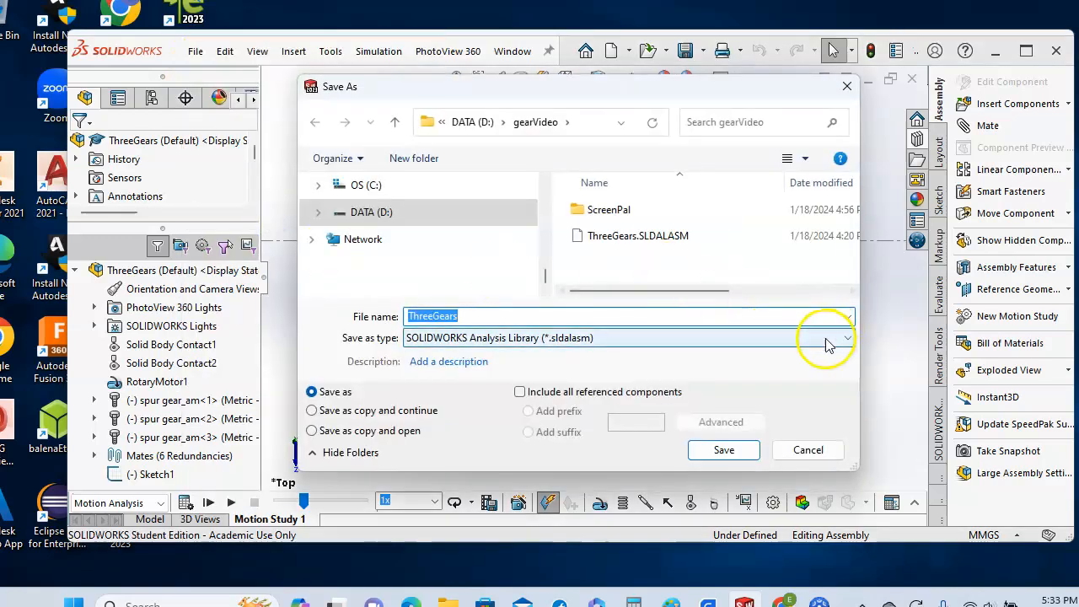
click(846, 337)
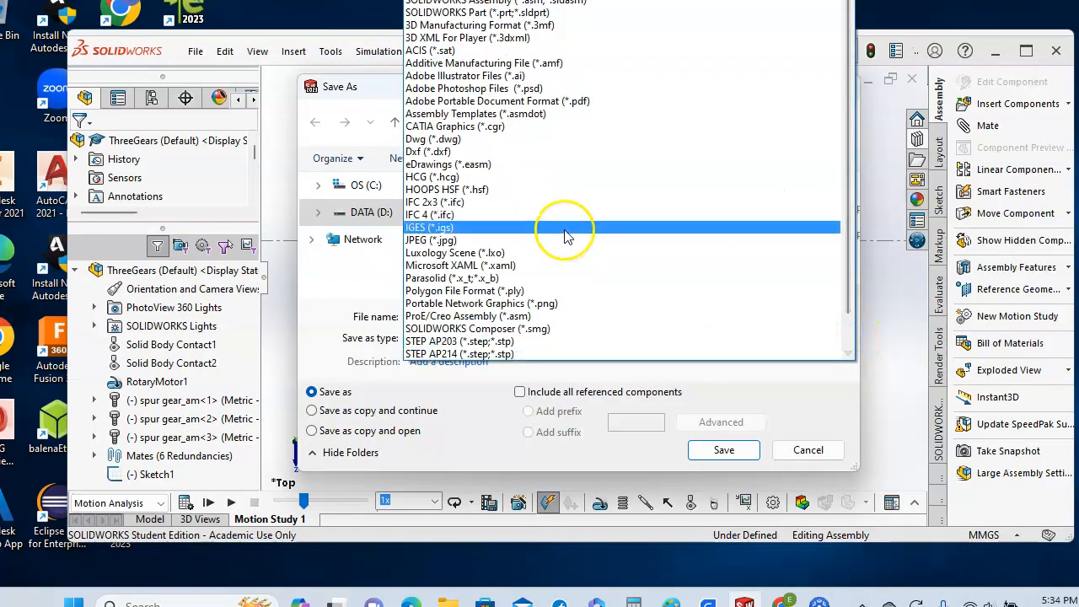
scroll(566, 234, down, 1)
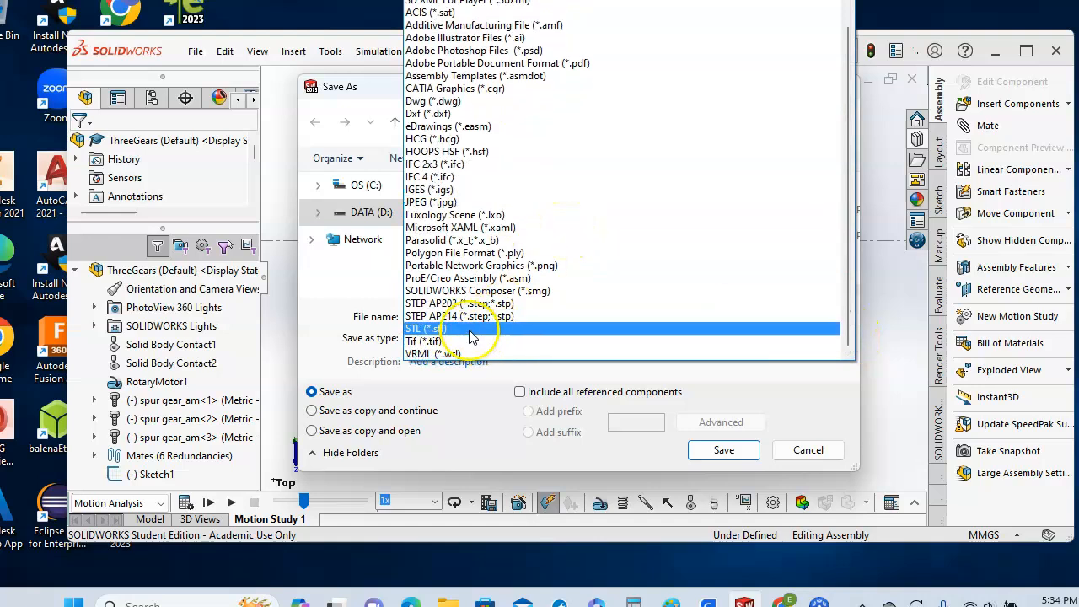
click(470, 337)
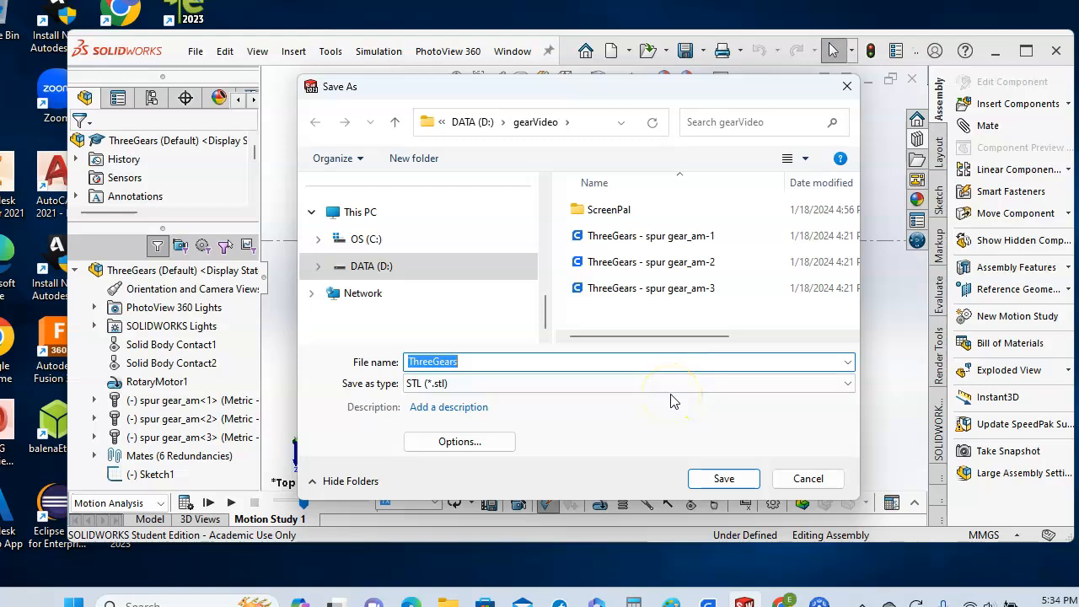
click(723, 478)
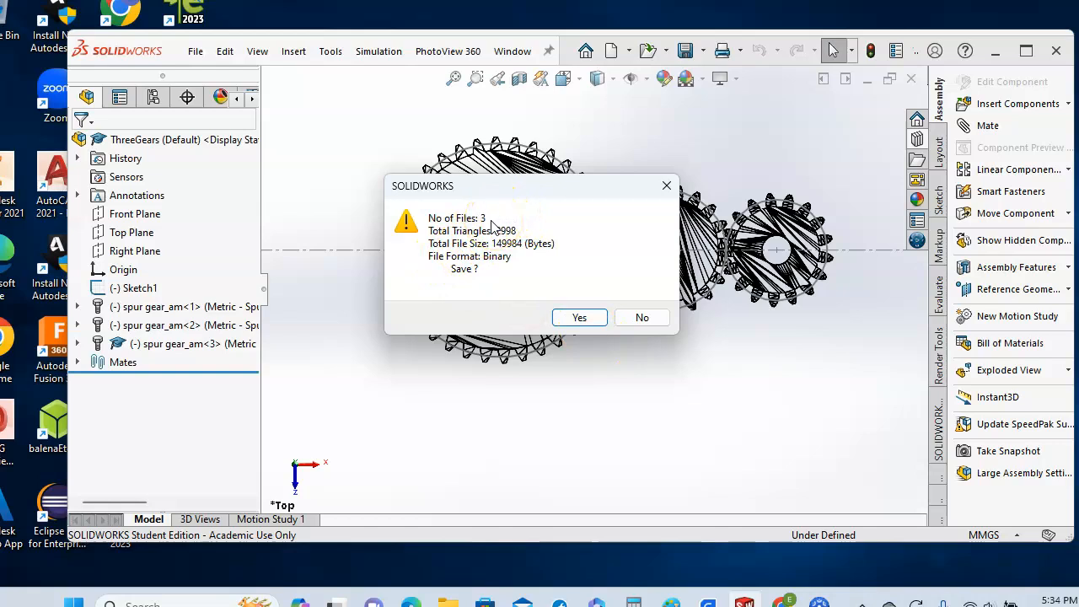
click(579, 324)
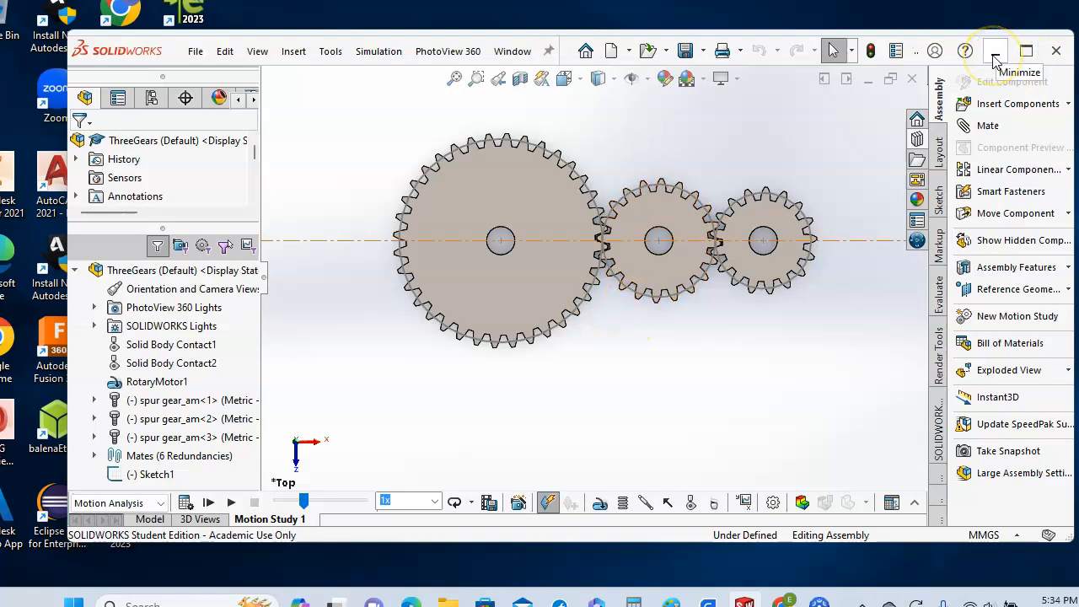
Step: Minimize SOLIDWORKS, switch to the gearVideo folder in File Explorer, and widen the Type column to show the full file types
click(992, 54)
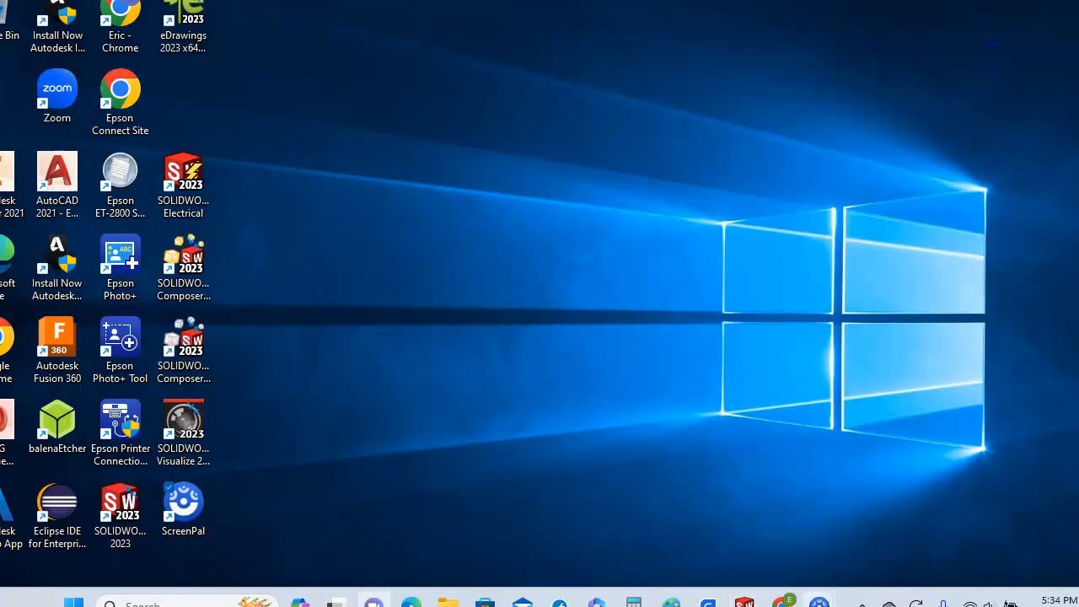
click(447, 600)
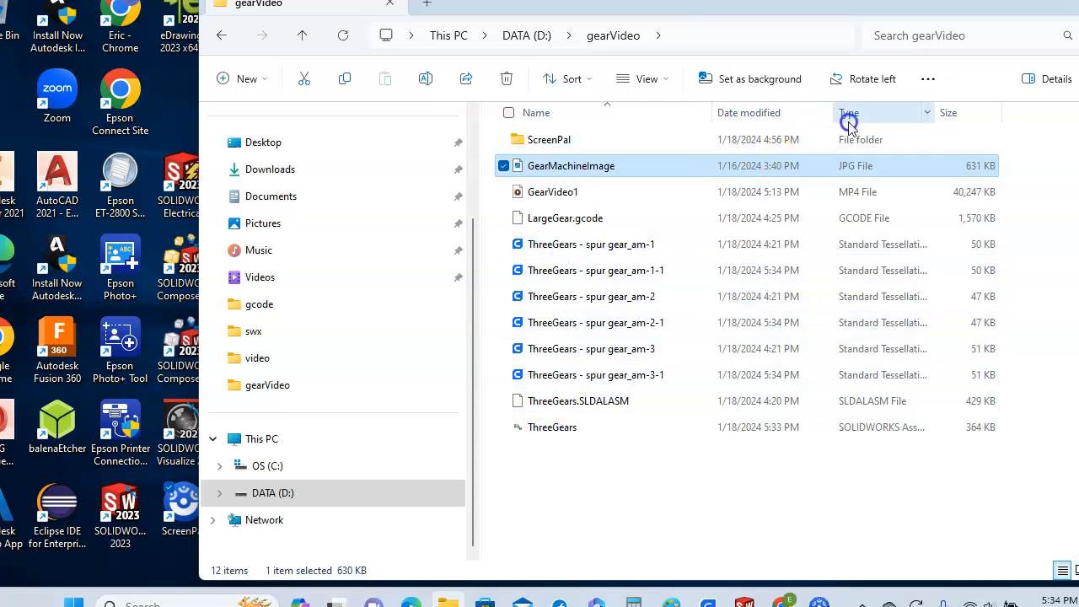
drag(933, 112, 1035, 115)
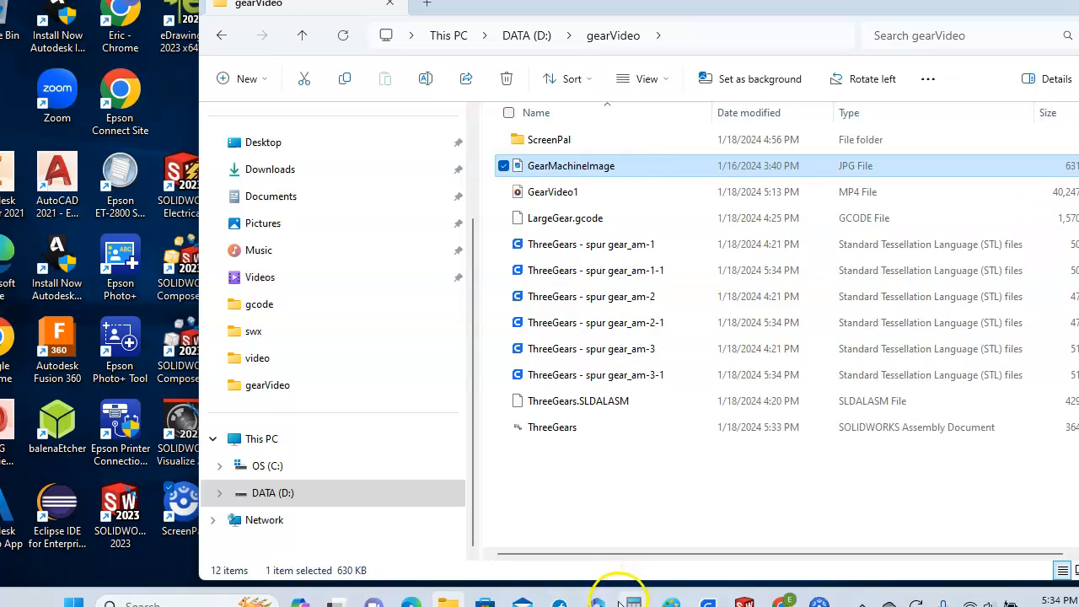
Step: Delete the duplicate STL files ThreeGears - spur gear_am-1-1, am-2-1 and am-3-1 from the gearVideo folder
click(551, 271)
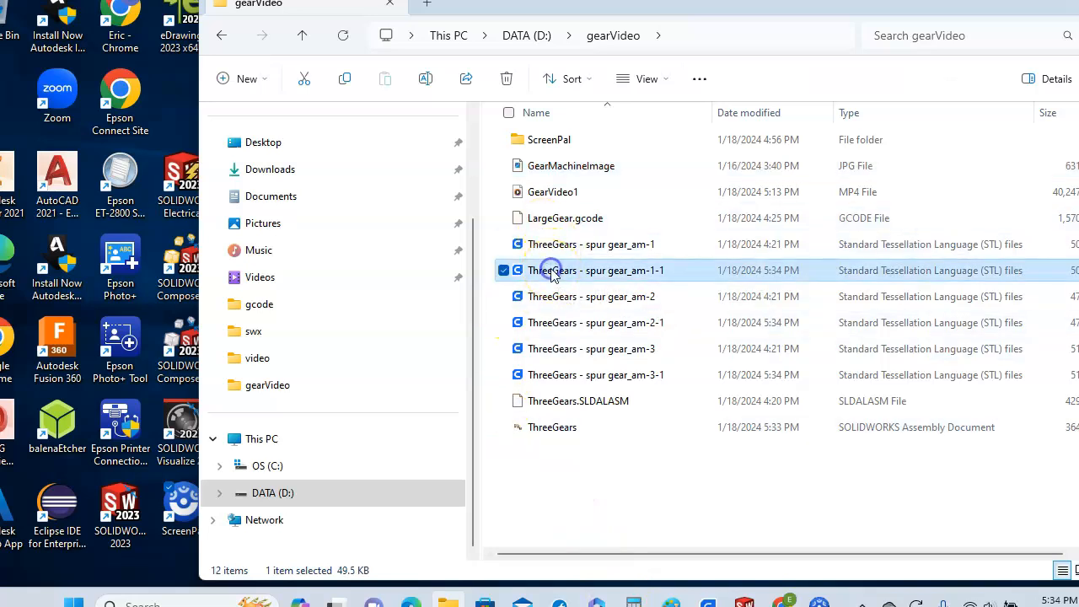
key(Delete)
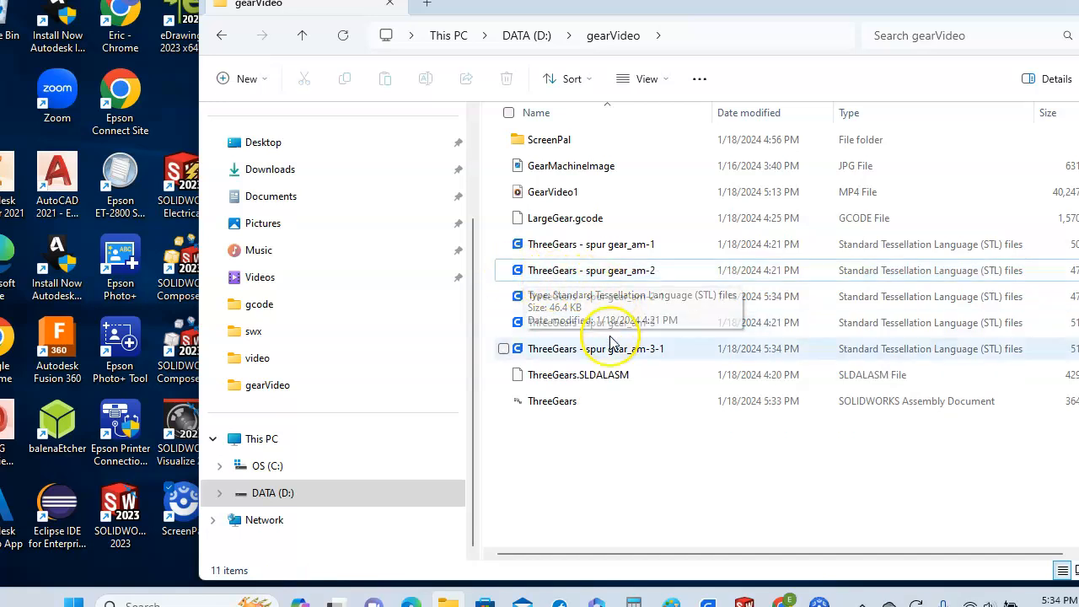
click(631, 304)
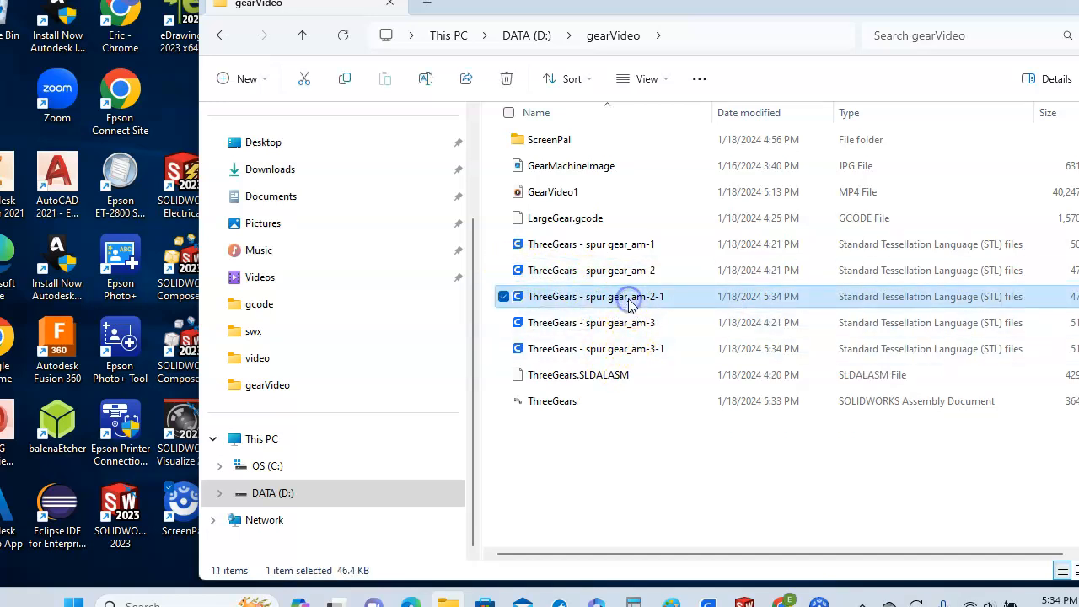
key(Delete)
click(630, 329)
key(Delete)
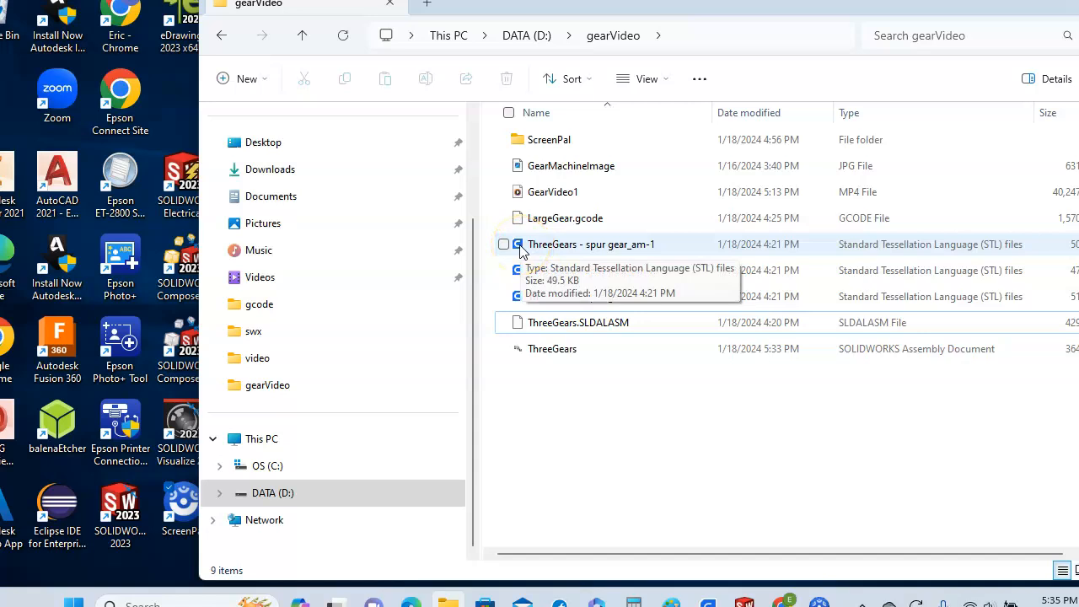
Step: Switch to UltiMaker Cura and open ThreeGears - spur gear_am-1 from the gearVideo folder
double_click(616, 251)
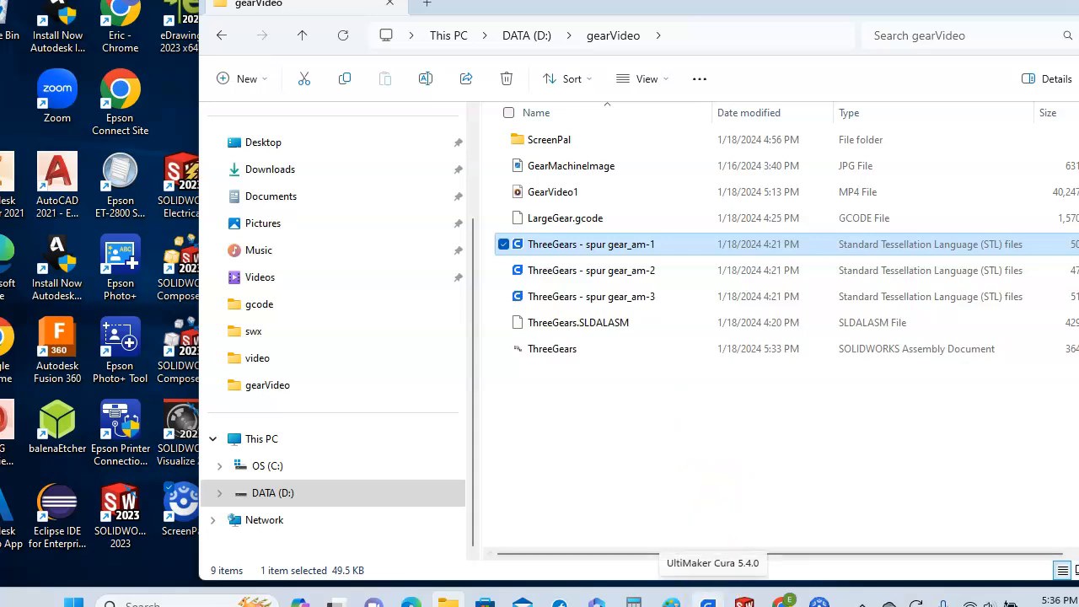
click(708, 603)
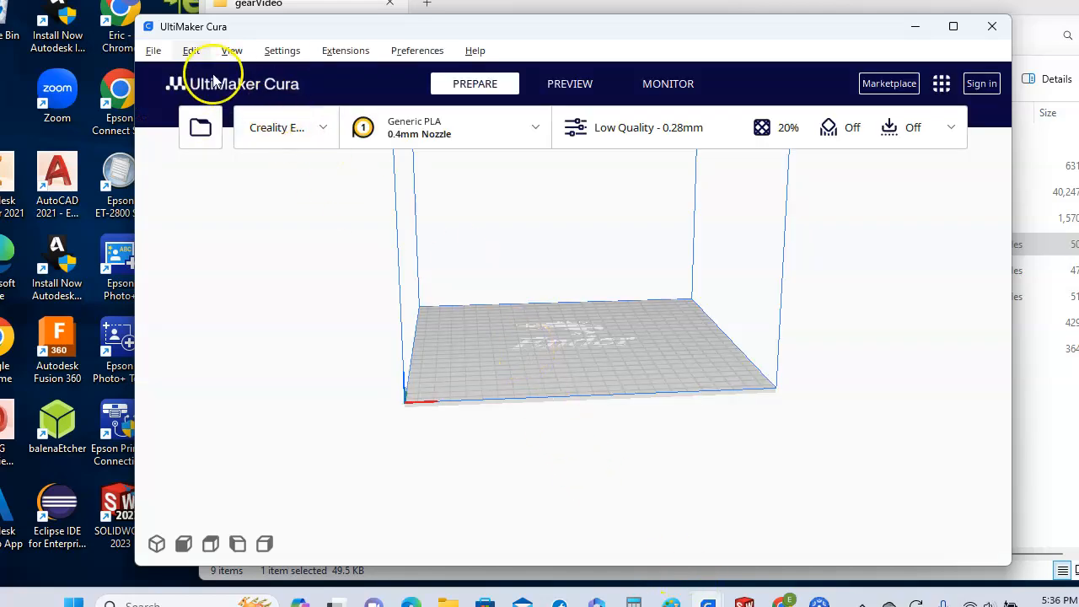
click(154, 52)
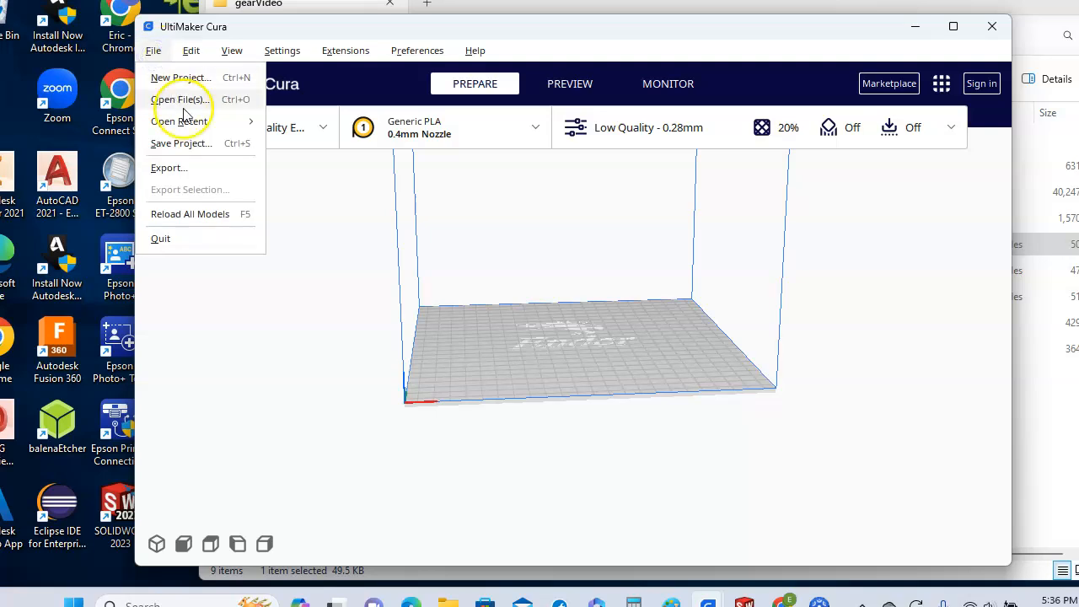
click(182, 101)
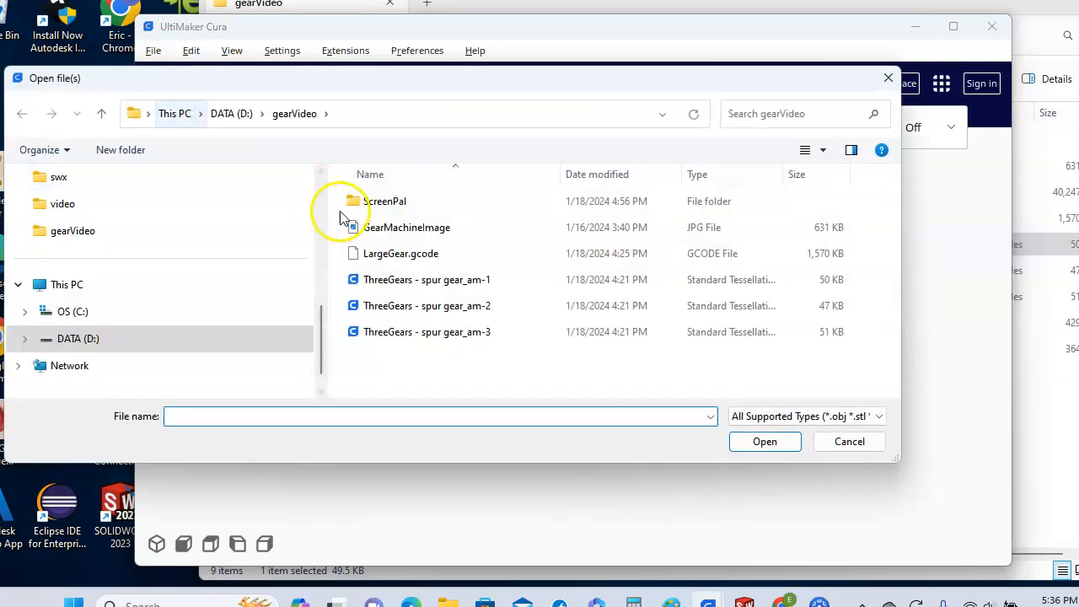
click(438, 283)
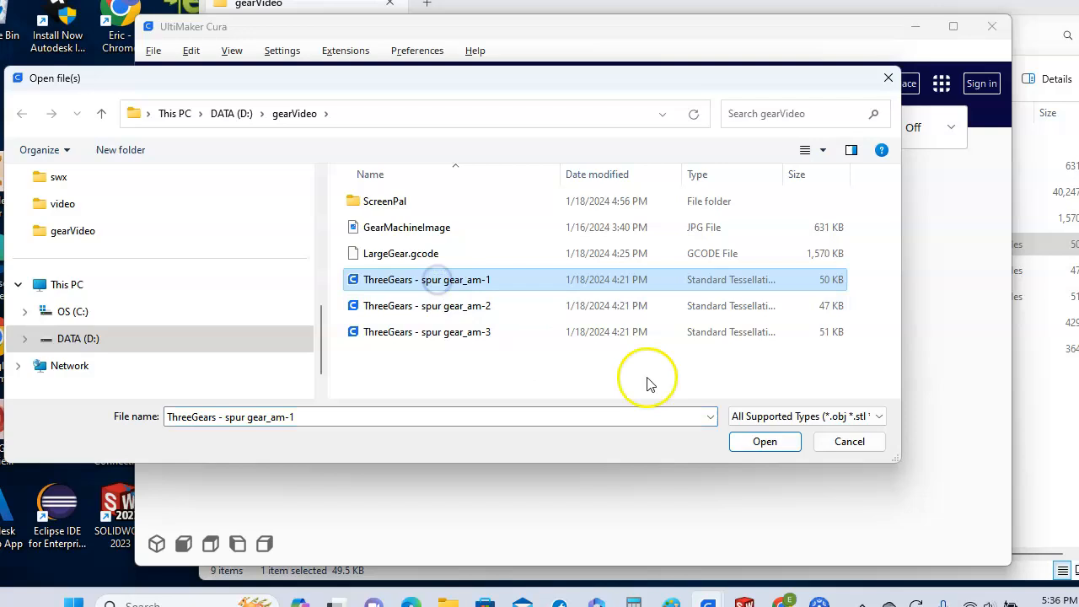
click(764, 441)
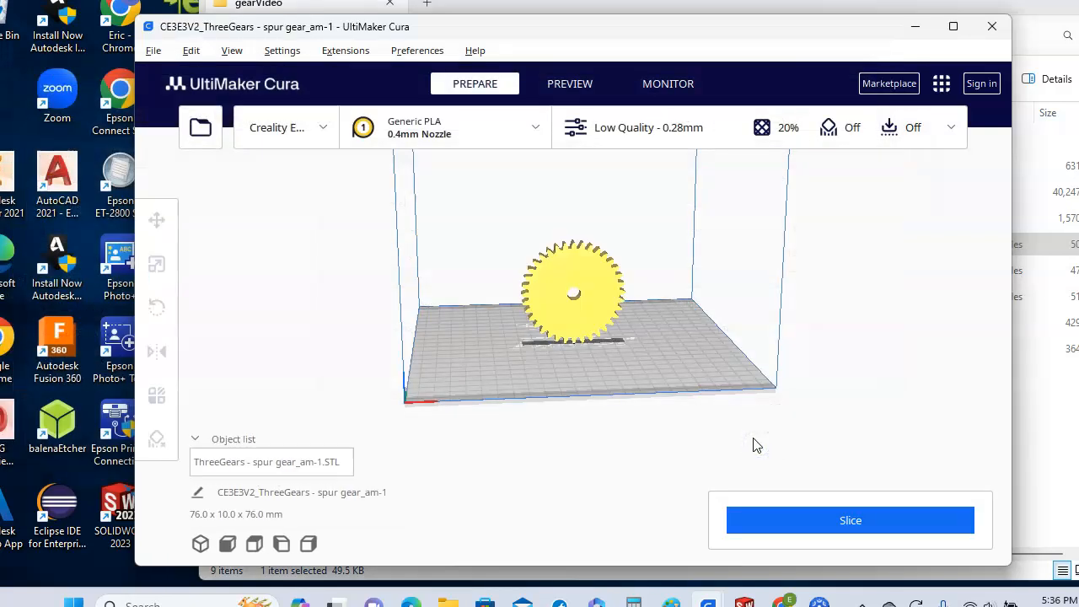
click(747, 446)
click(681, 407)
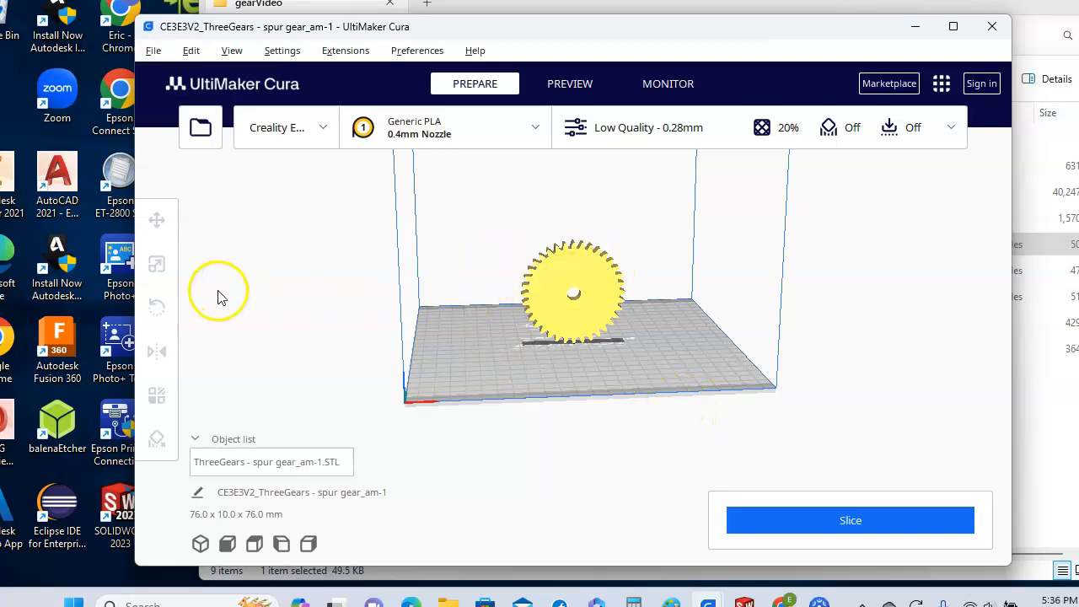
Step: Rotate the upright gear about its red axis with snap rotation so it lies flat on the build plate, and deselect it
click(607, 279)
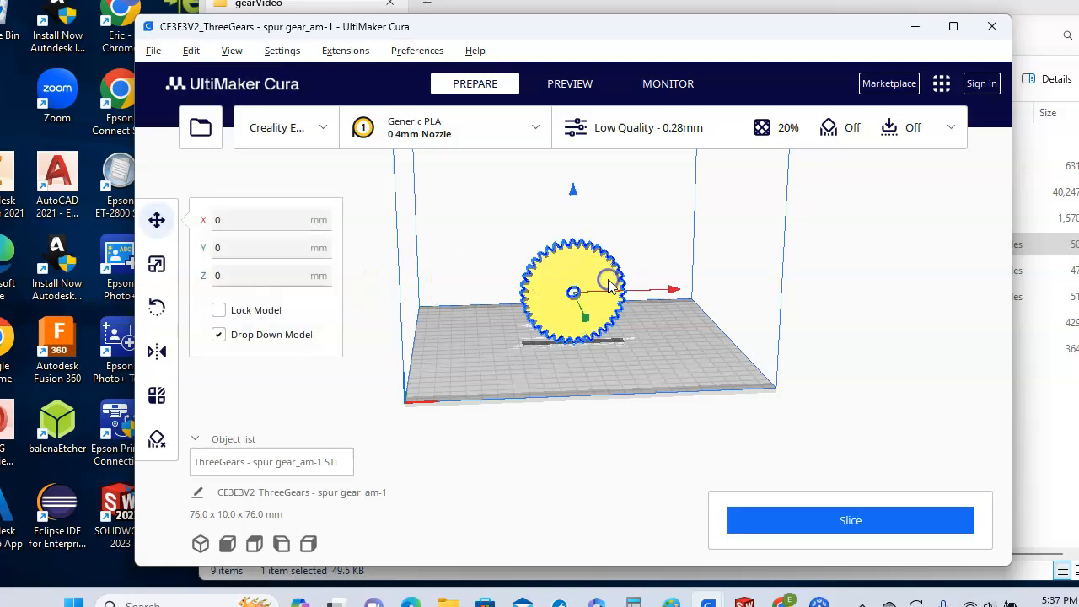
click(158, 307)
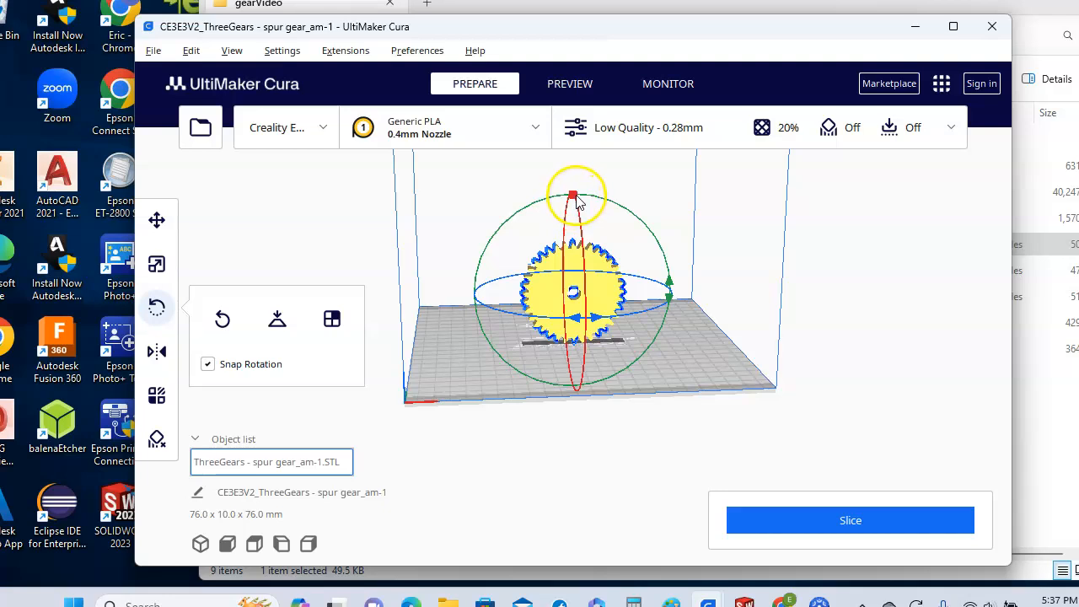
drag(574, 198, 596, 389)
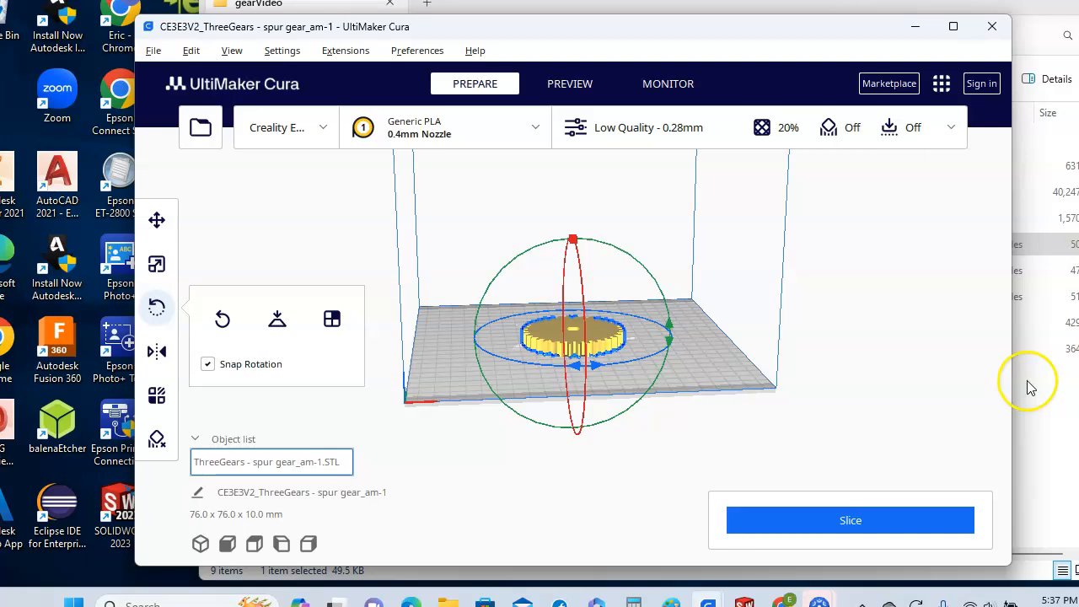
click(896, 266)
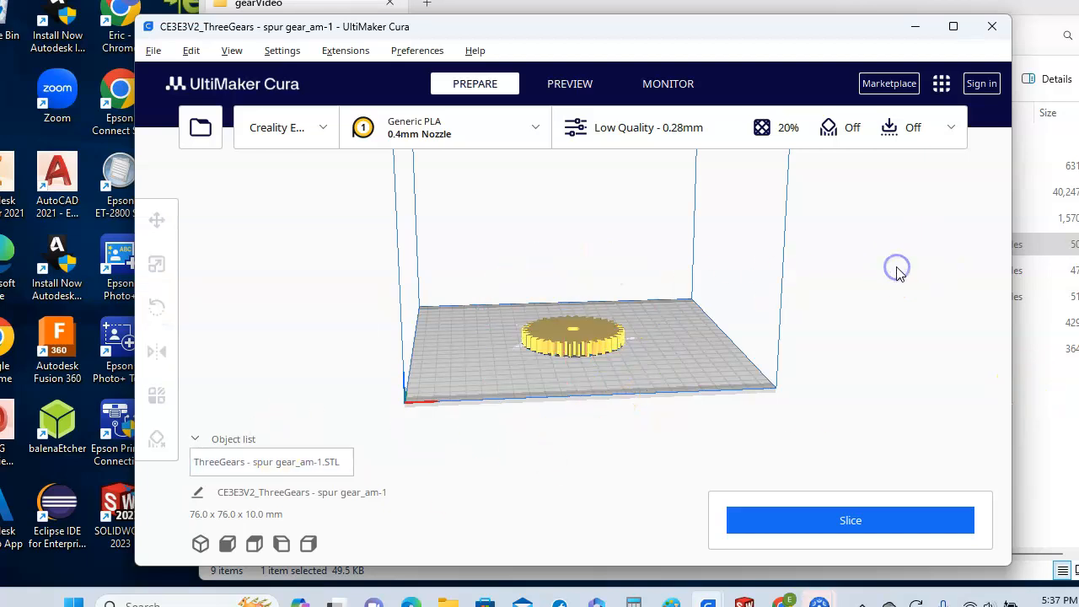
Step: Review the print settings for layer height, infill, cooling, support and build plate adhesion, and close them
click(714, 131)
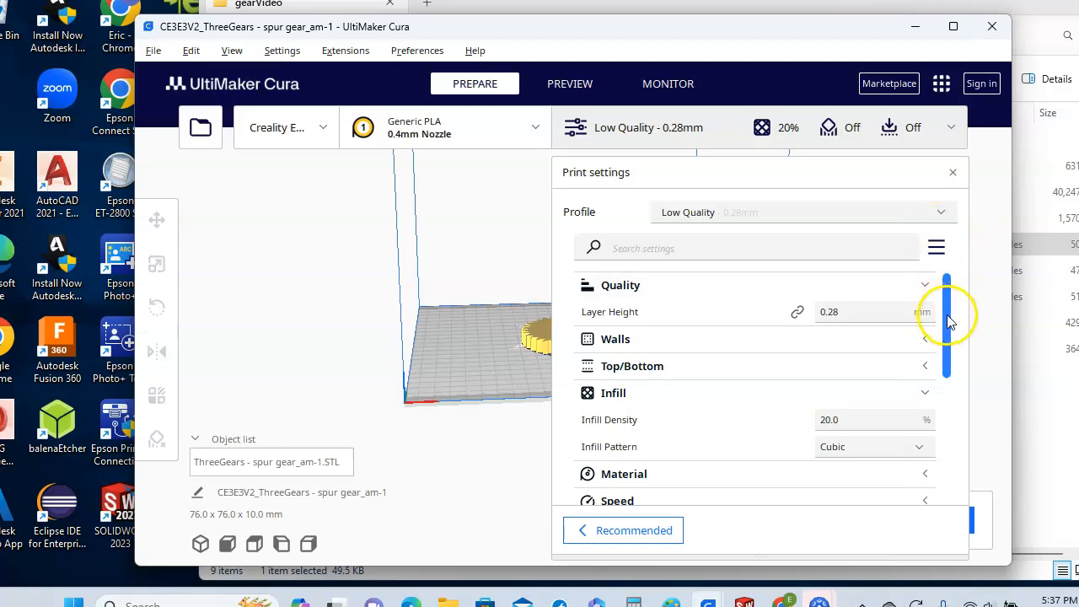
drag(950, 320, 956, 357)
mouse_move(861, 328)
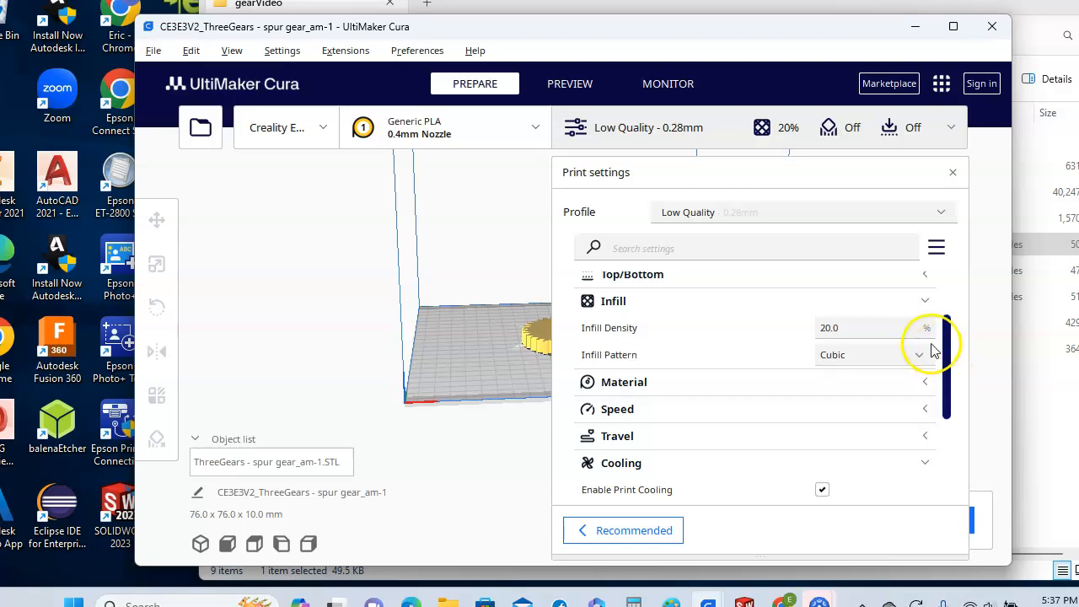
drag(950, 390, 982, 468)
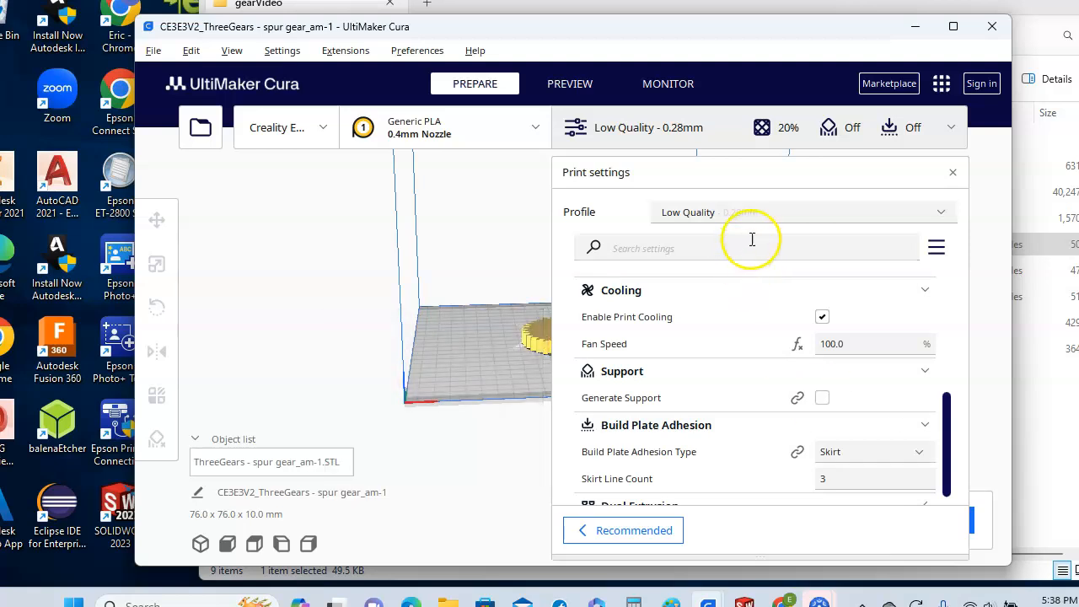
click(730, 128)
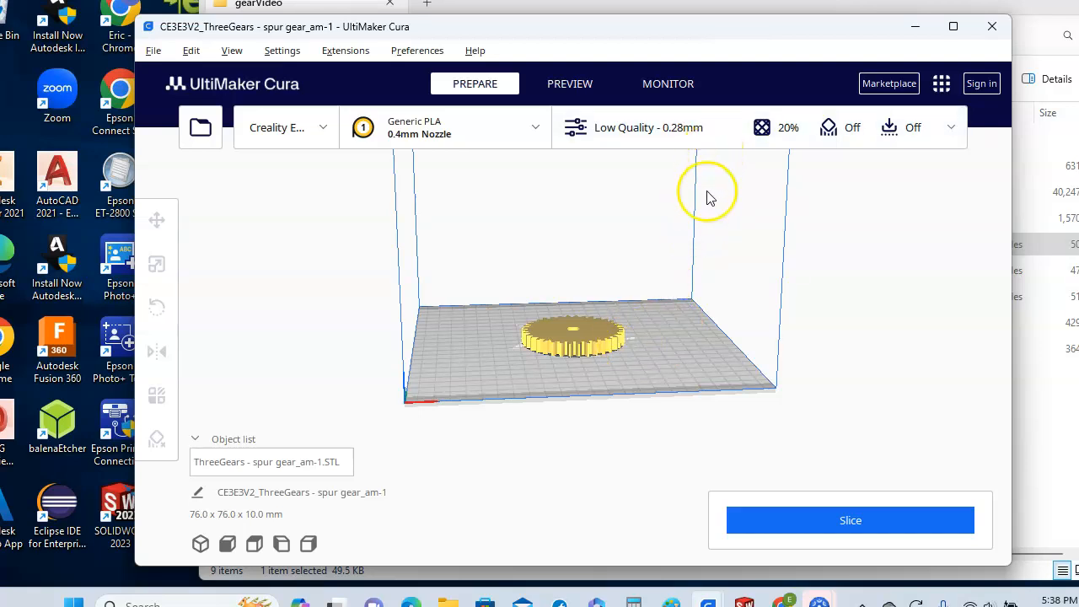
Step: Slice the gear and preview layer 1, simulating its toolpath from the start and advancing it to near the end
click(826, 526)
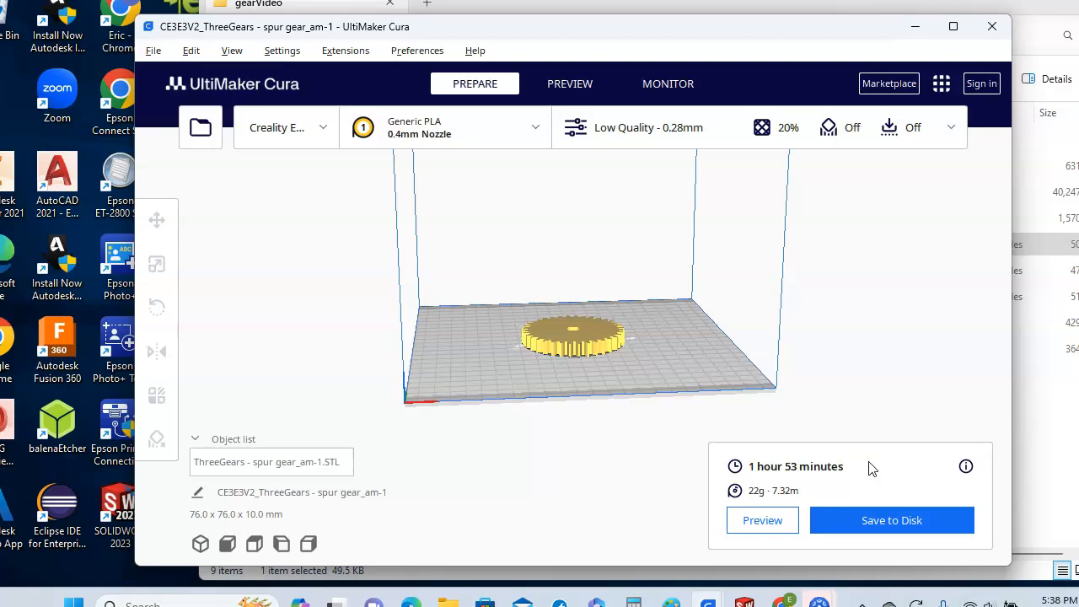
click(779, 521)
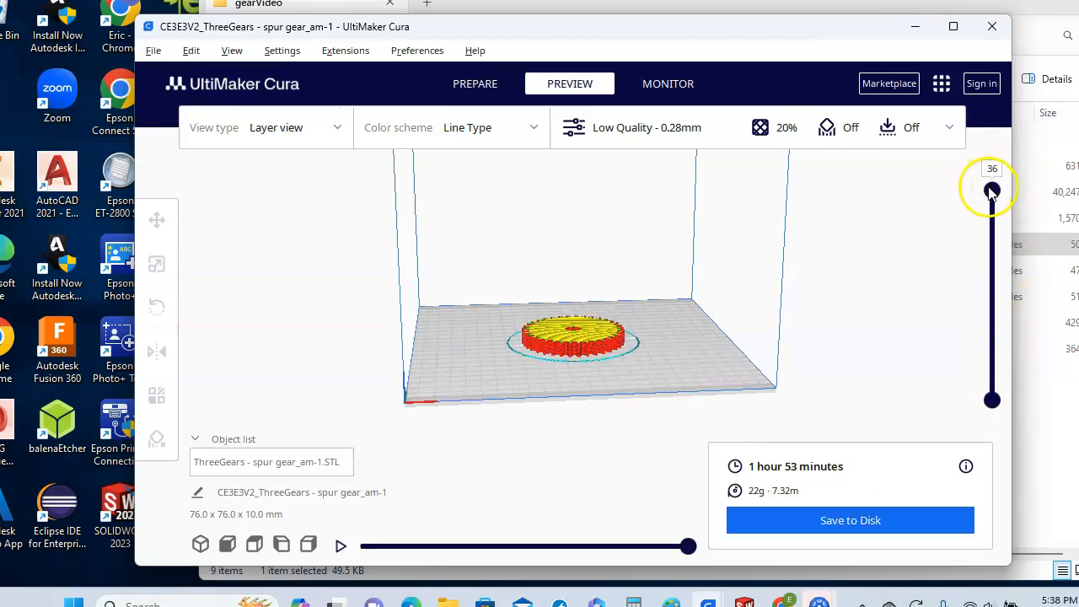
drag(992, 191, 992, 419)
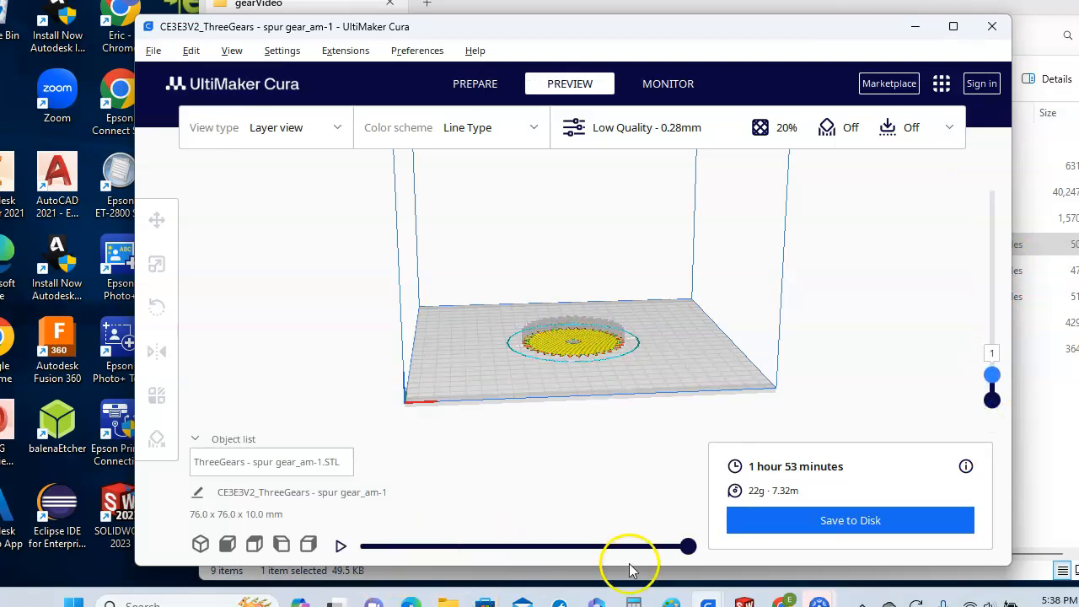
drag(688, 546, 347, 548)
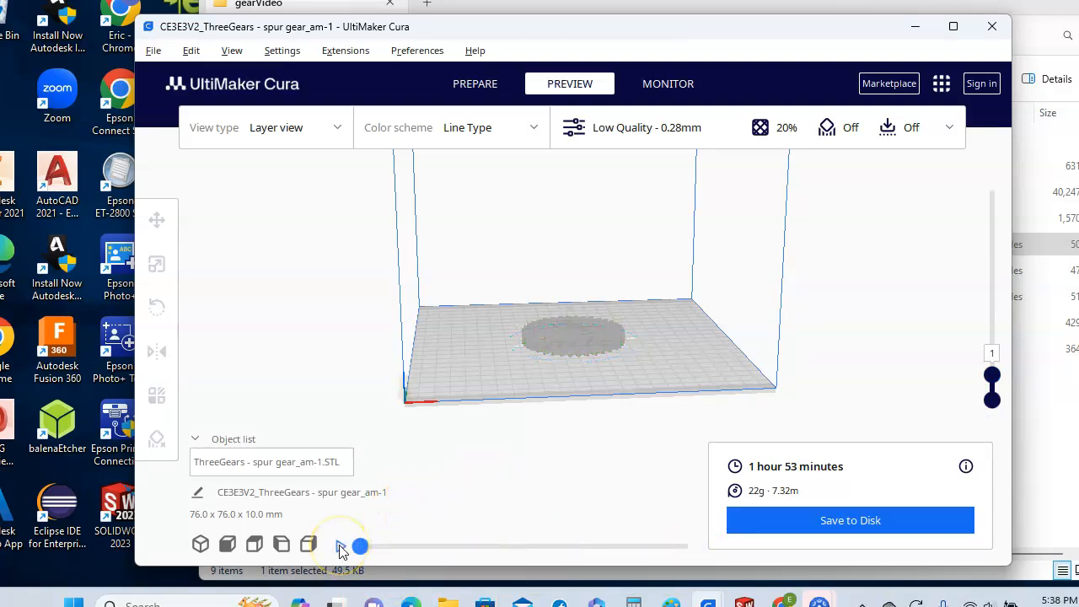
click(341, 547)
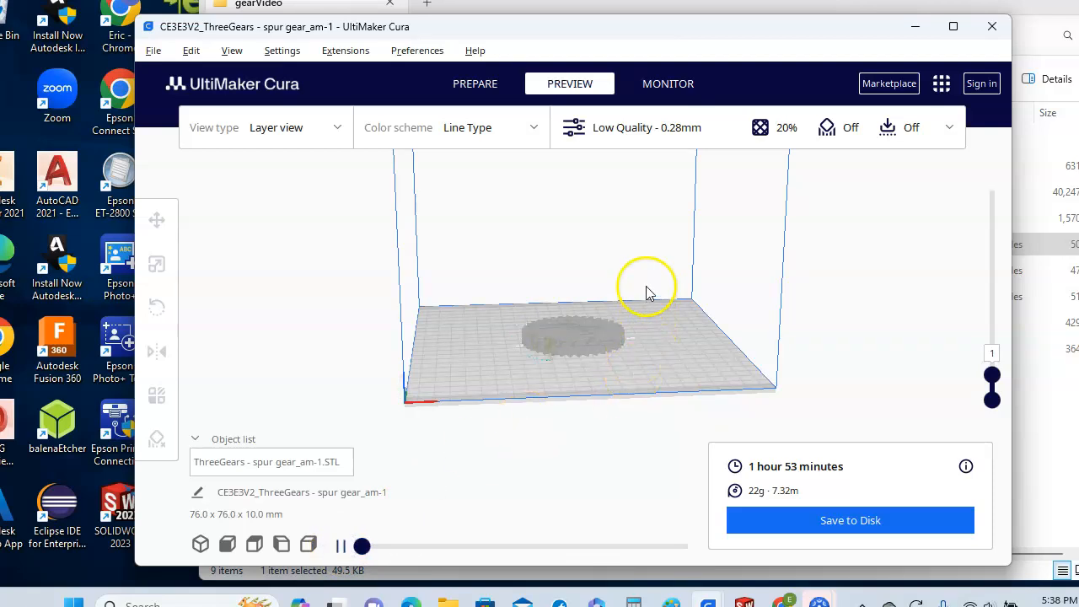
scroll(647, 291, up, 5)
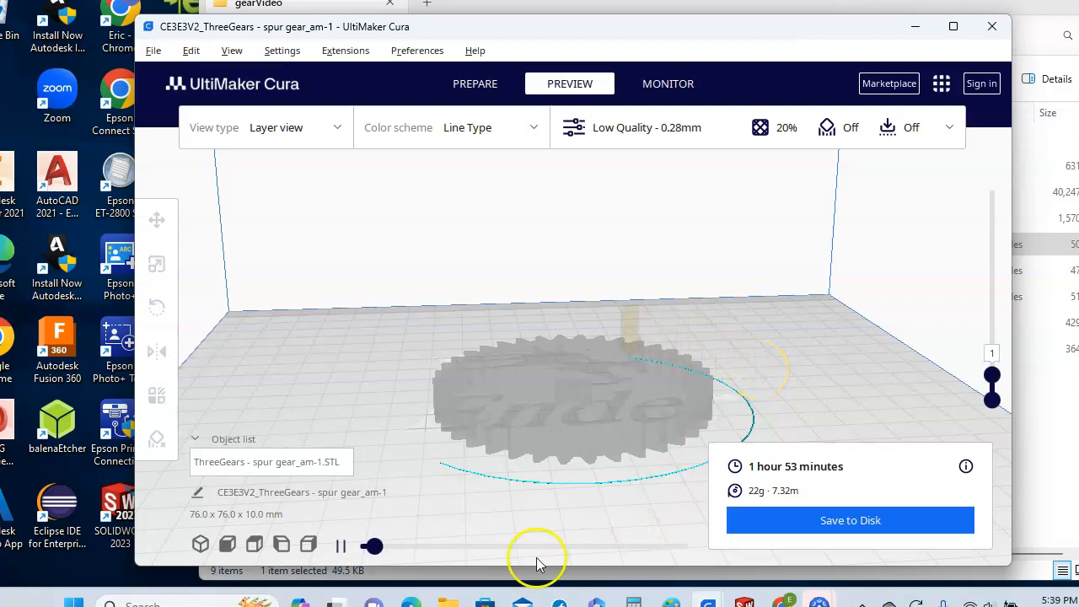
mouse_move(377, 552)
mouse_down()
mouse_move(493, 559)
mouse_move(573, 537)
mouse_move(685, 547)
mouse_up()
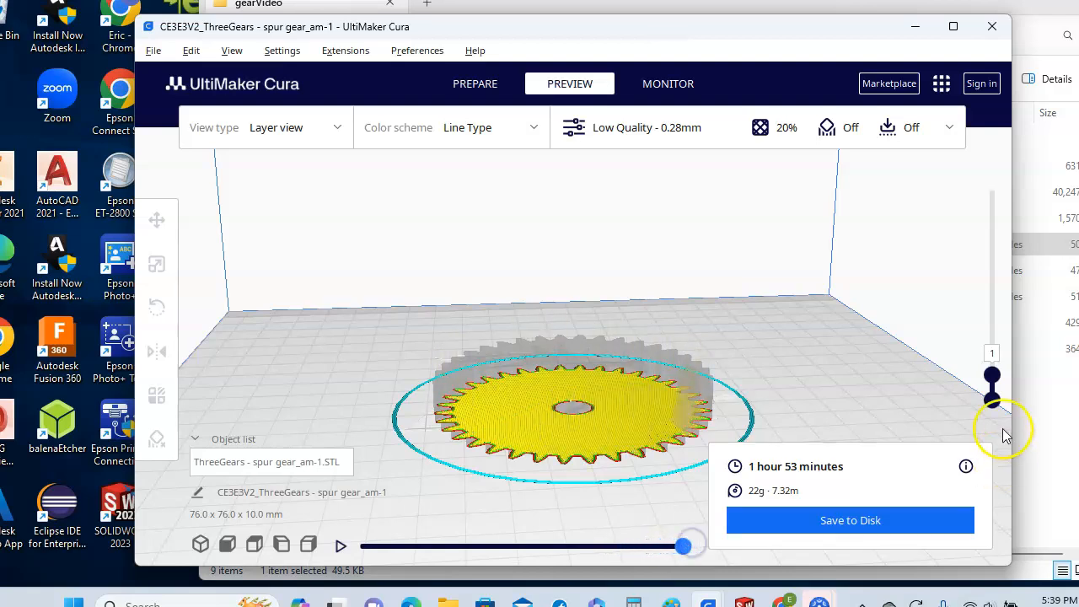
Step: Raise the layer preview to 11 and simulate the toolpath on into layer 12 to examine the gear's infill up close
drag(996, 375, 997, 315)
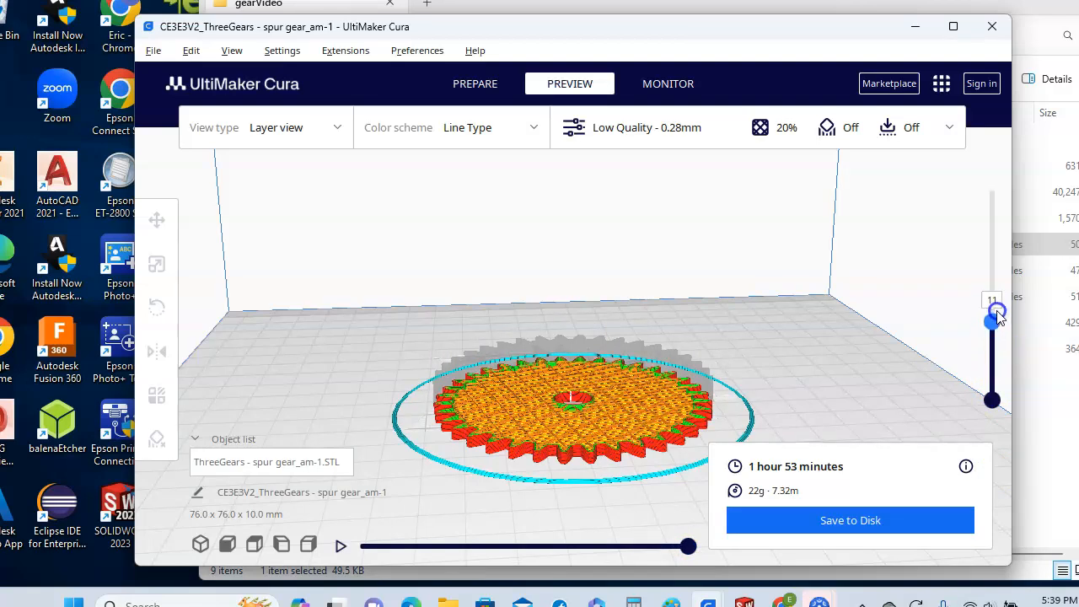
drag(688, 547, 663, 552)
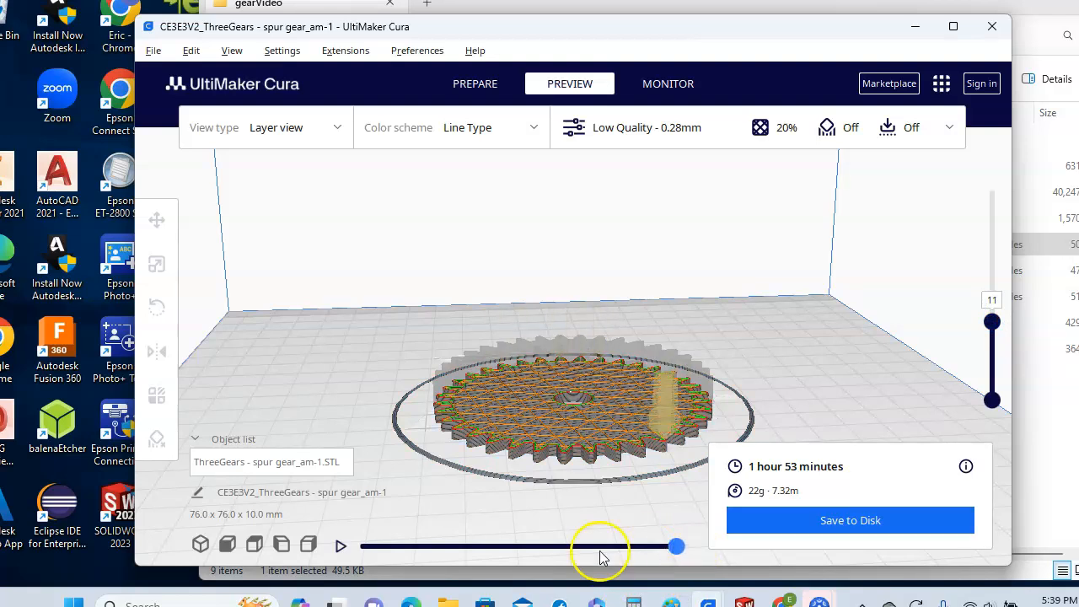
click(338, 550)
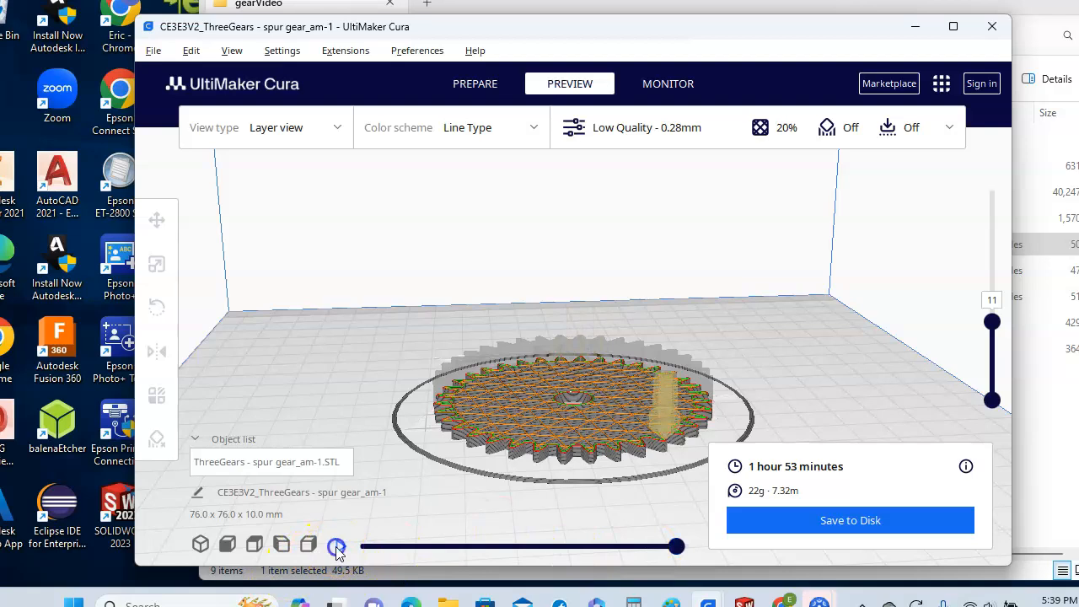
scroll(577, 422, down, 1)
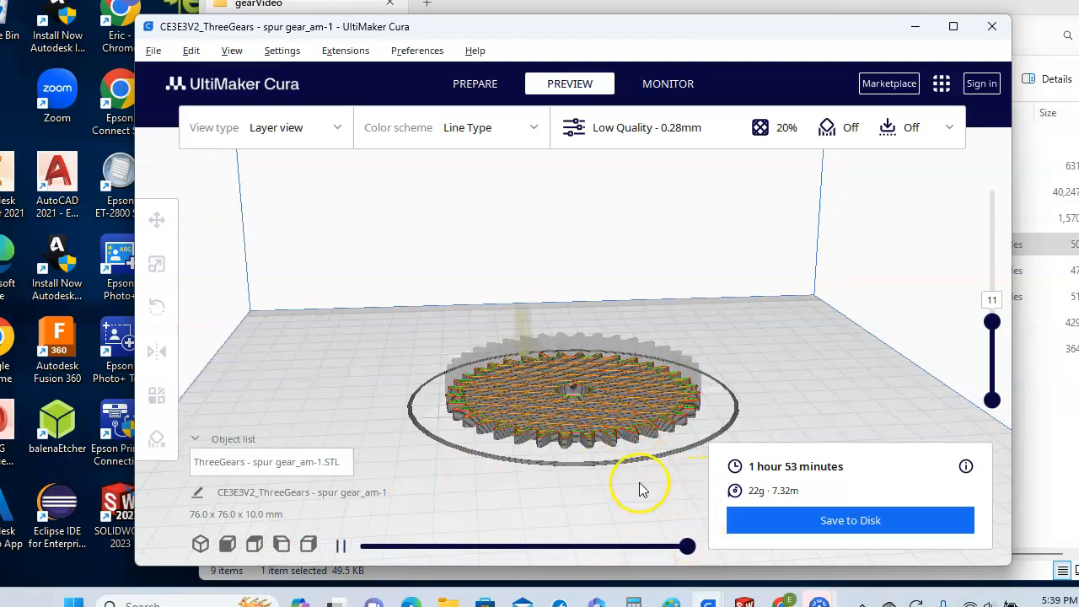
scroll(638, 487, up, 2)
scroll(638, 487, up, 2)
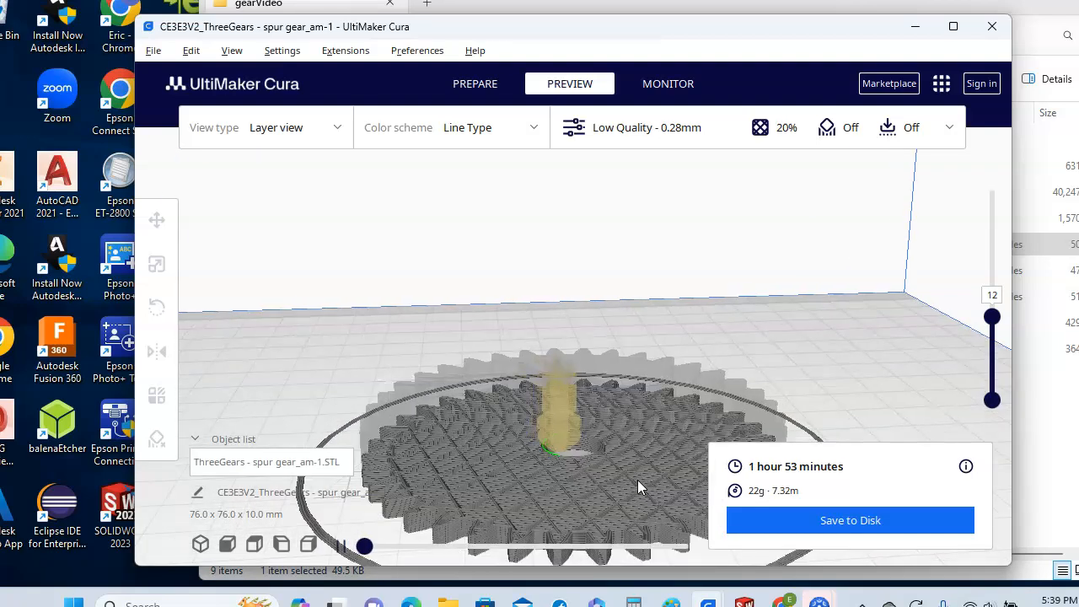
click(648, 447)
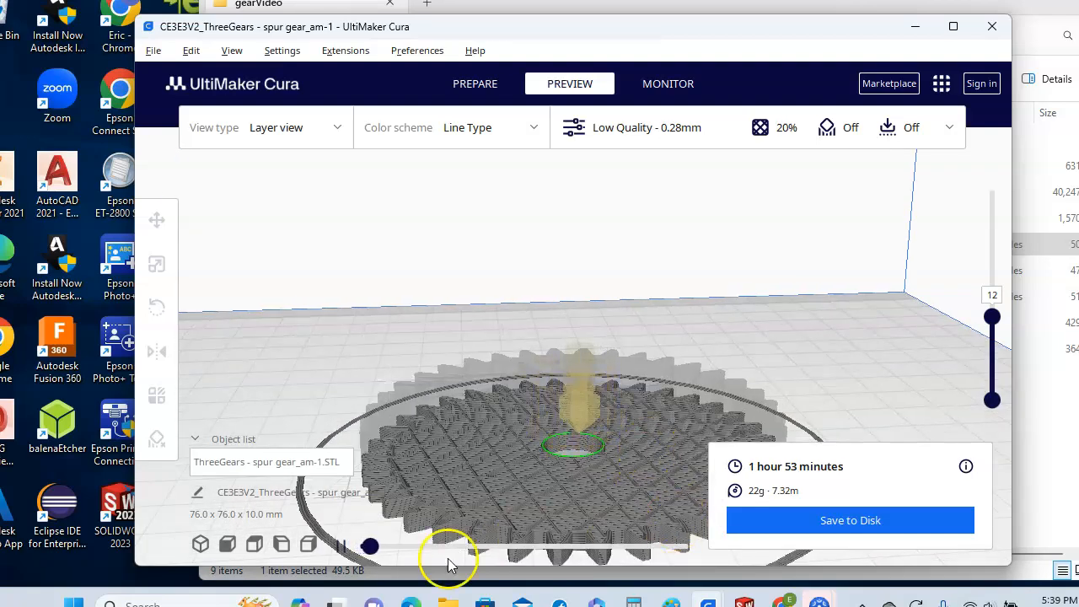
drag(370, 548, 610, 578)
click(341, 544)
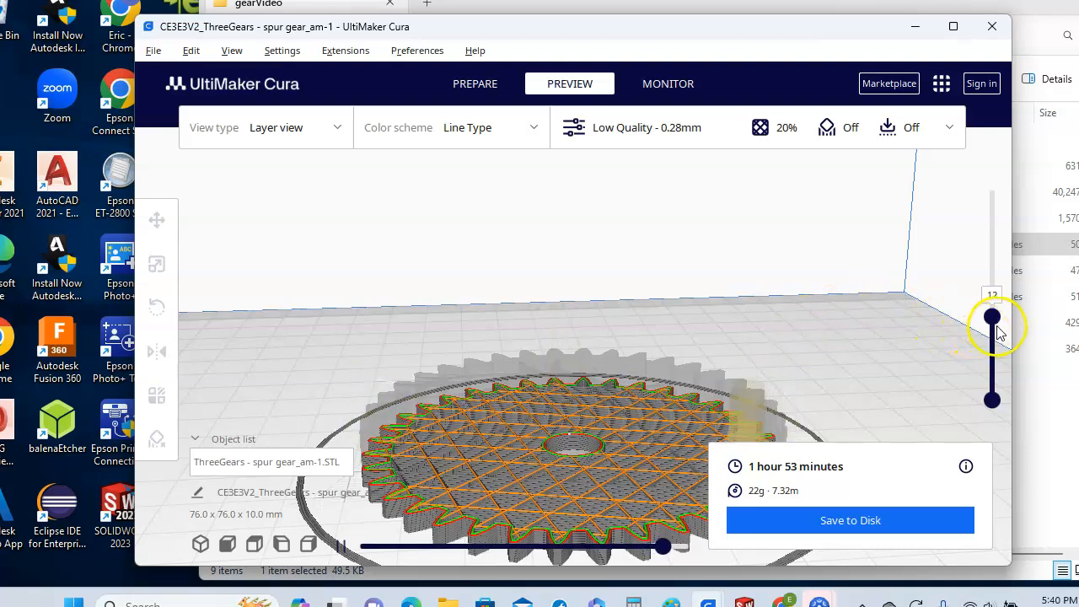
Step: Raise the layer preview to 36 and save the gear's G-code as LargeGearTryTwo in the gearVideo folder, dismissing the notification
drag(991, 315, 1003, 187)
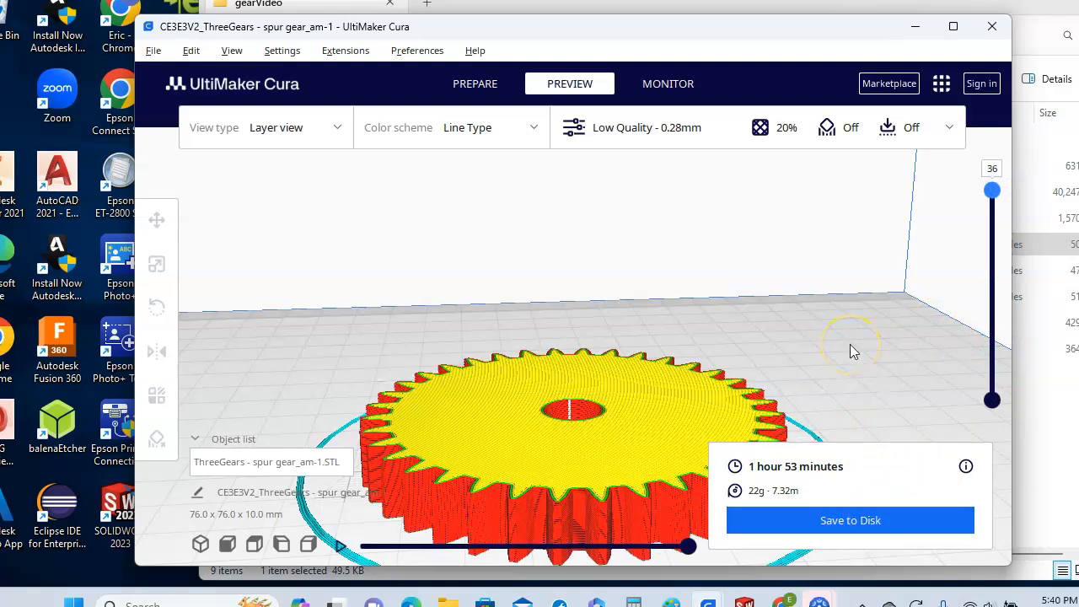
click(861, 524)
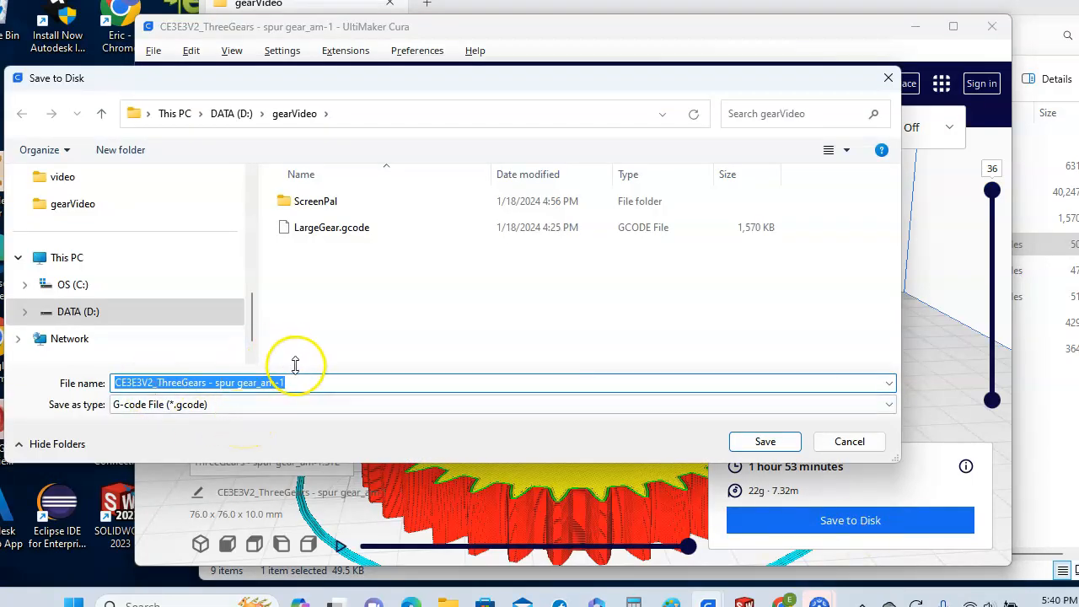
text(Lar)
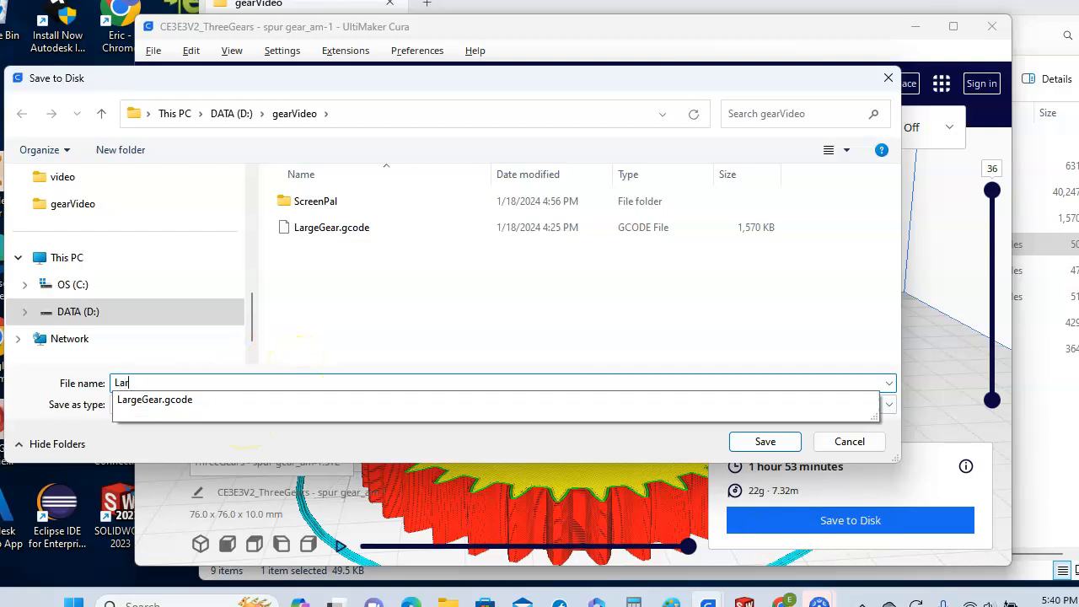
text(geGearTryTwo)
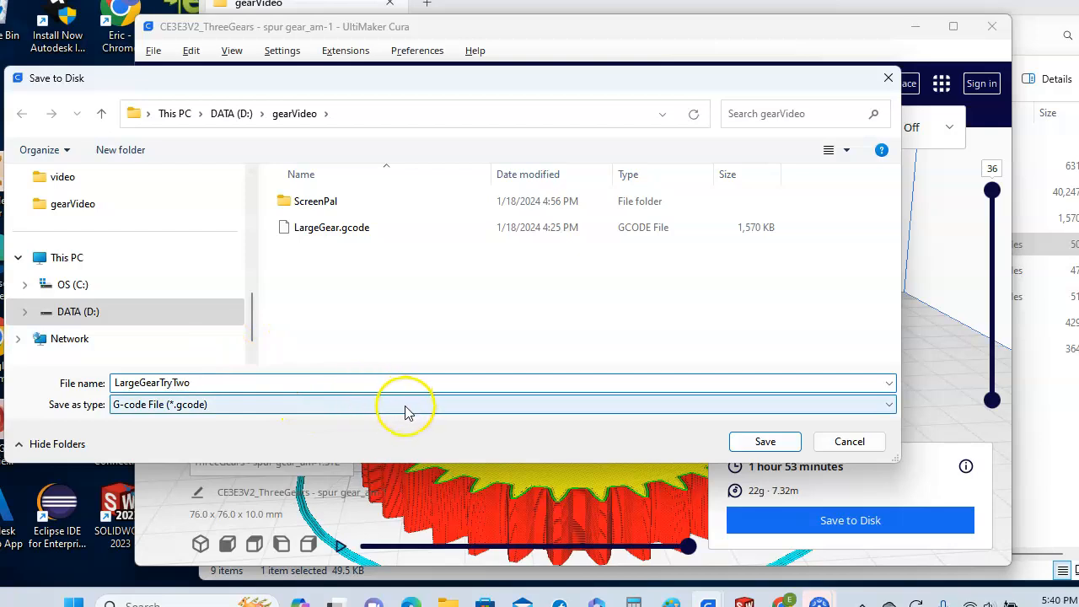
click(793, 447)
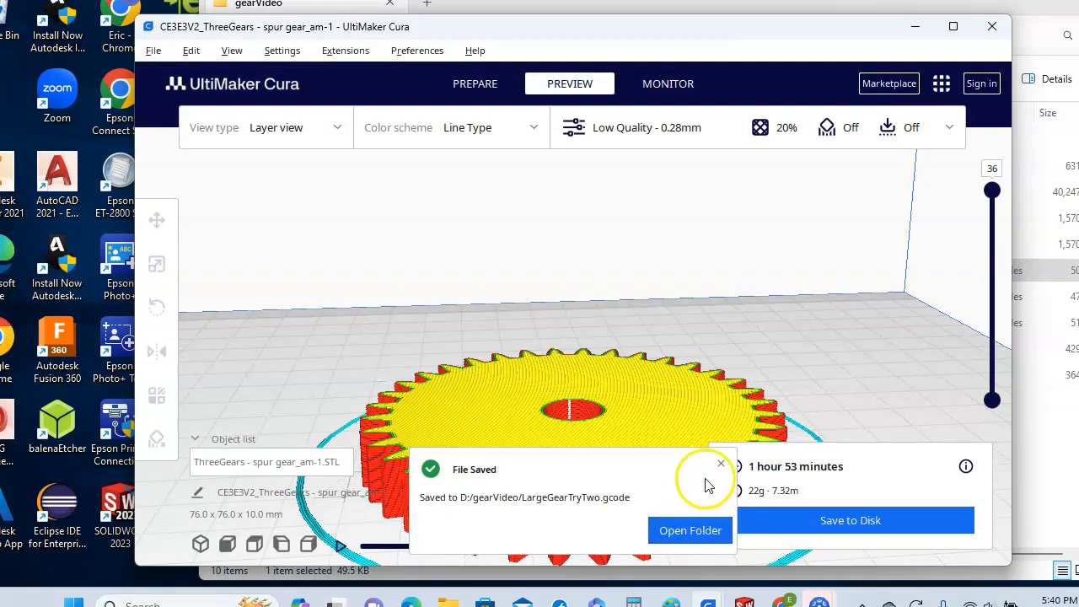
click(720, 463)
Step: Import the second gear, ThreeGears - spur gear_am-2, from the gearVideo folder onto the build plate
scroll(455, 314, up, 2)
scroll(455, 314, down, 4)
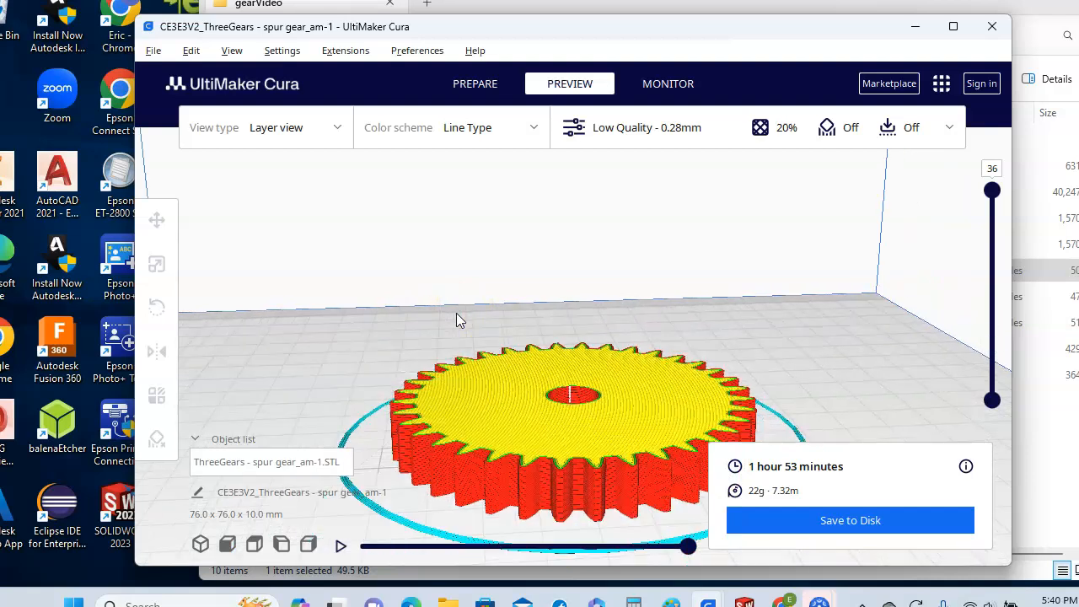
click(152, 50)
click(179, 100)
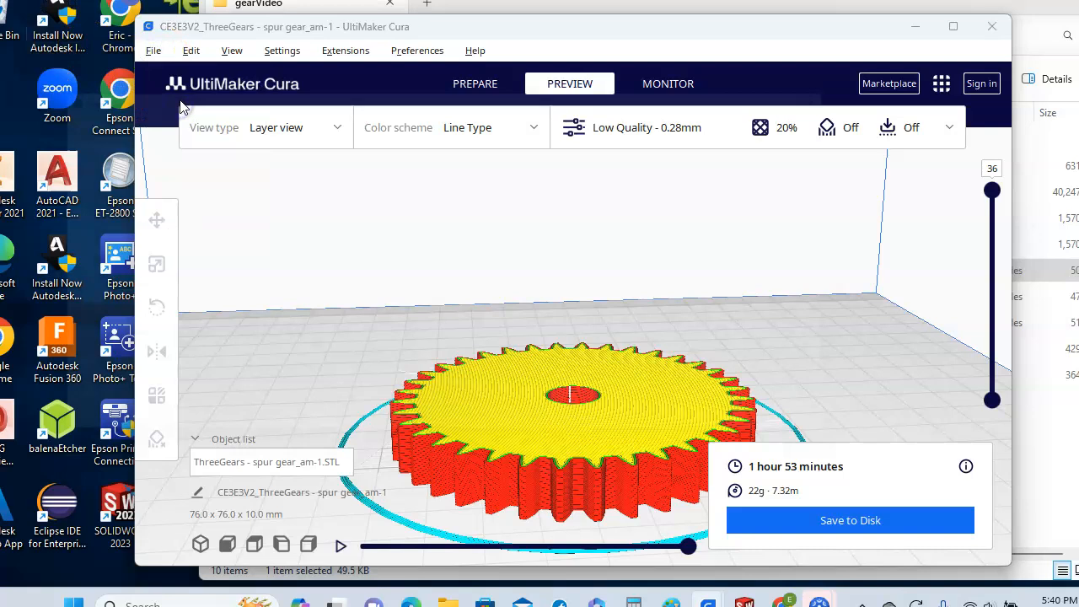
click(440, 335)
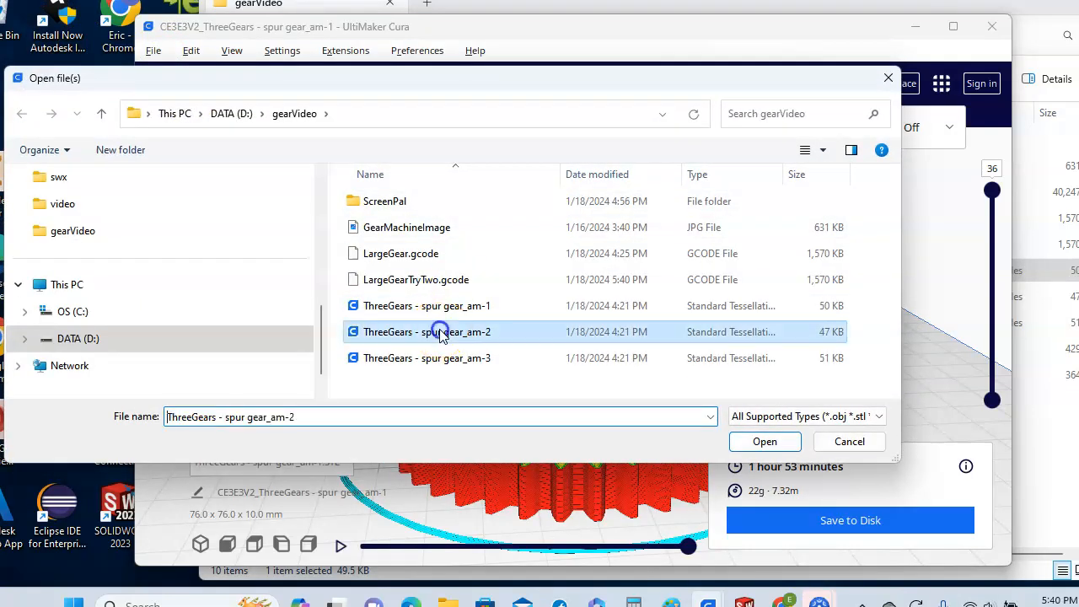
click(764, 443)
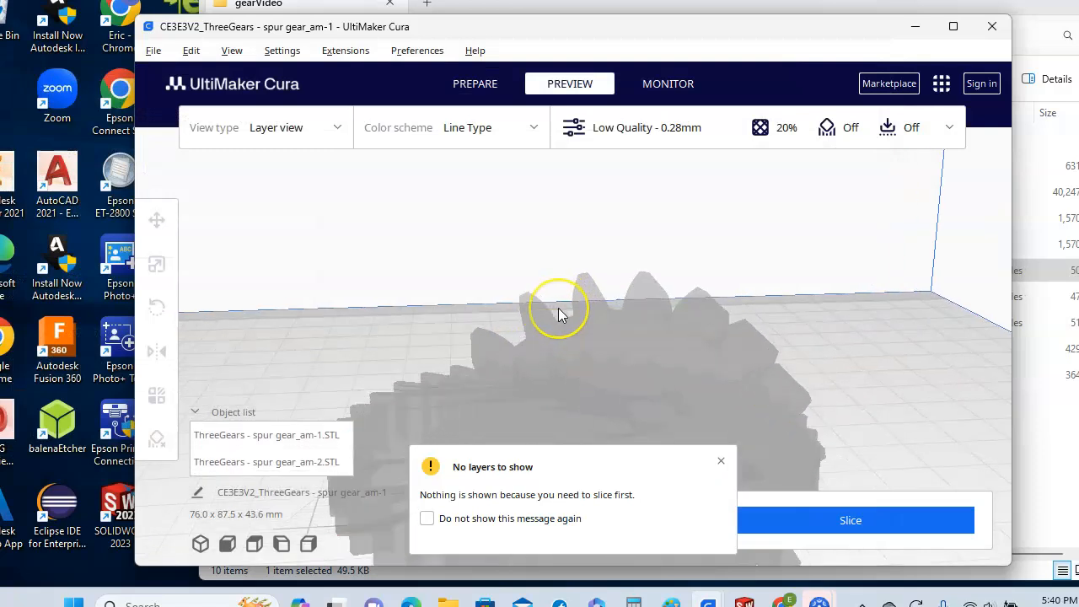
Step: Rotate the small gear about its red axis with snap rotation to tilt it down towards the build plate, and deselect it
click(626, 327)
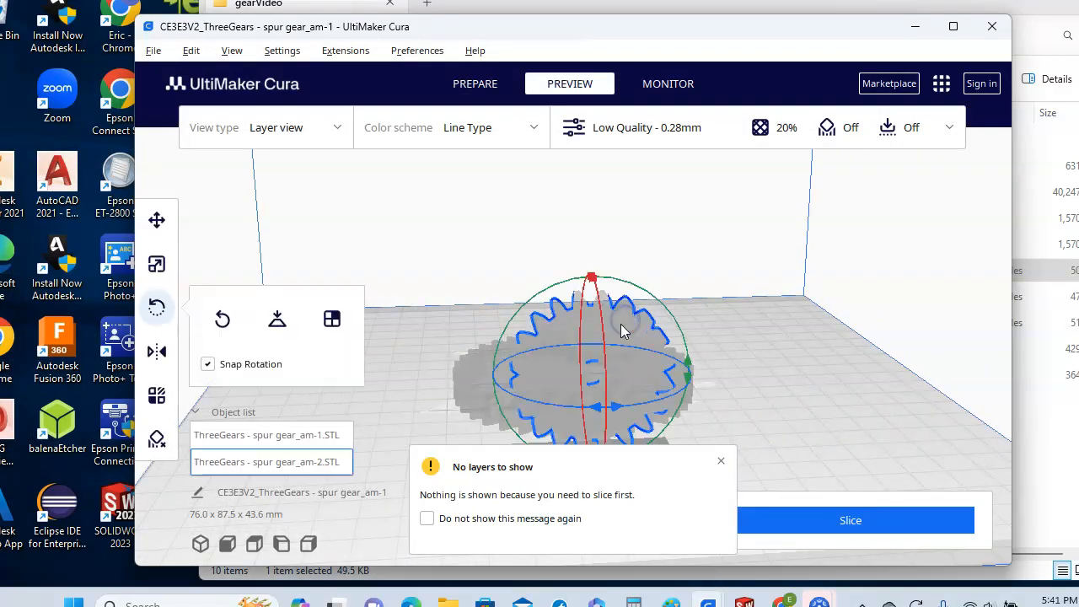
drag(593, 279, 617, 416)
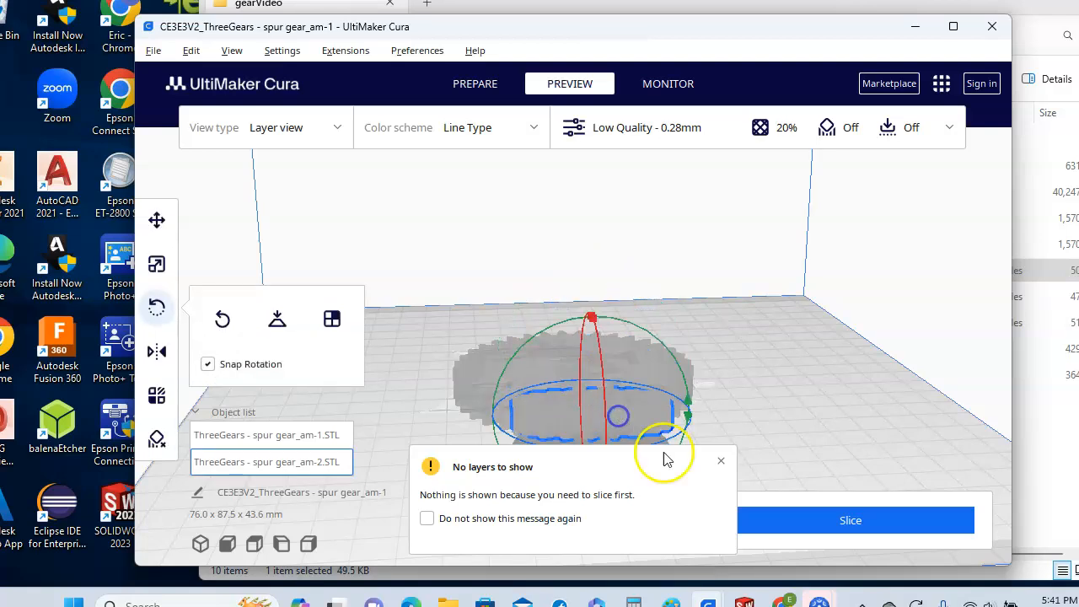
click(721, 461)
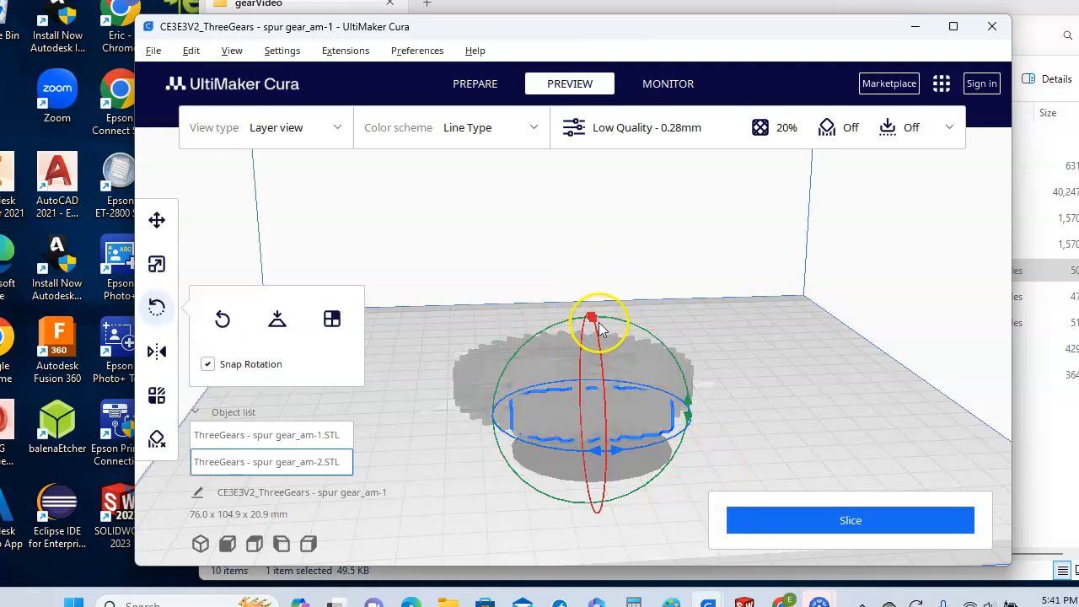
drag(596, 326, 613, 411)
scroll(614, 249, up, 2)
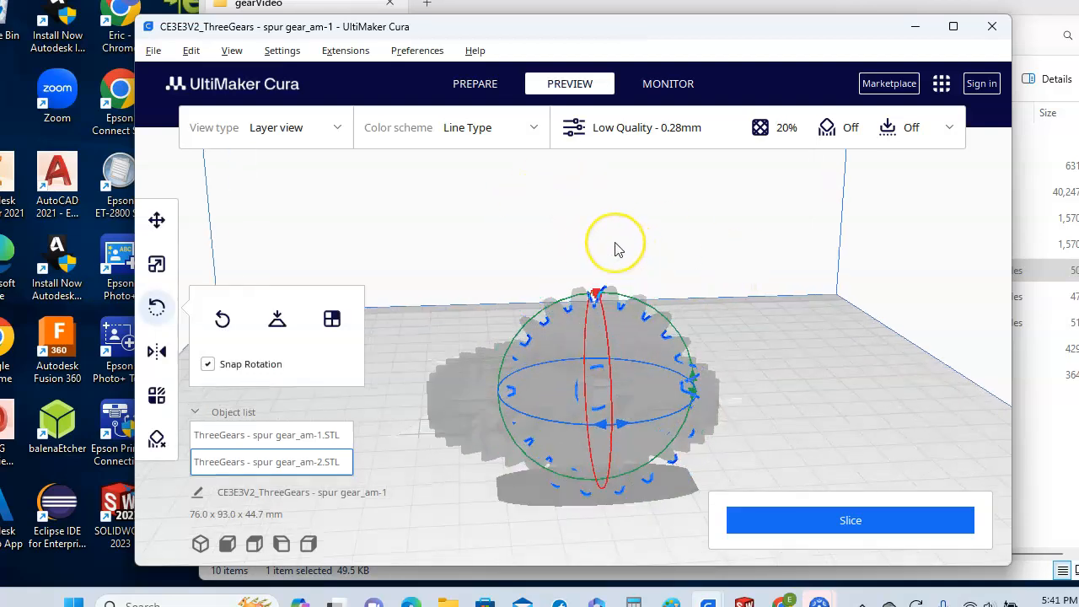
scroll(614, 248, down, 3)
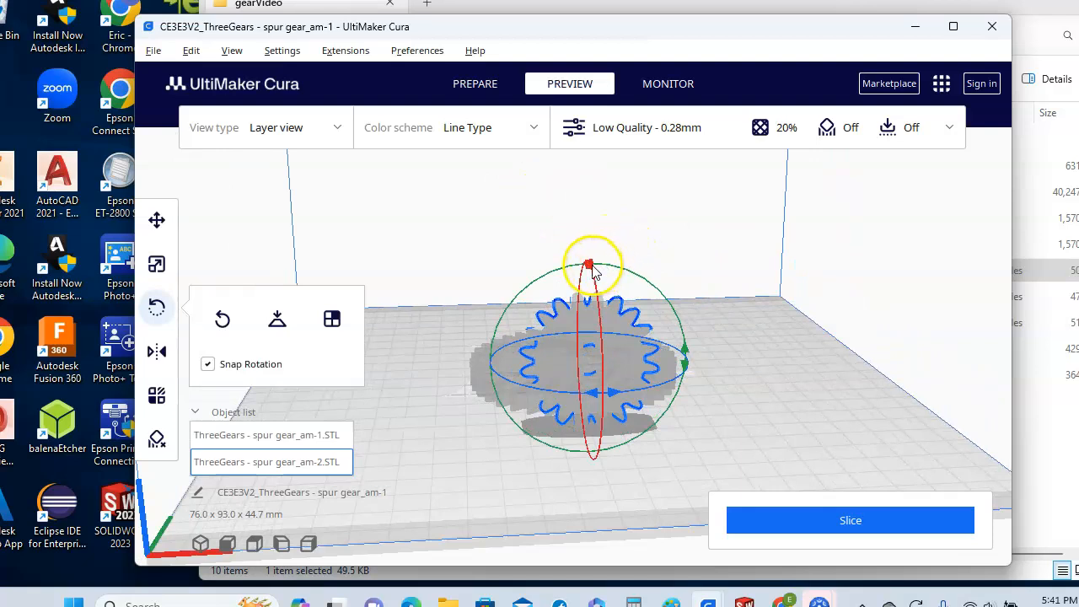
drag(593, 268, 640, 496)
scroll(620, 442, up, 5)
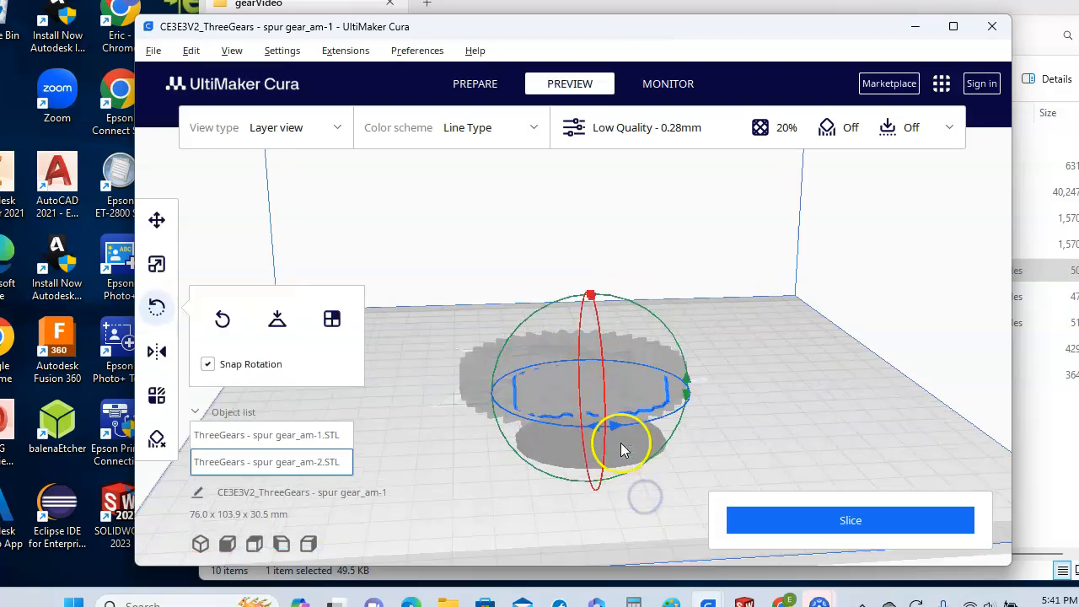
scroll(608, 348, down, 5)
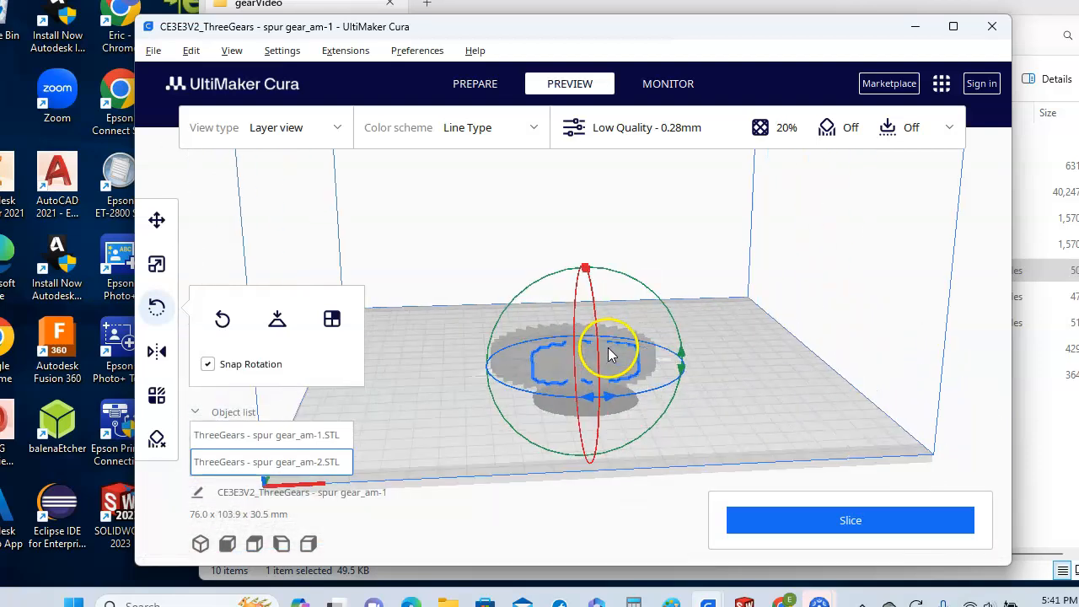
scroll(624, 361, up, 3)
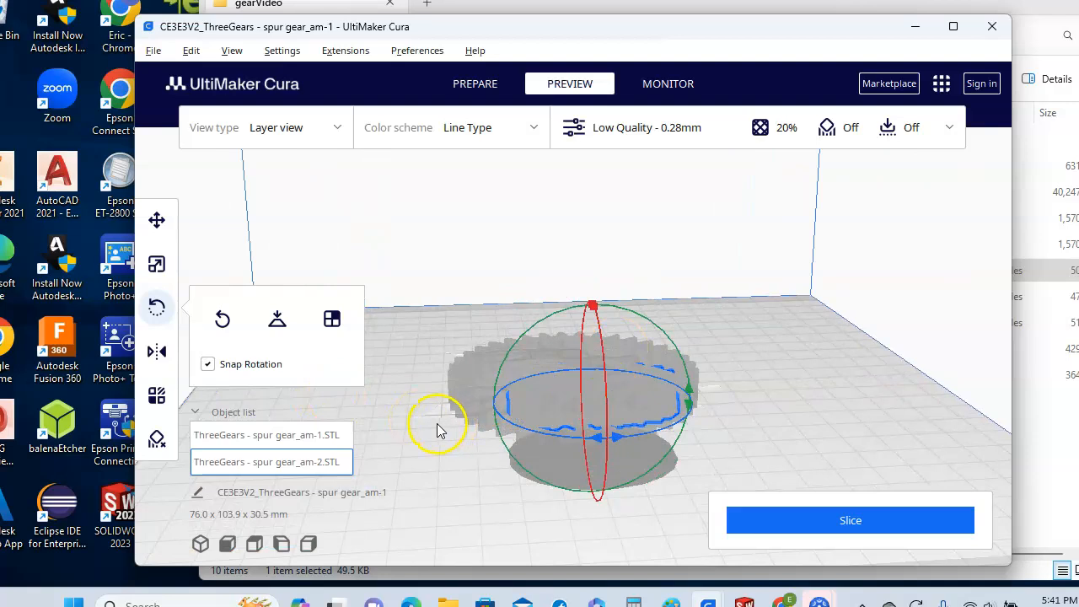
click(427, 426)
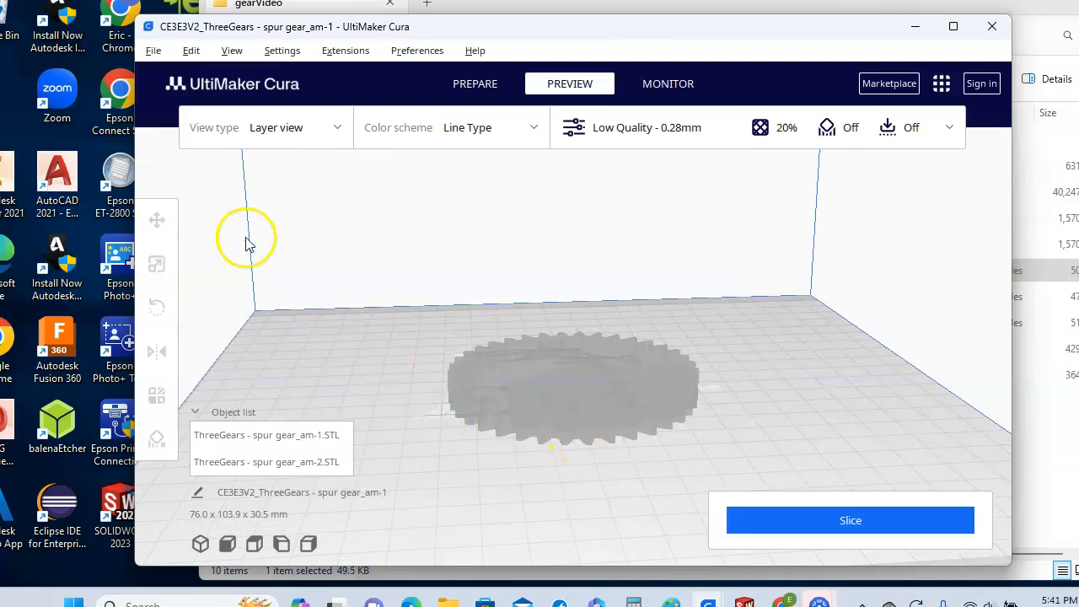
Step: Arrange all models so the small gear no longer overlaps the large one, and leave both gears deselected
click(191, 51)
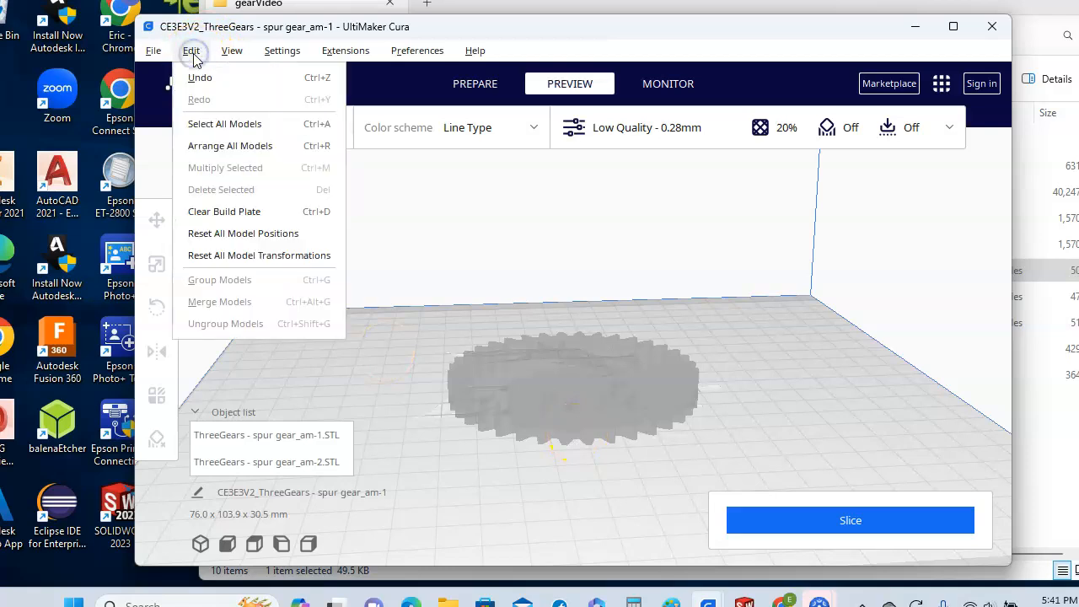
click(230, 145)
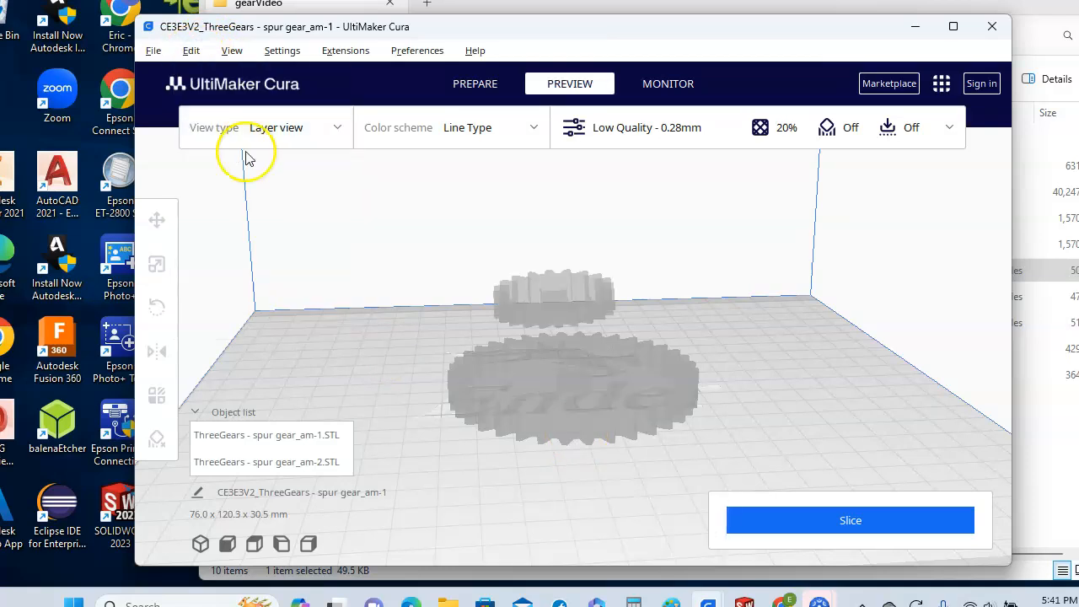
click(546, 307)
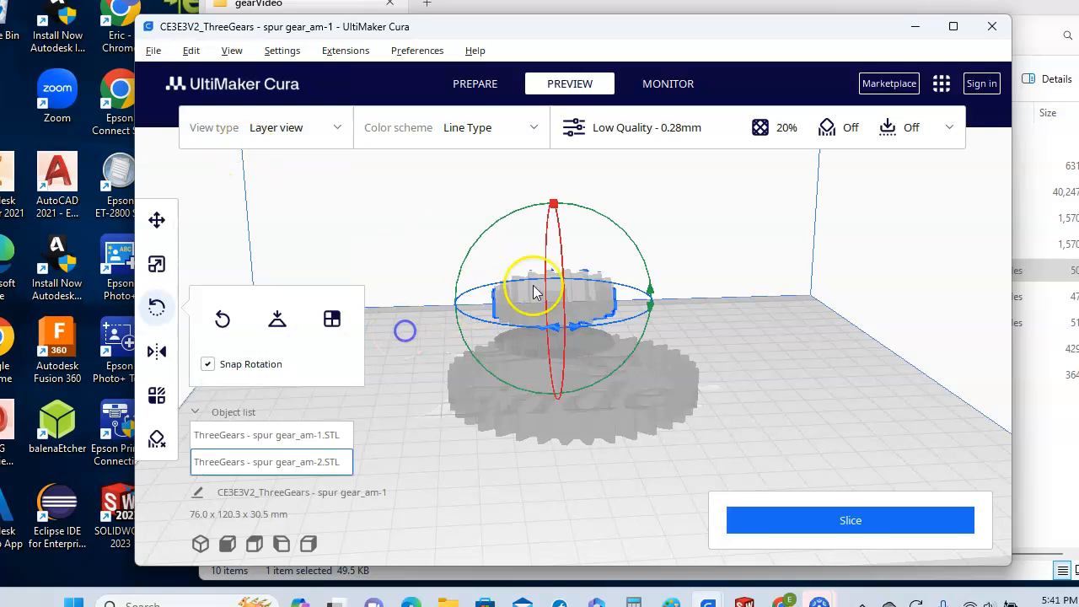
click(381, 356)
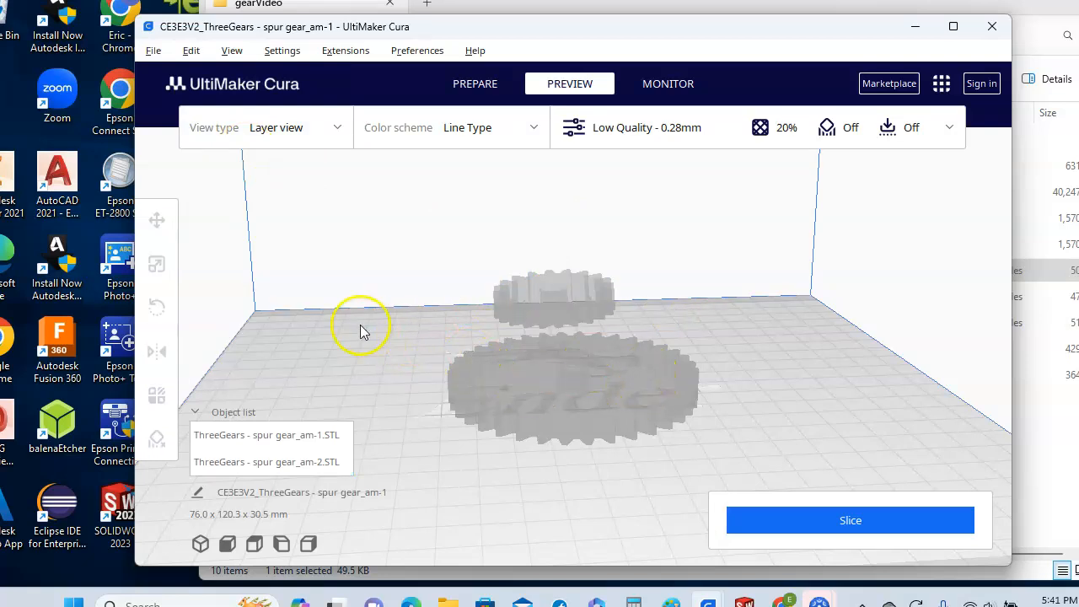
click(562, 308)
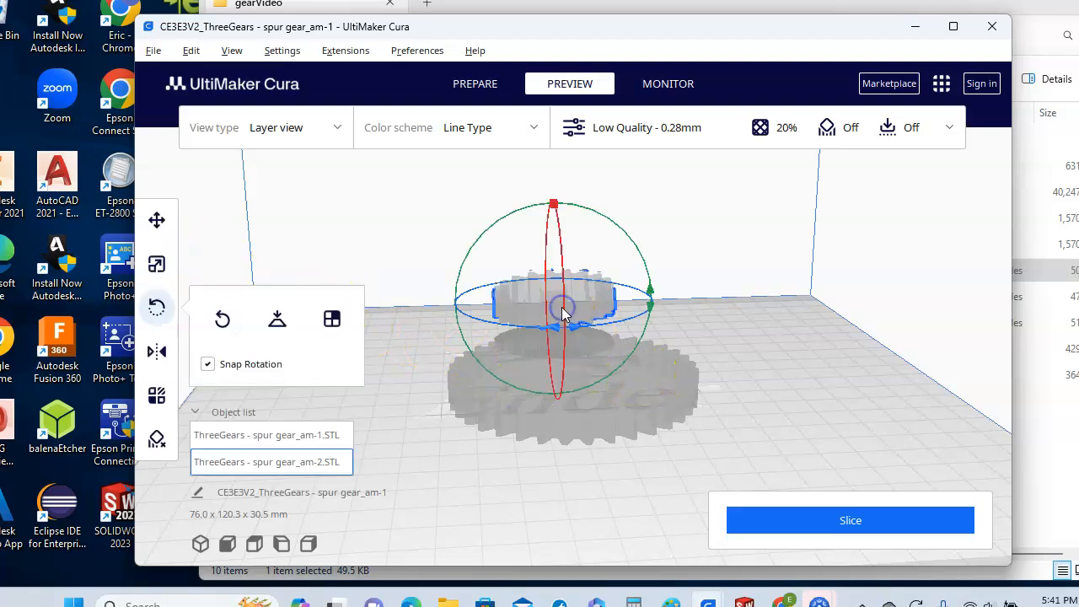
click(411, 407)
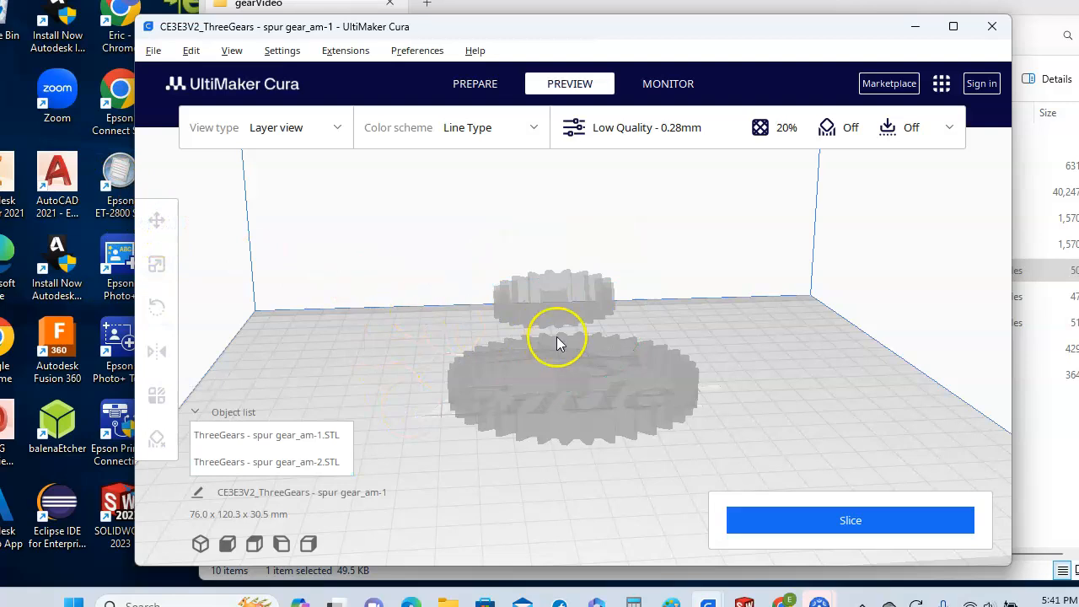
Step: Move the small gear beside the large one at about X -66.4 mm, Y 24.6 mm, and slice both gears
click(552, 309)
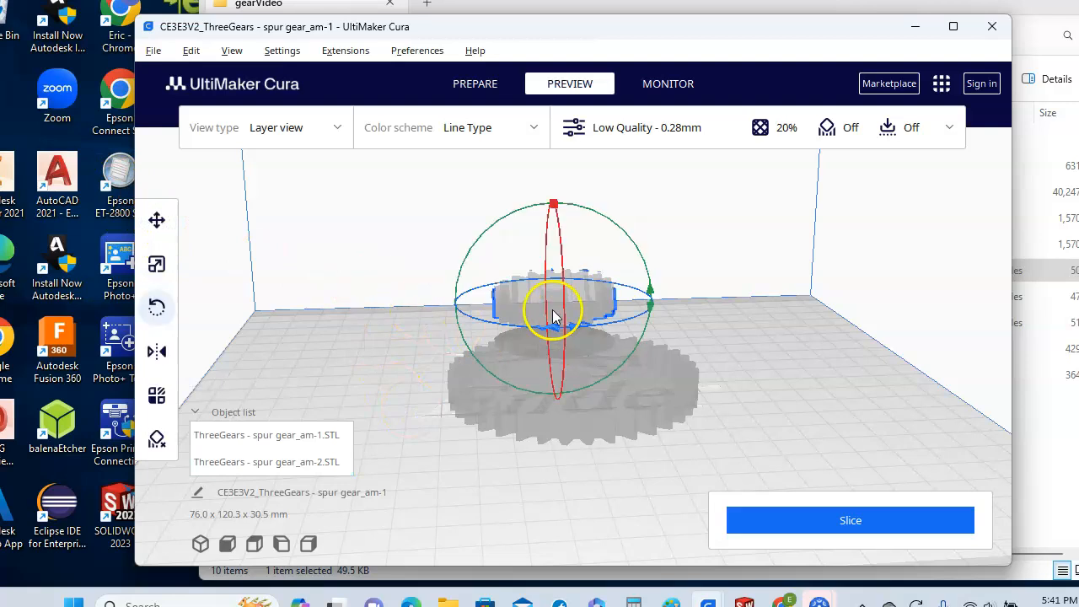
click(157, 218)
drag(520, 310, 362, 377)
click(566, 263)
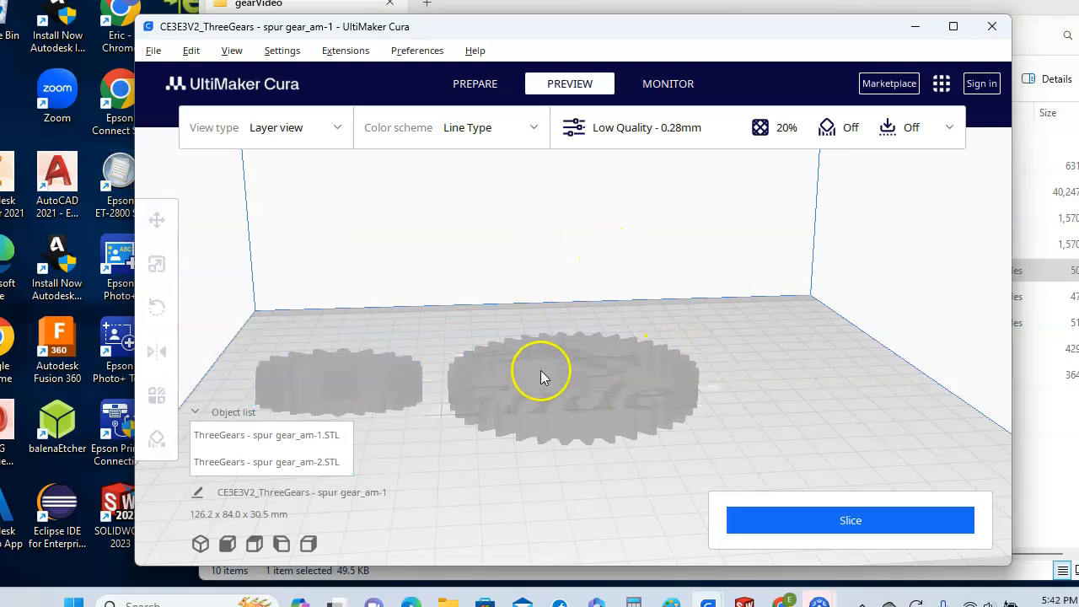
scroll(440, 399, up, 3)
scroll(435, 387, down, 4)
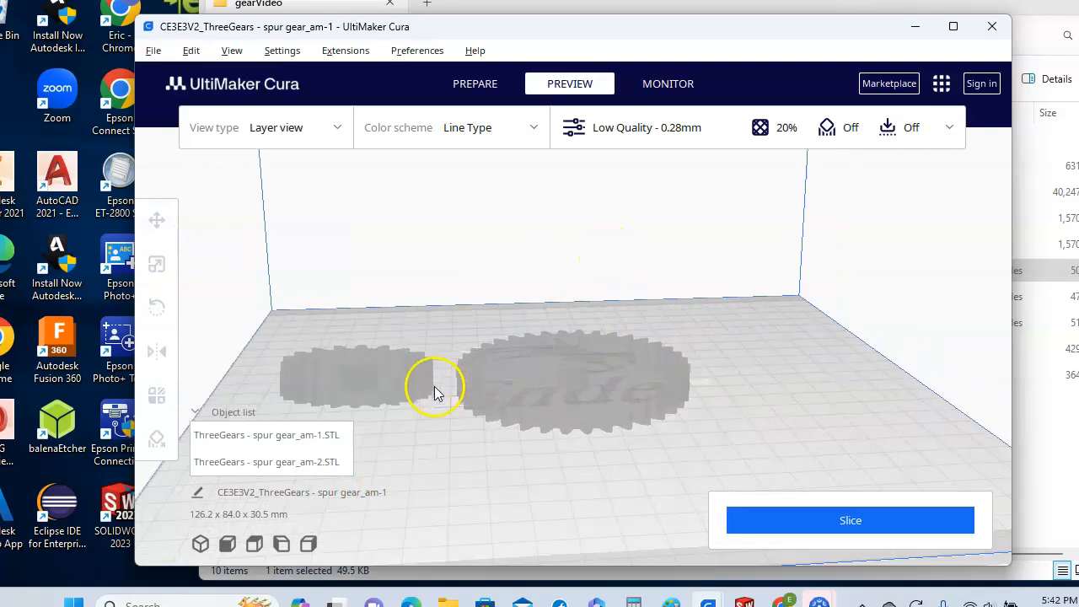
click(879, 520)
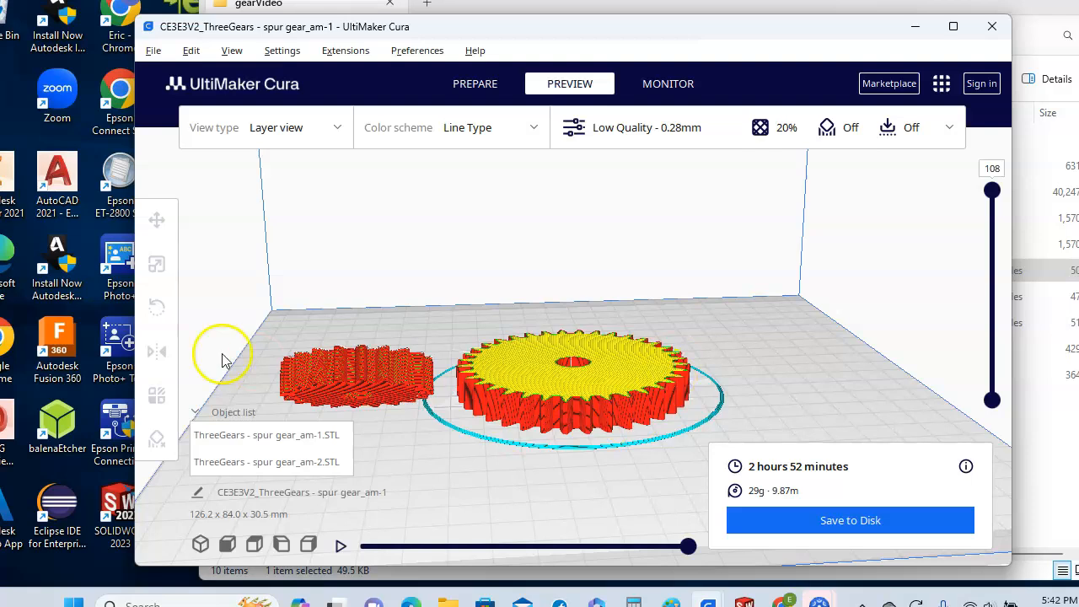
Step: Try rotating the small gear further about its red axis with snap rotation to lay it flat
click(314, 373)
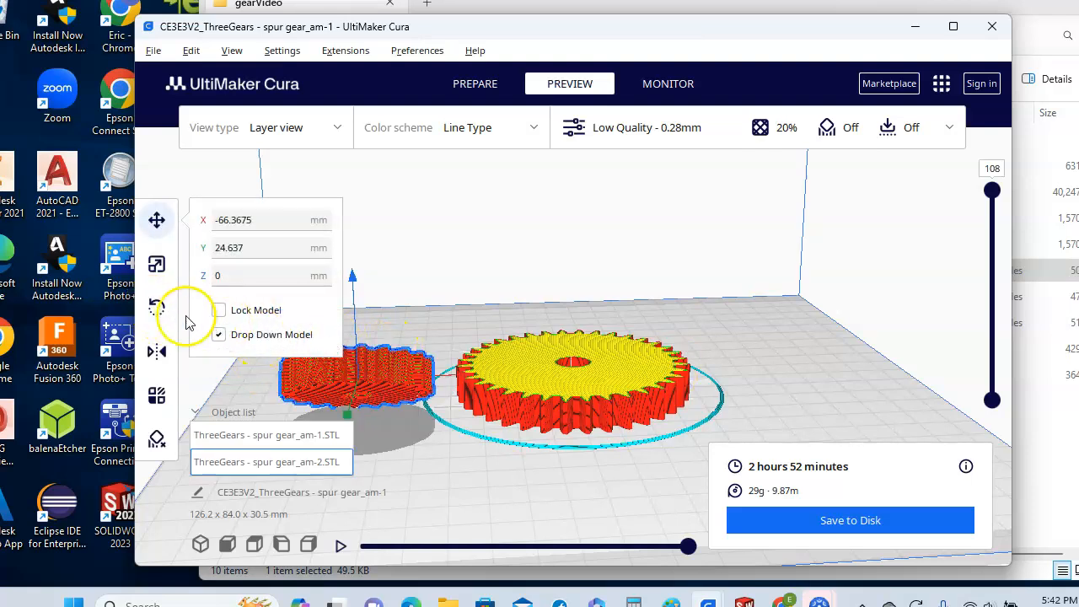
click(156, 308)
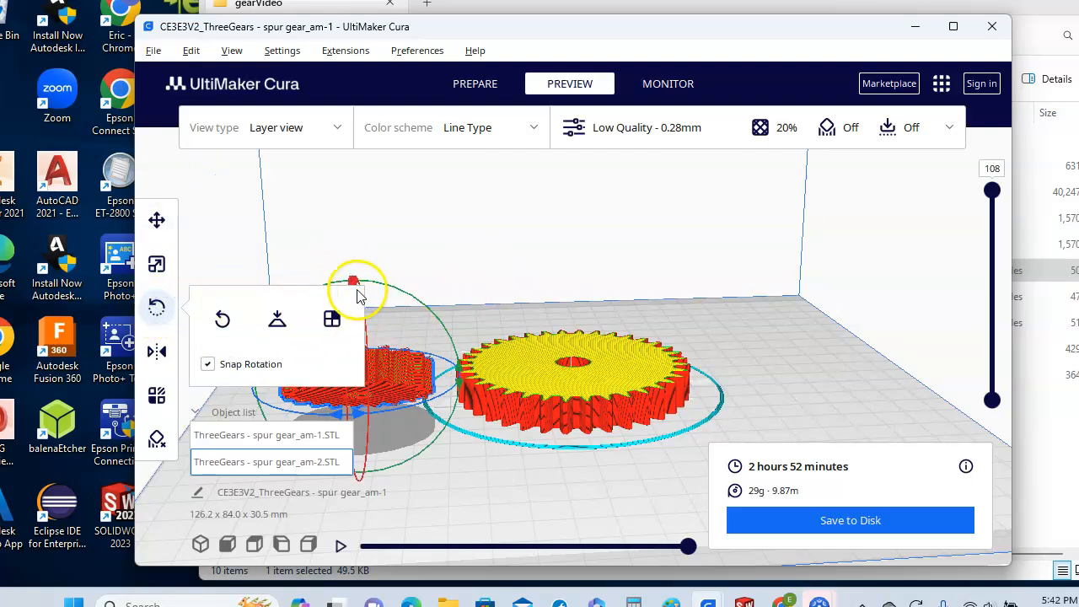
scroll(442, 299, up, 3)
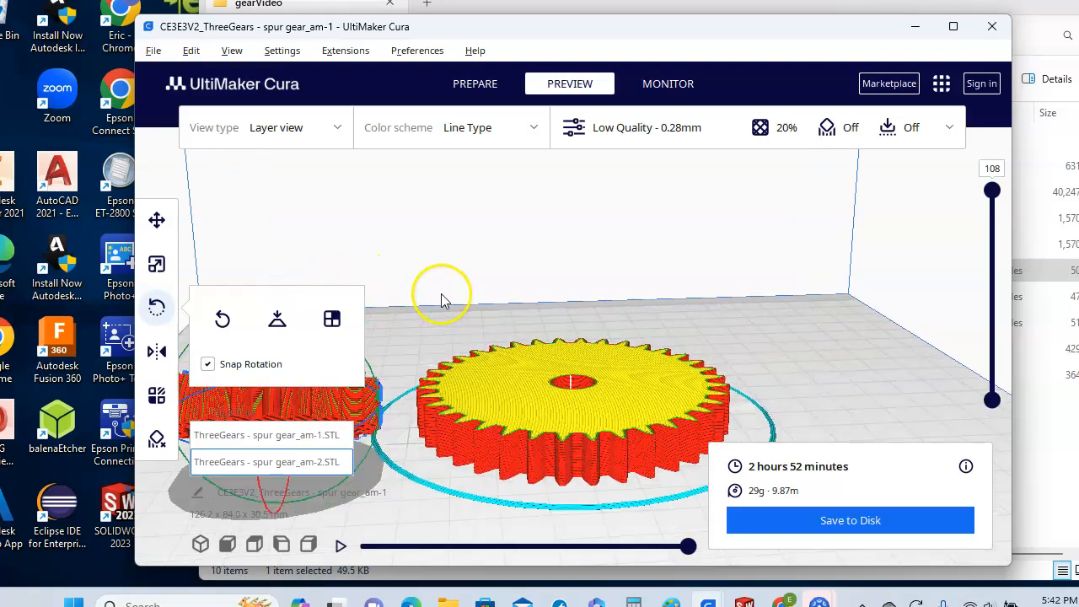
scroll(442, 298, down, 7)
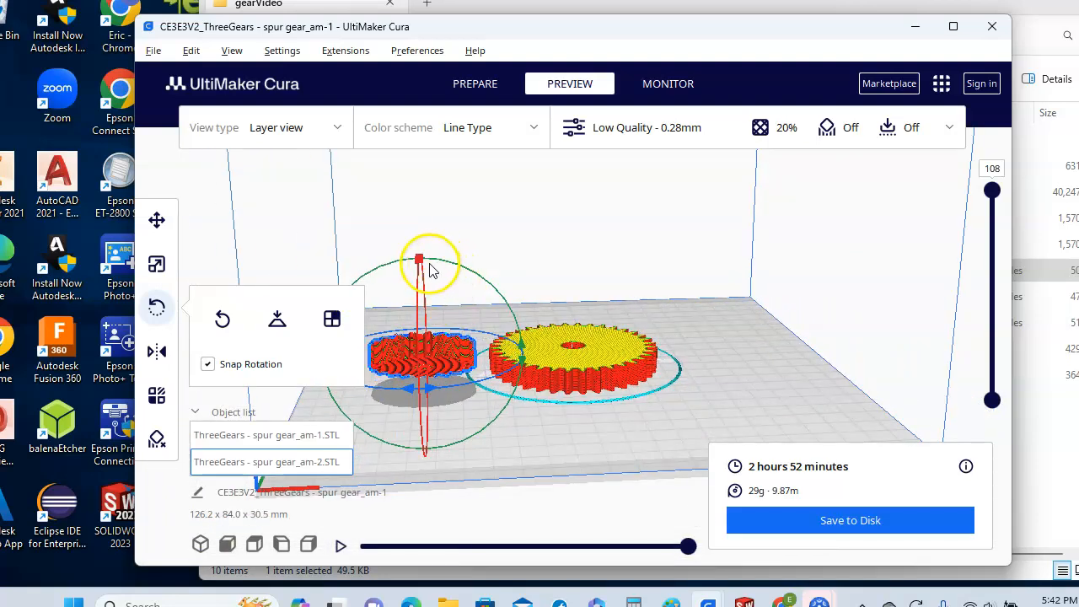
drag(418, 266, 442, 399)
click(513, 241)
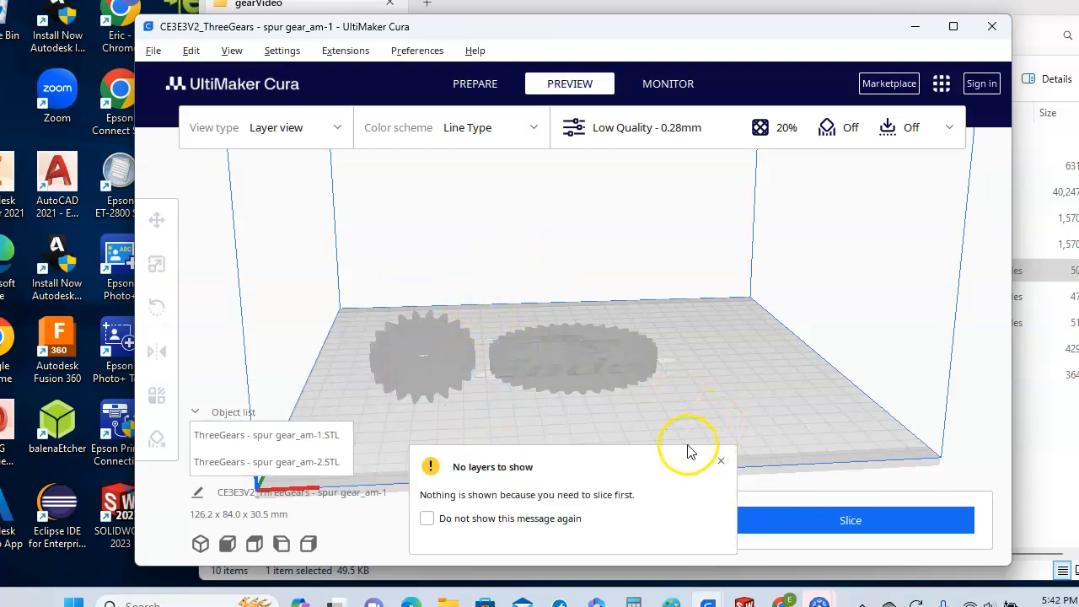
Step: Turn the small gear back about its red axis, deselect it, and slice both gears again
click(720, 460)
click(441, 332)
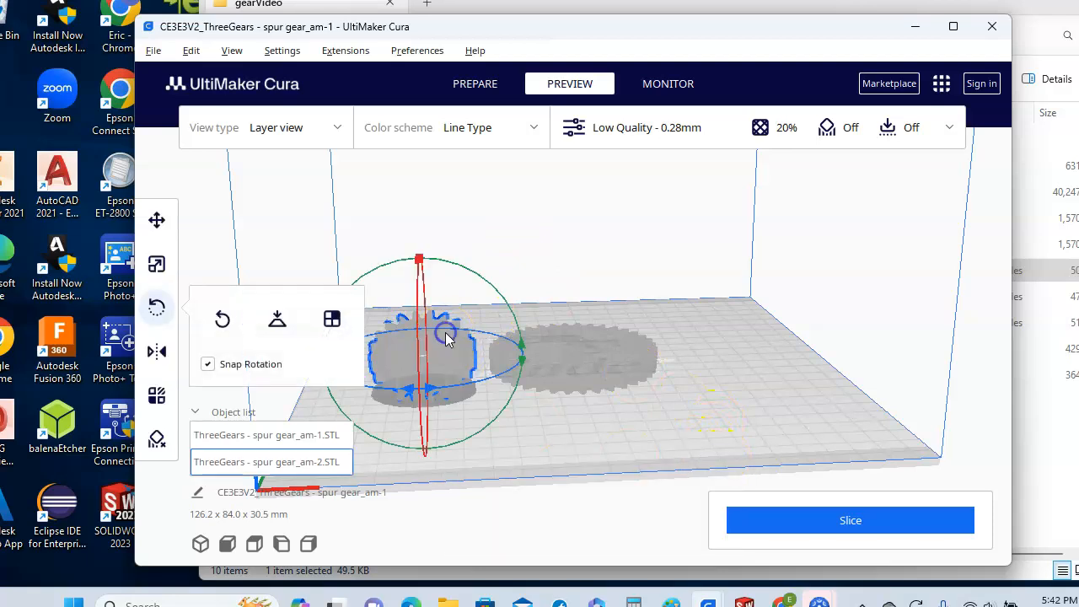
drag(421, 257, 433, 298)
click(512, 424)
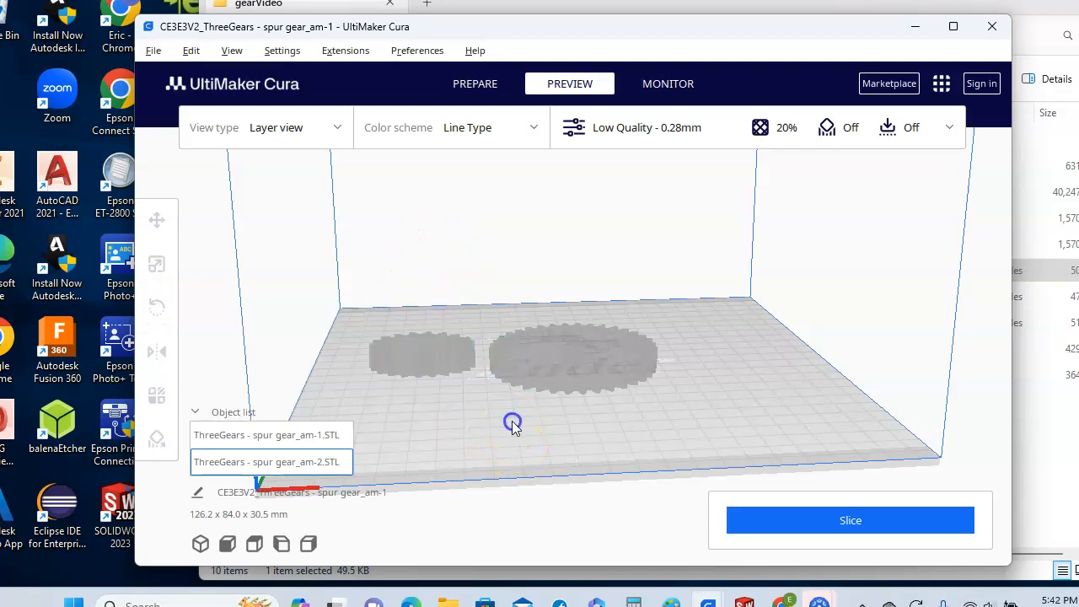
click(797, 519)
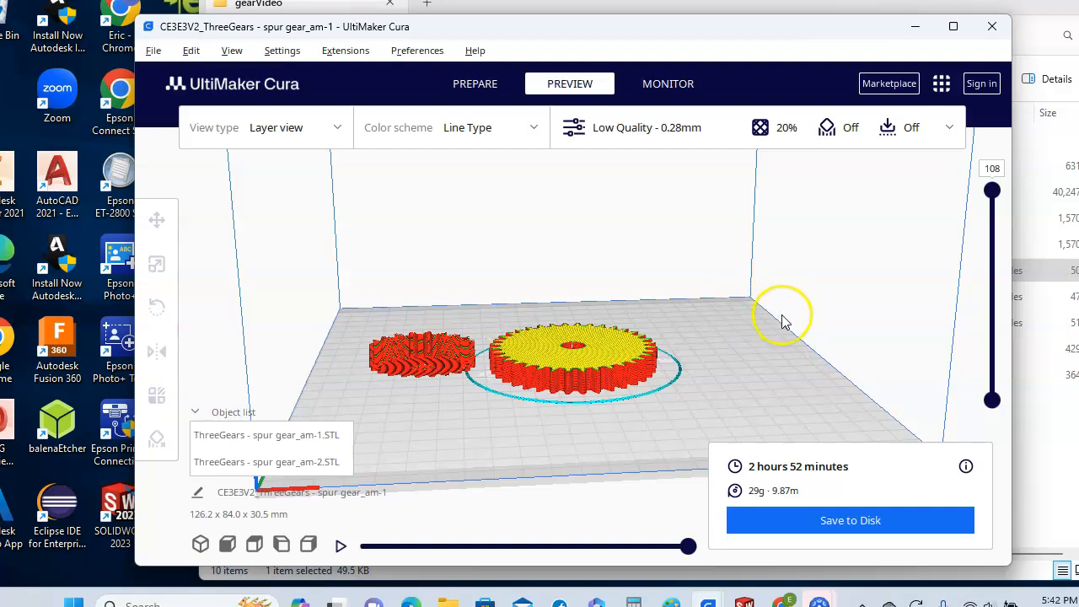
Step: Close the two-gear project, switch to File Explorer, and check LargeGearTryTwo.gcode and LargeGear.gcode in the gearVideo folder
click(993, 27)
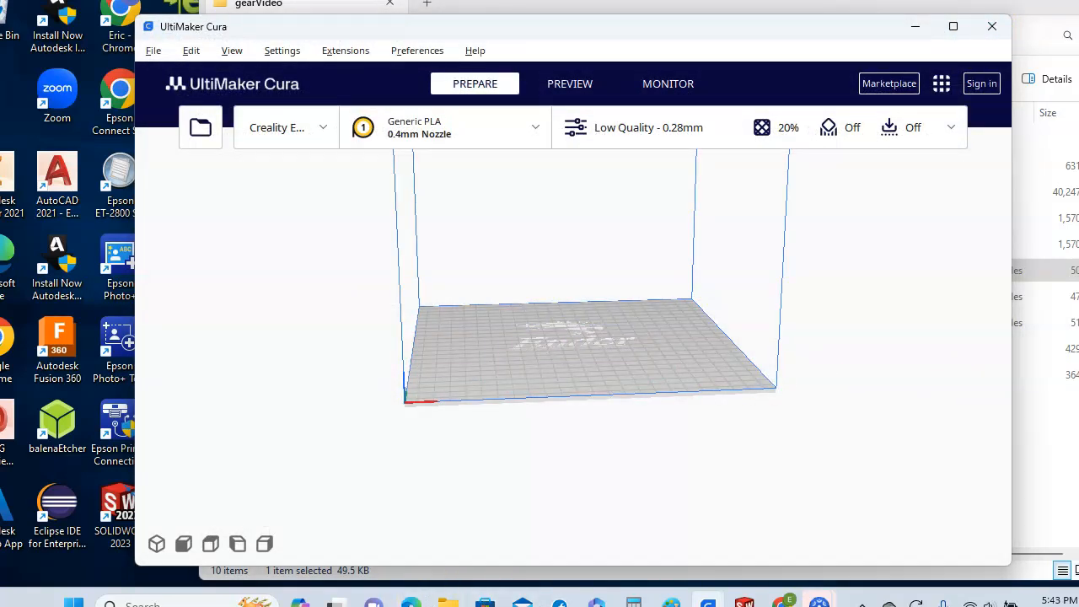
click(449, 602)
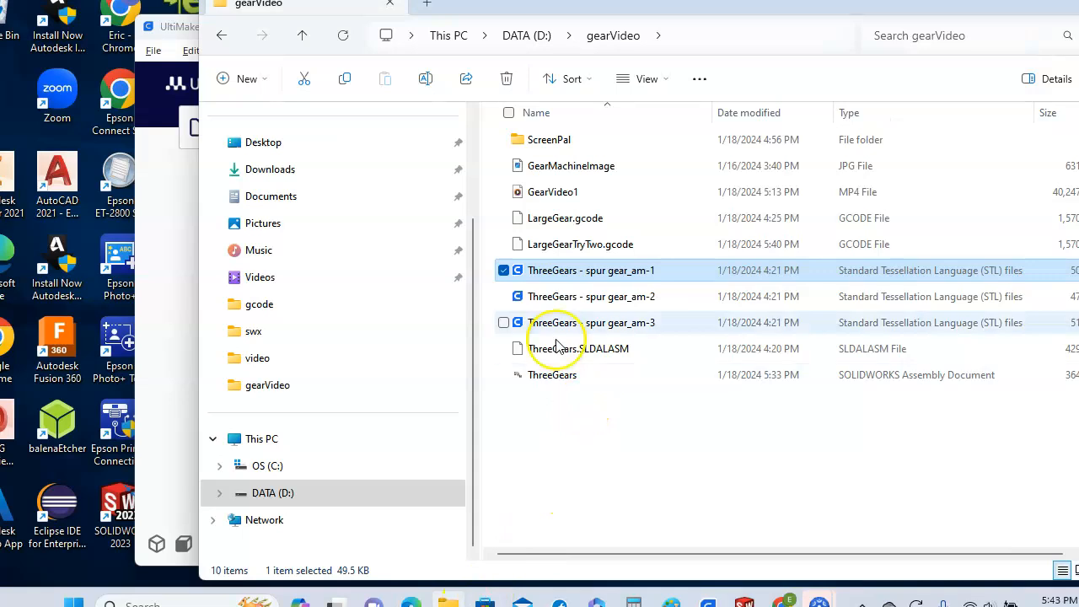
click(589, 246)
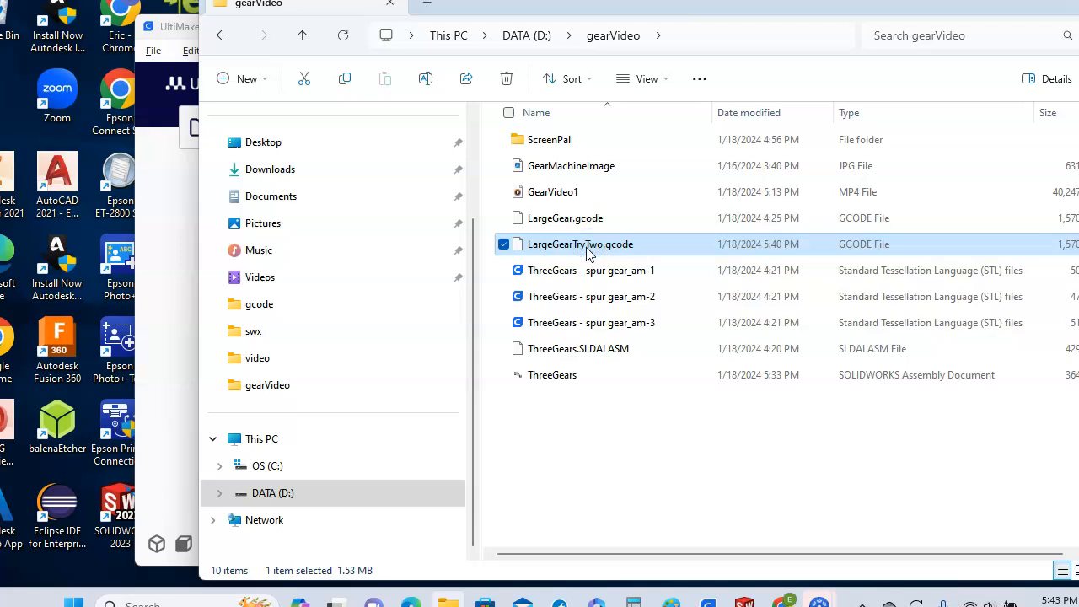
click(589, 219)
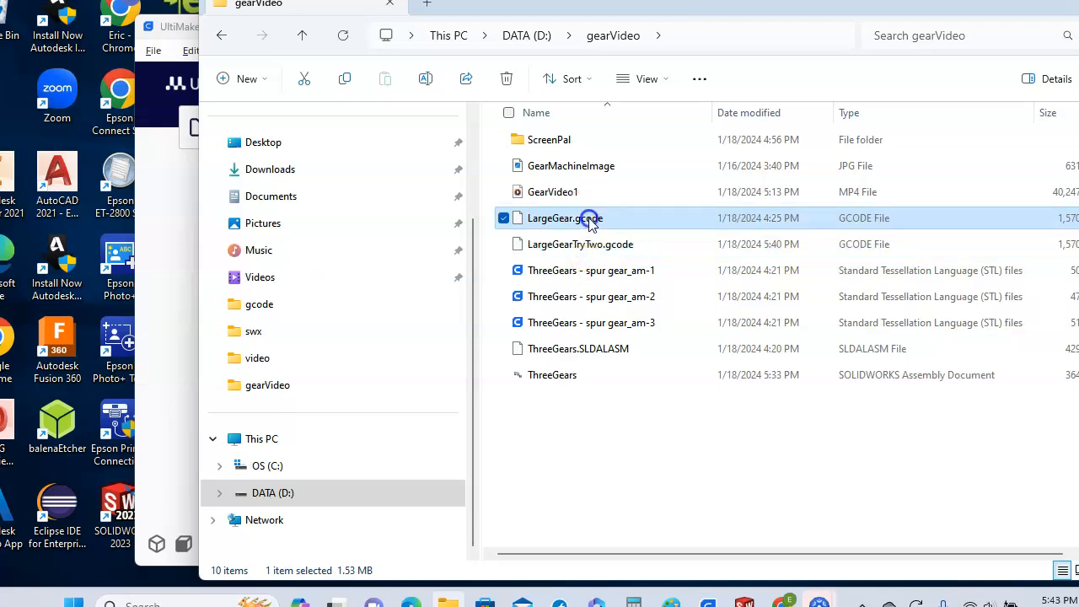